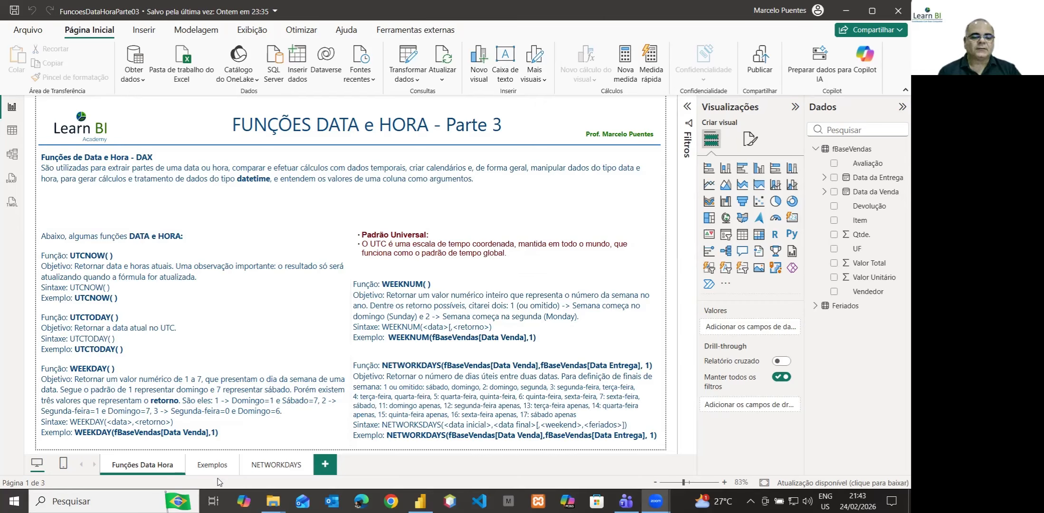
- Add a new measure to the fBaseVendas table from the Exemplos page and enlarge its formula text
left_click(206, 466)
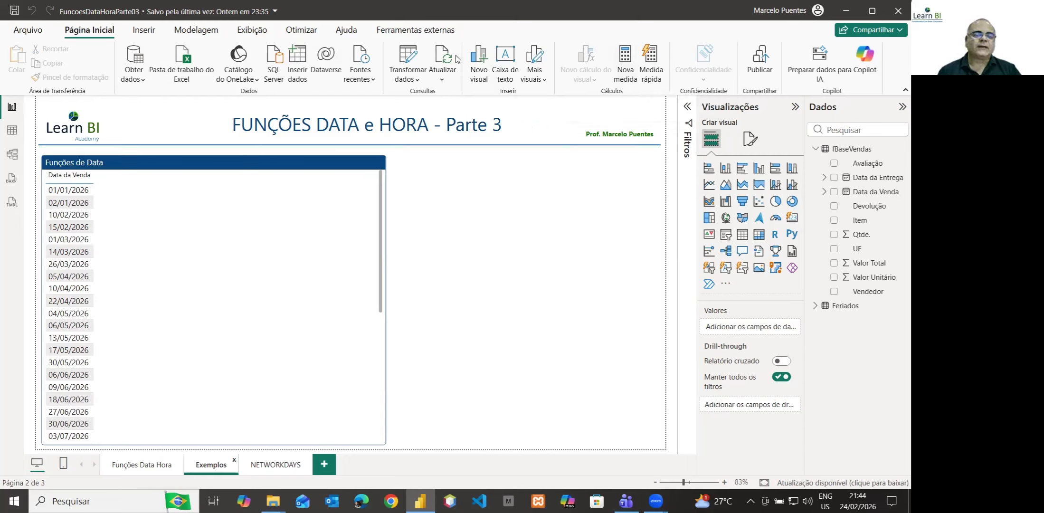
left_click(185, 37)
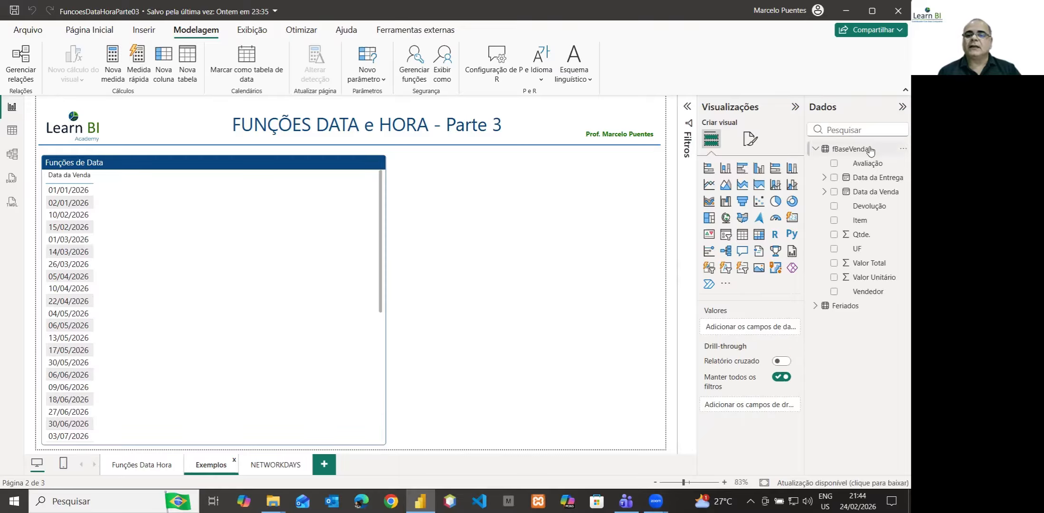
mouse_move(847, 155)
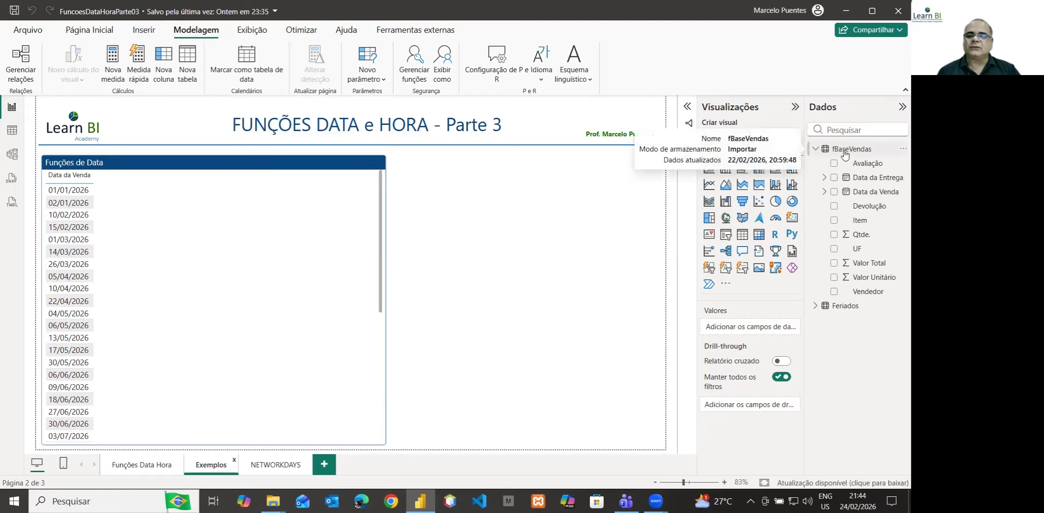
right_click(835, 153)
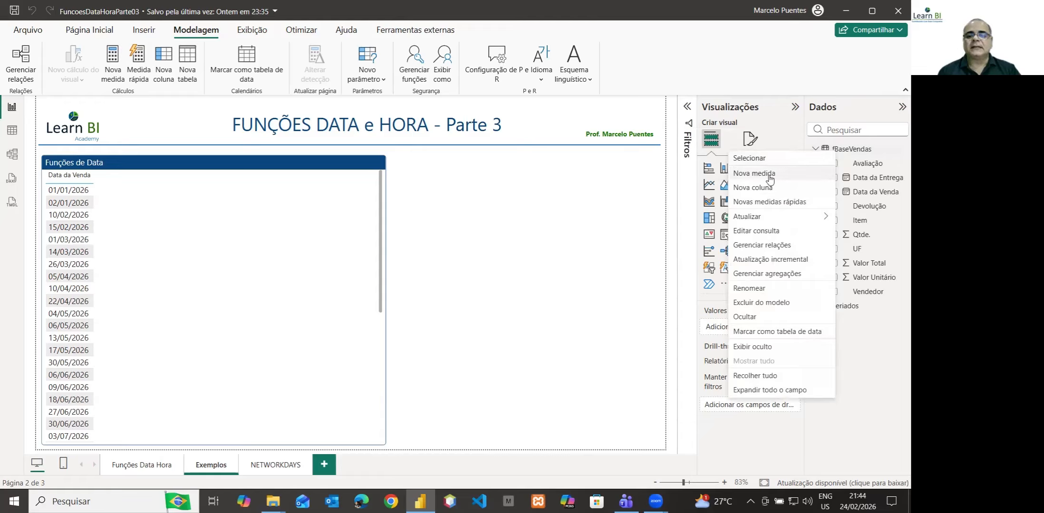
left_click(772, 177)
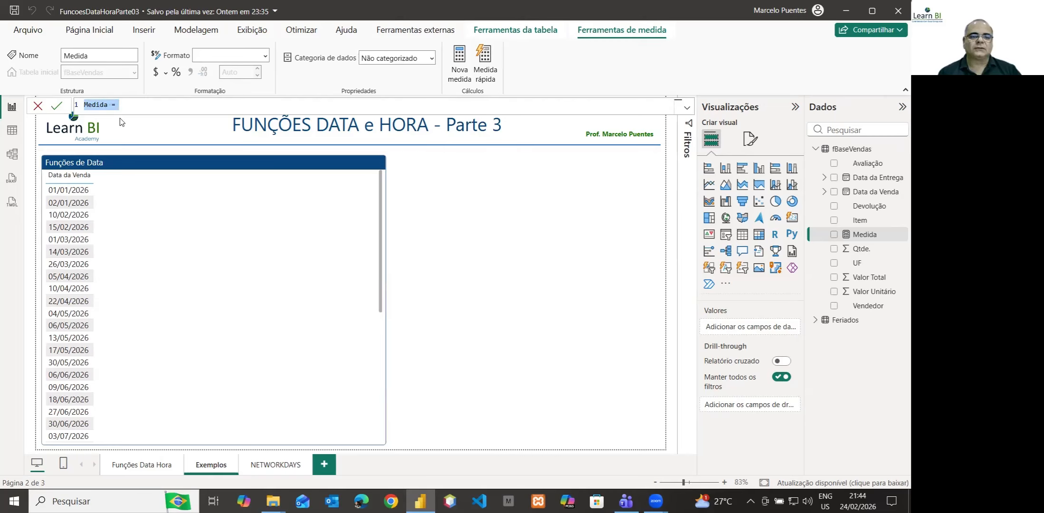
scroll(122, 122, "up", 3)
scroll(122, 122, "down", 1)
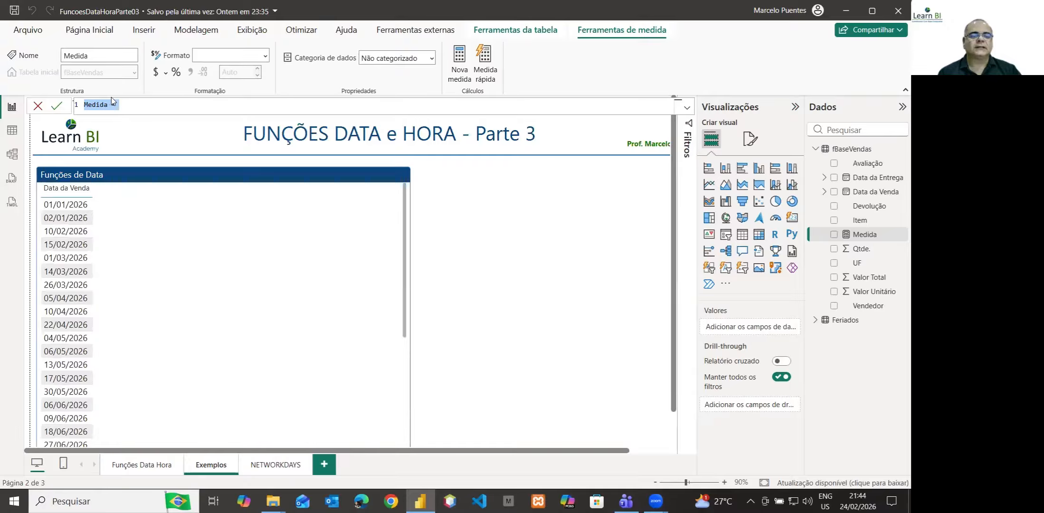
scroll(103, 104, "up", 2, "ctrl")
scroll(103, 104, "up", 1, "ctrl")
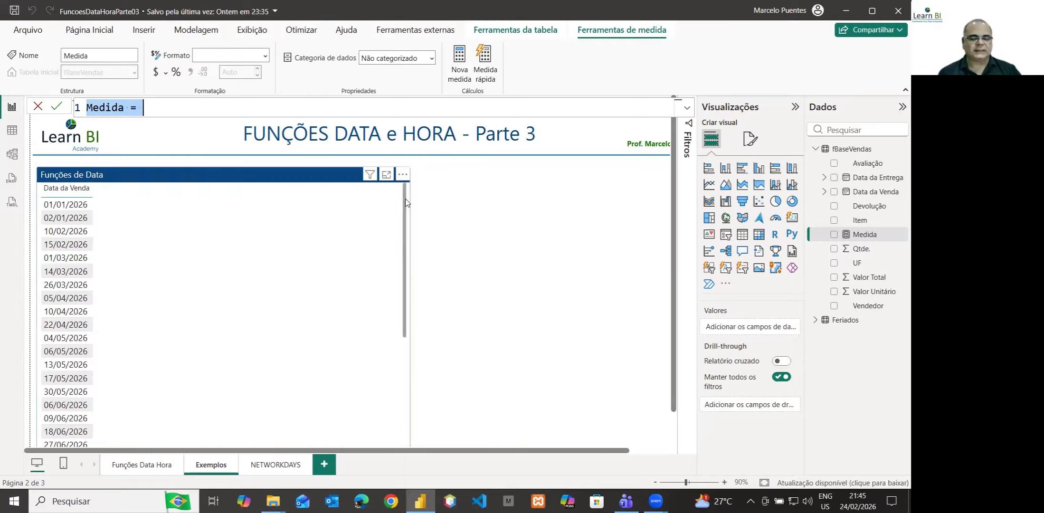
scroll(455, 205, "down", 1, "ctrl")
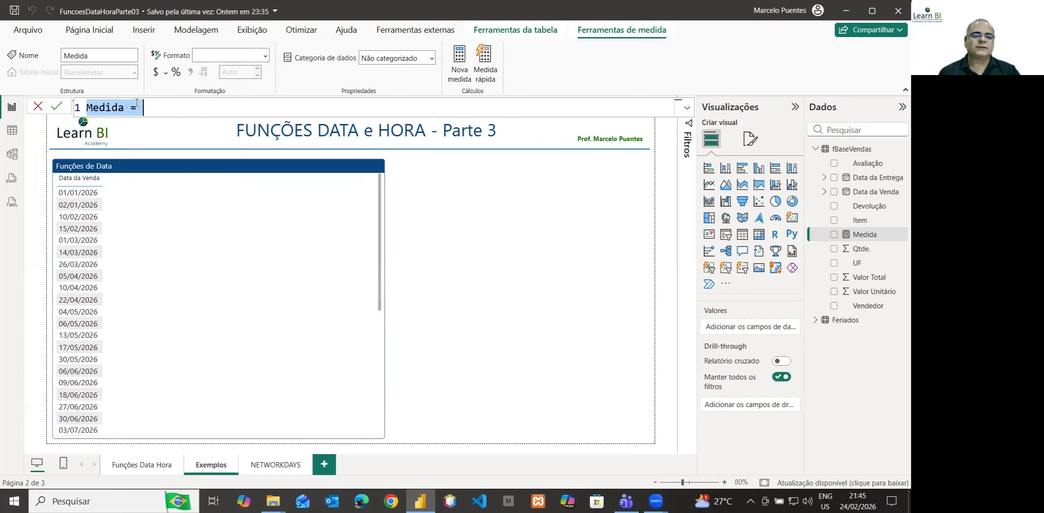
- Name the new measure NOW and define it with the formula NOW()
double_click(107, 108)
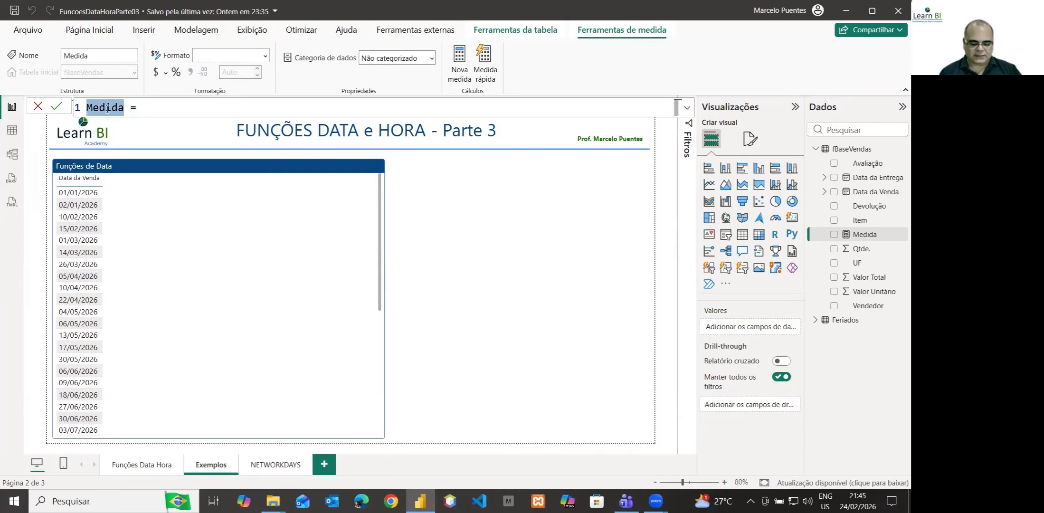
type("NOW")
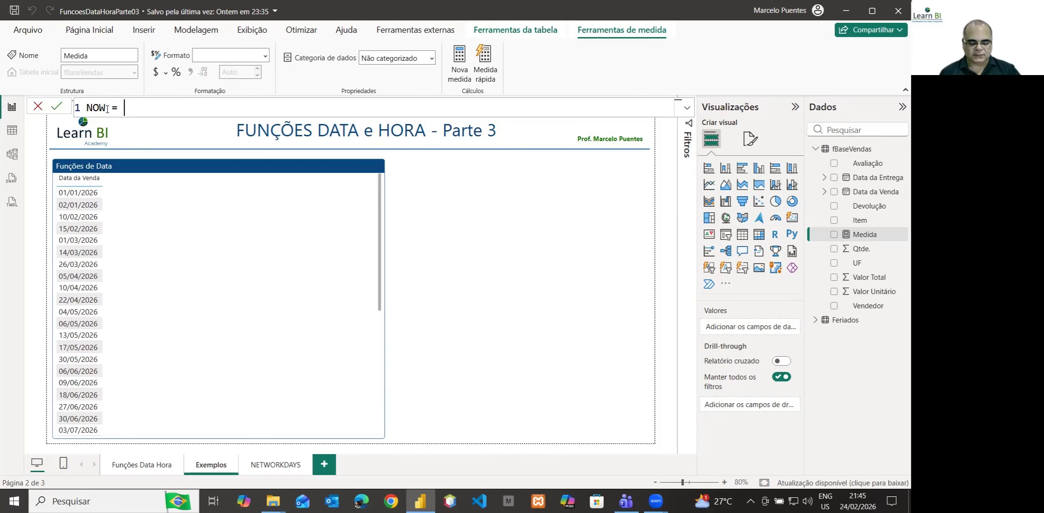
type("NOW")
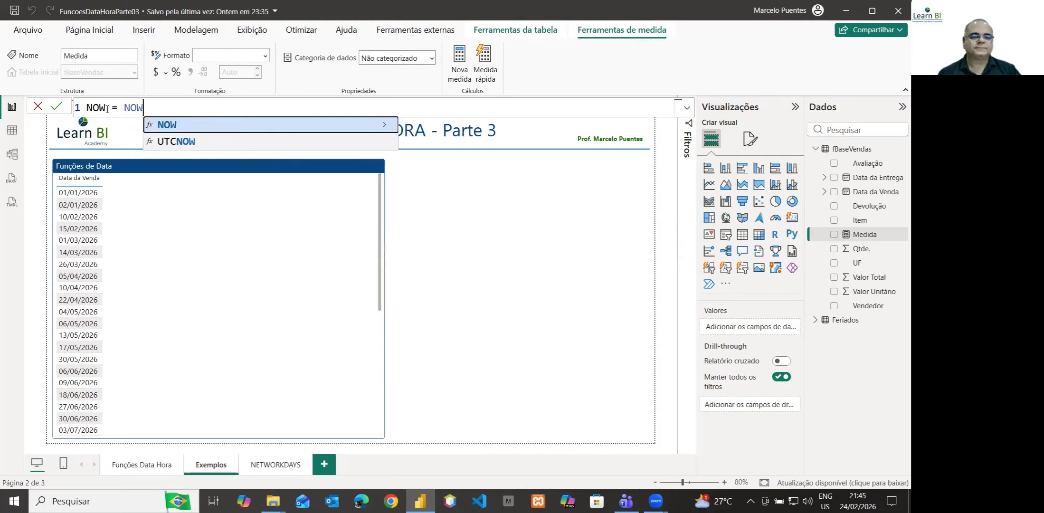
type("()")
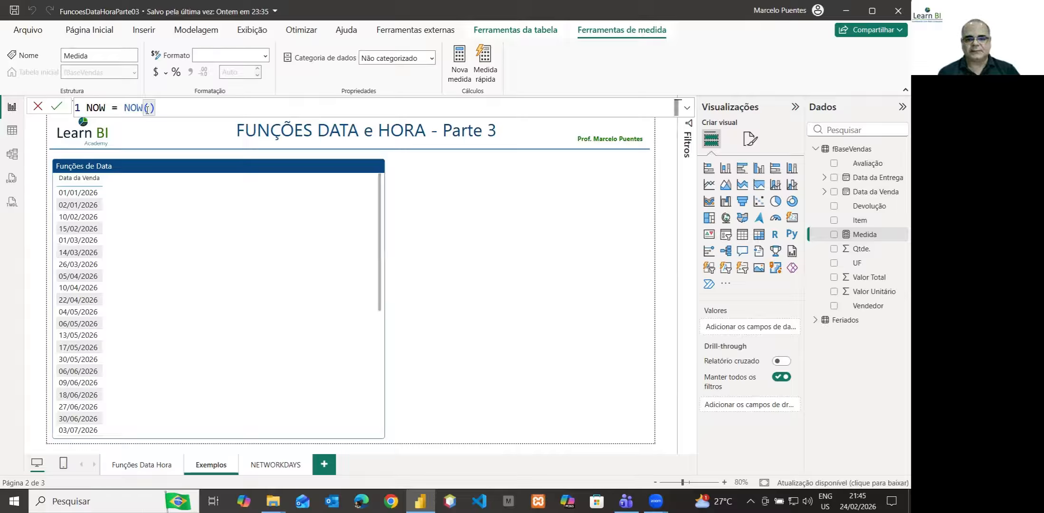
key("Return")
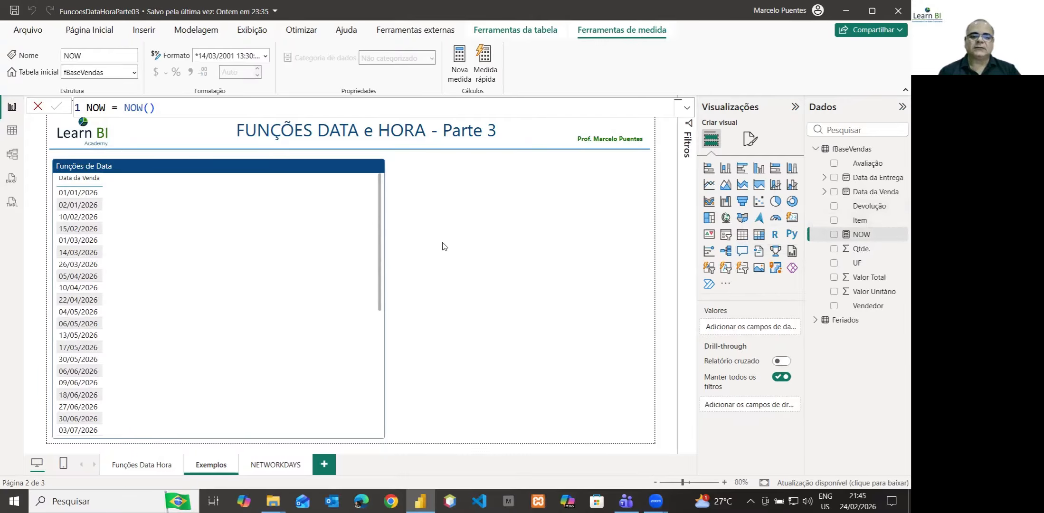
- Add a card beside the Funções de Data table, shrink it to a short strip and show the NOW measure in it
left_click(256, 172)
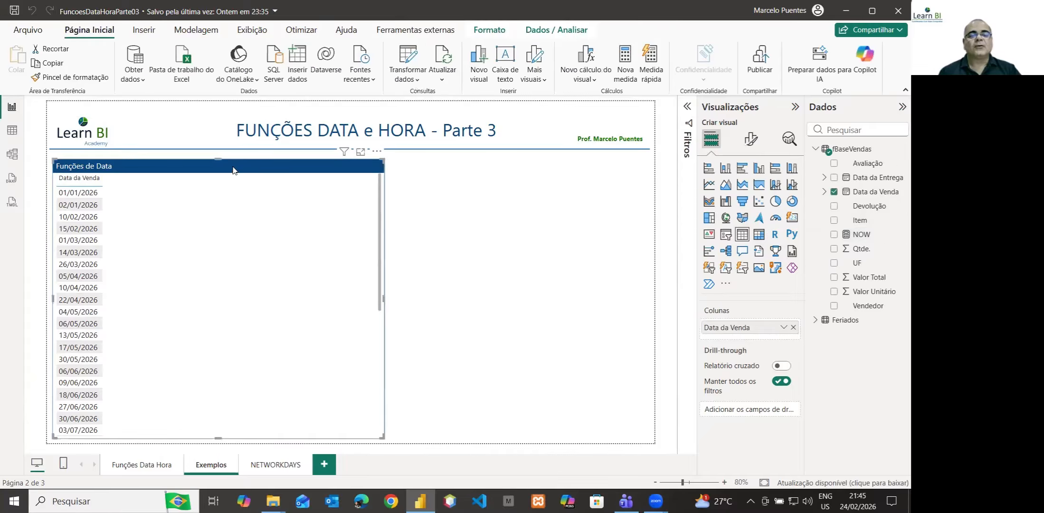
left_click(500, 234)
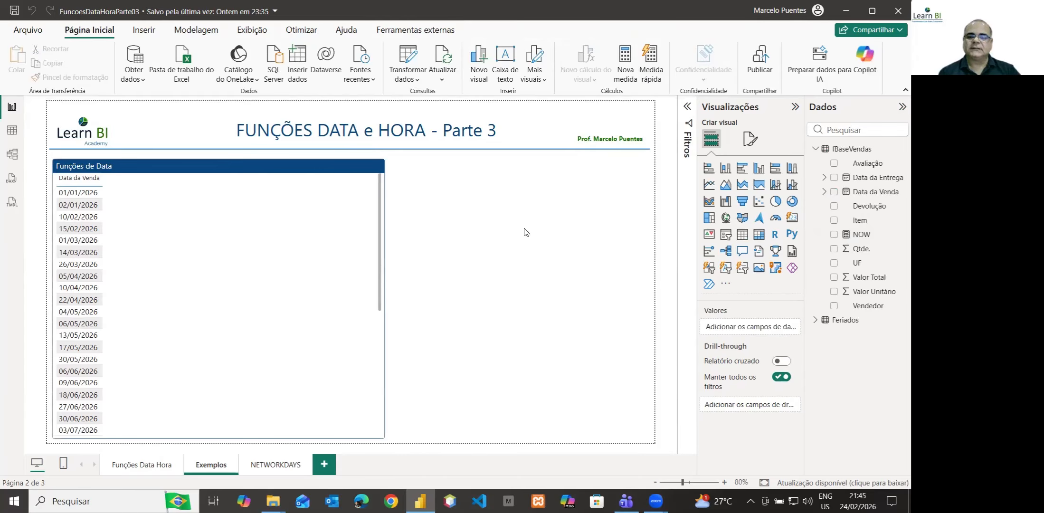
left_click(793, 217)
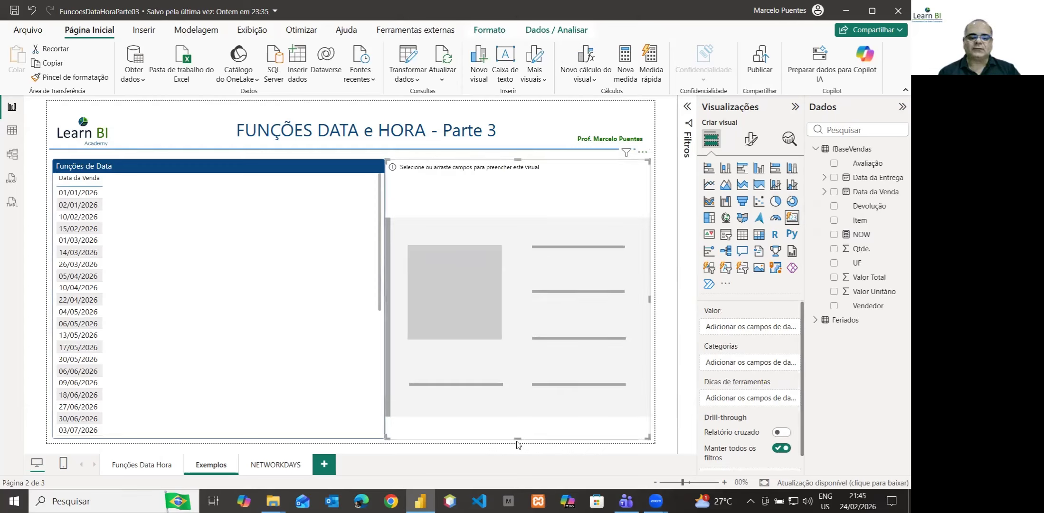
left_click_drag(518, 441, 527, 212)
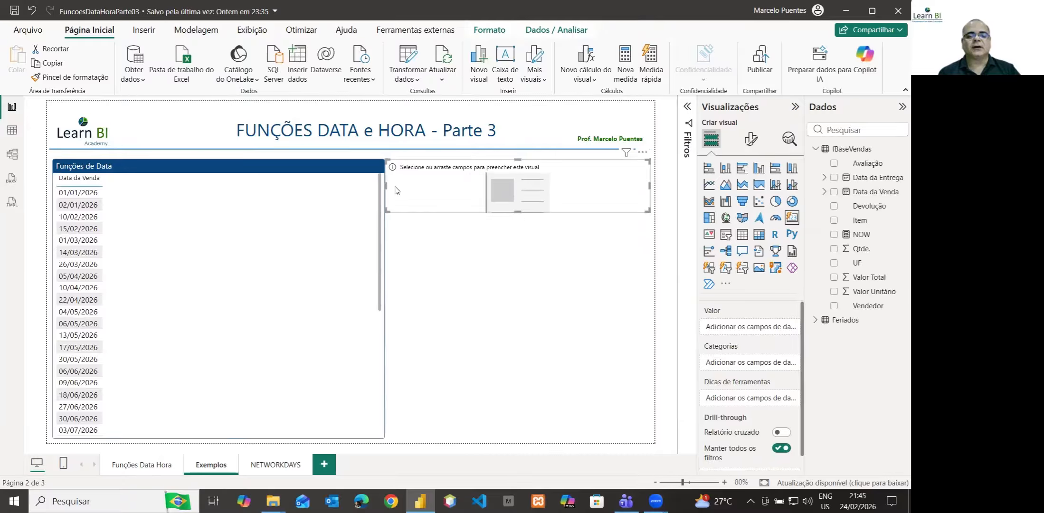
left_click_drag(386, 187, 393, 192)
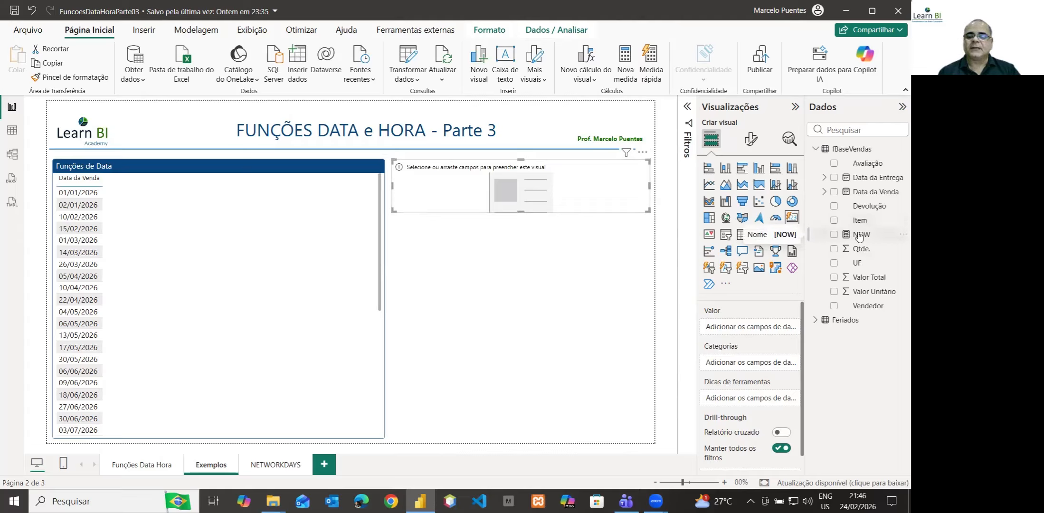
left_click_drag(860, 237, 753, 330)
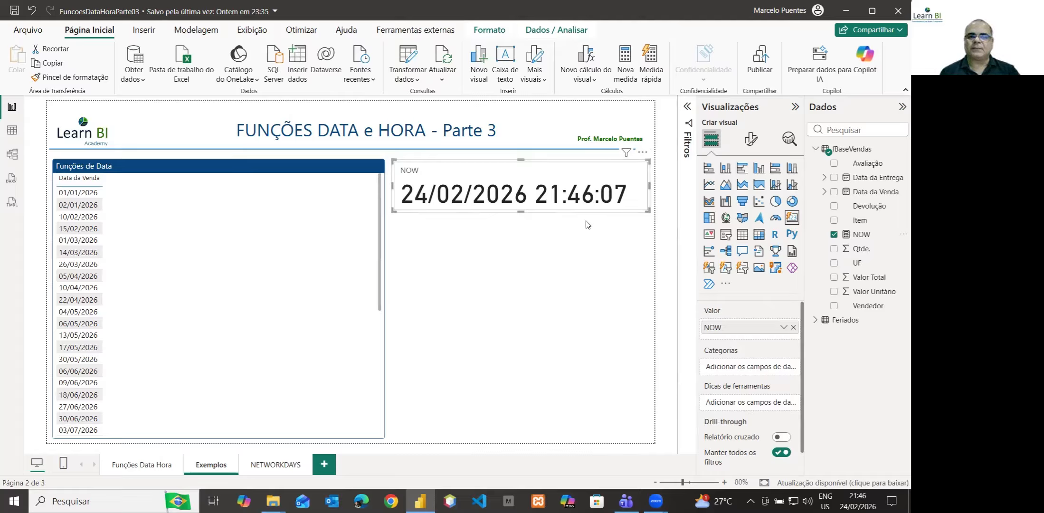
- Create a measure named UTCNOW in the fBaseVendas table with the formula UTCNOW()
right_click(847, 150)
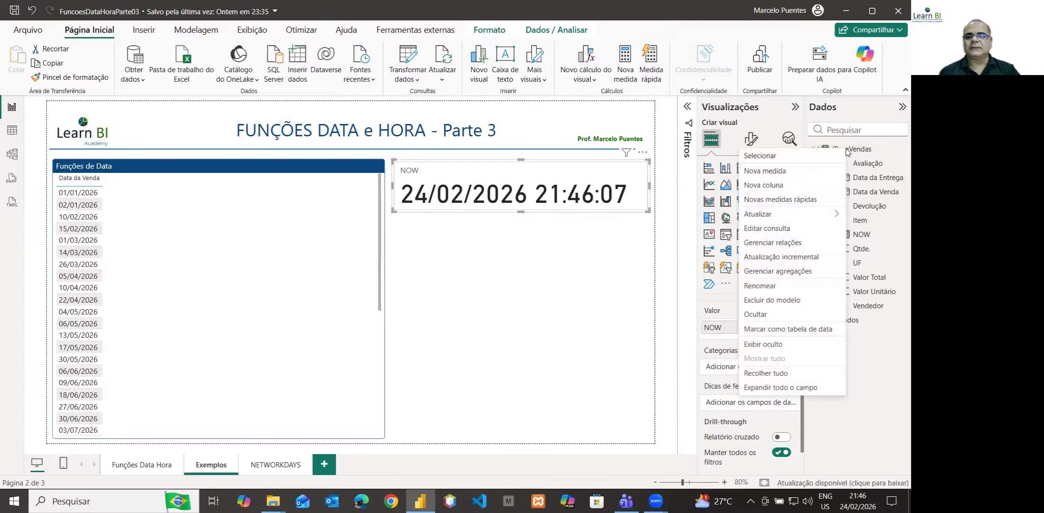
left_click(788, 176)
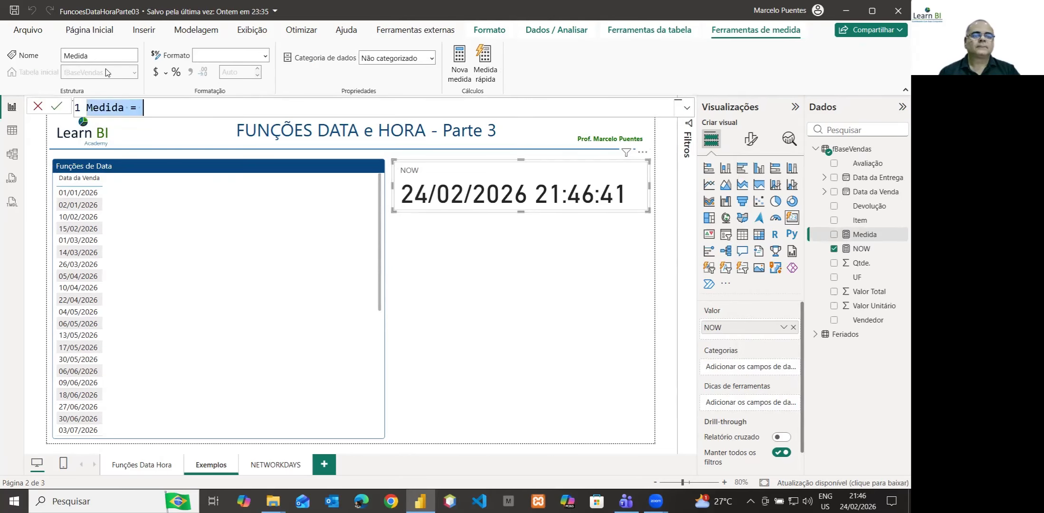
double_click(105, 108)
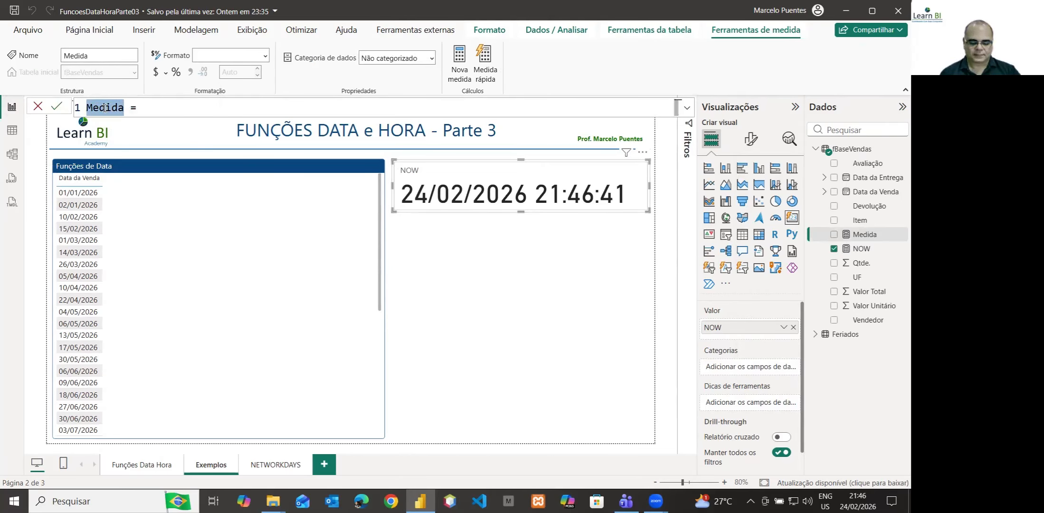
type("UTC")
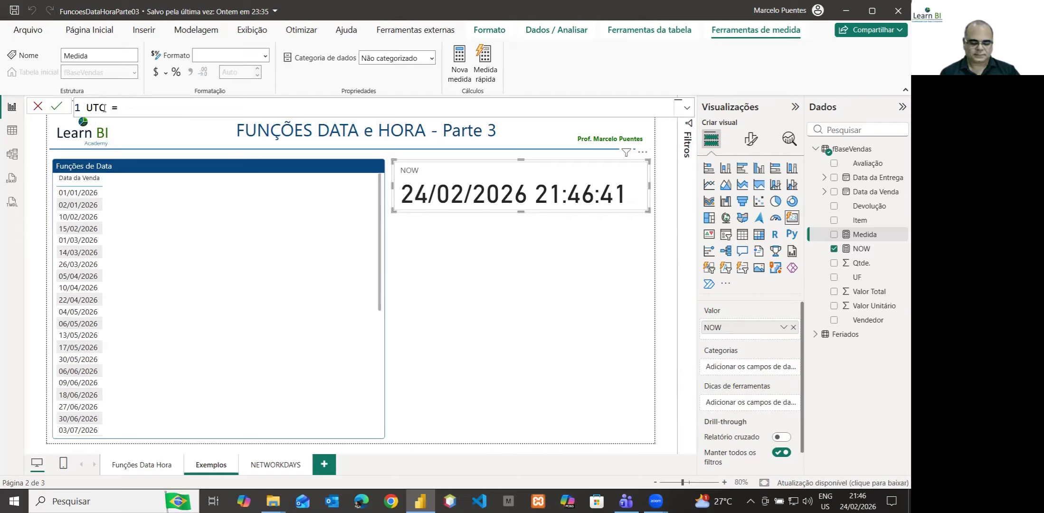
type("NOW")
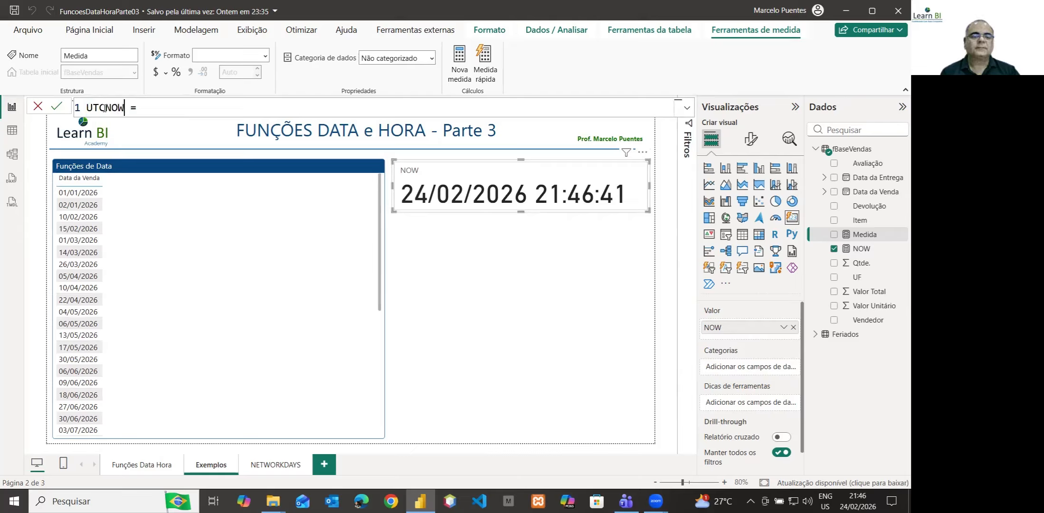
type("00")
key("BackSpace")
key("BackSpace")
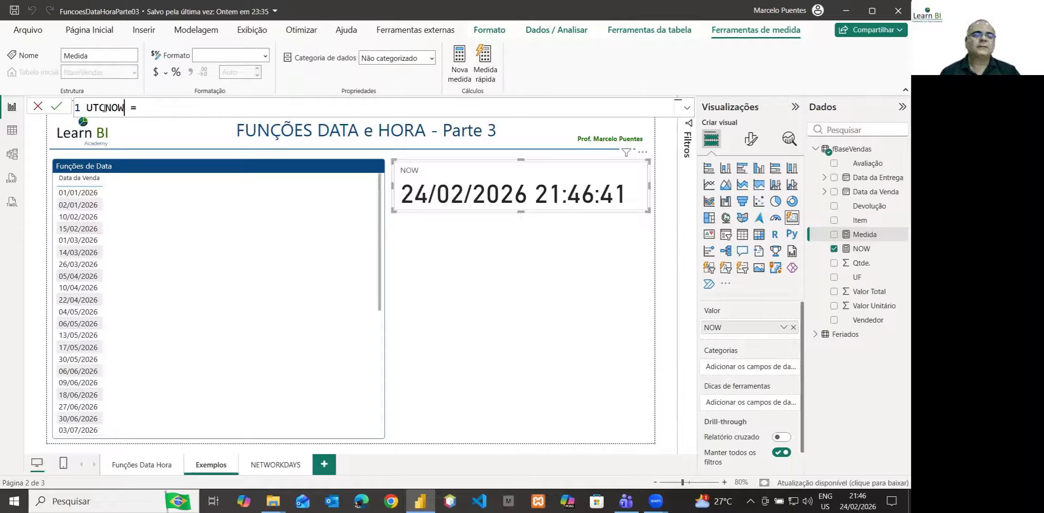
key("Right")
key("Right")
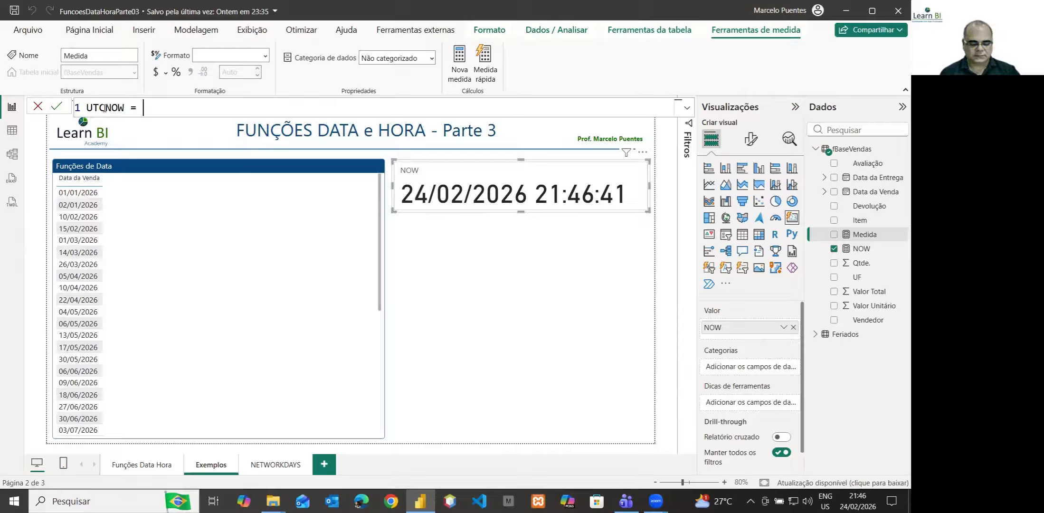
type("UTC")
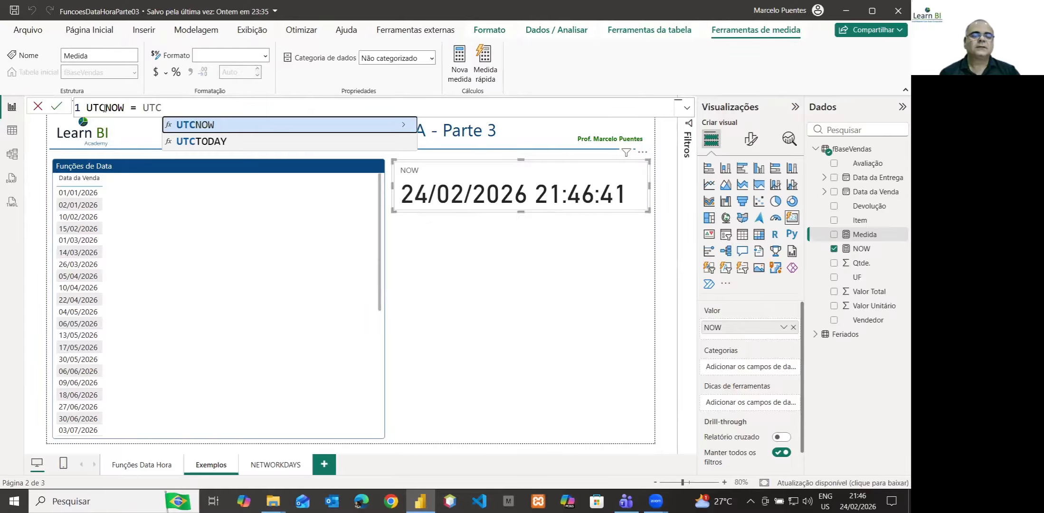
left_click(202, 127)
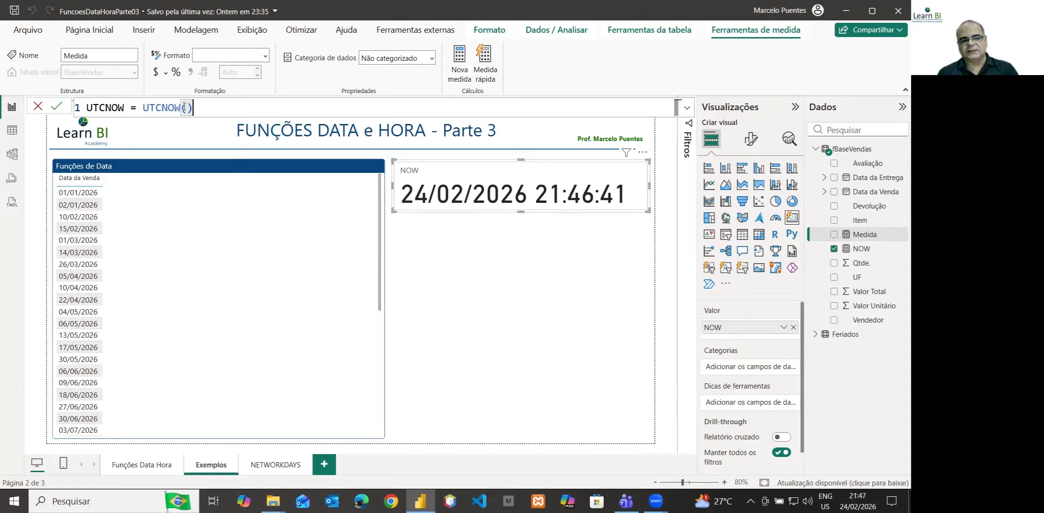
key("Return")
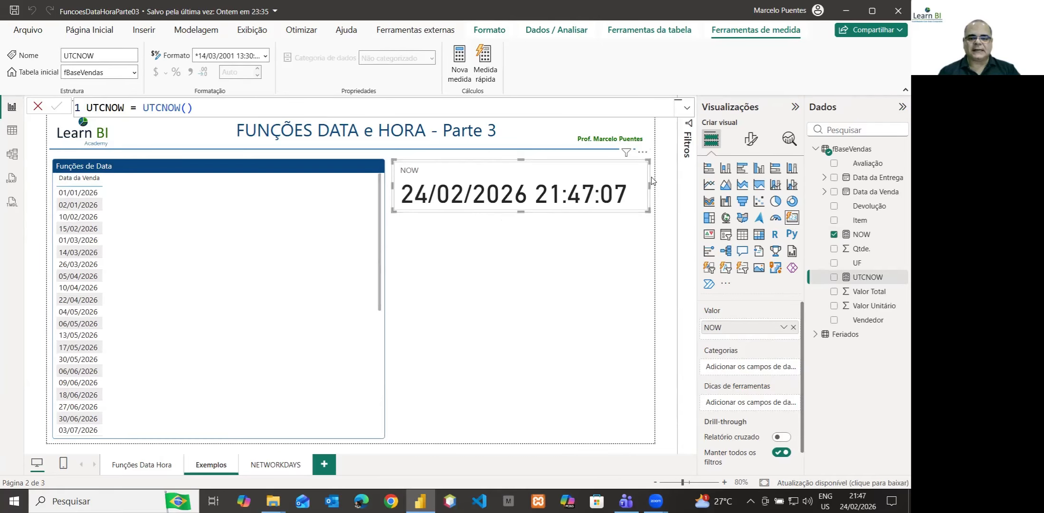
- Add a second card directly below the NOW card, shrink it to a similar height and align its sides with that card
left_click(566, 273)
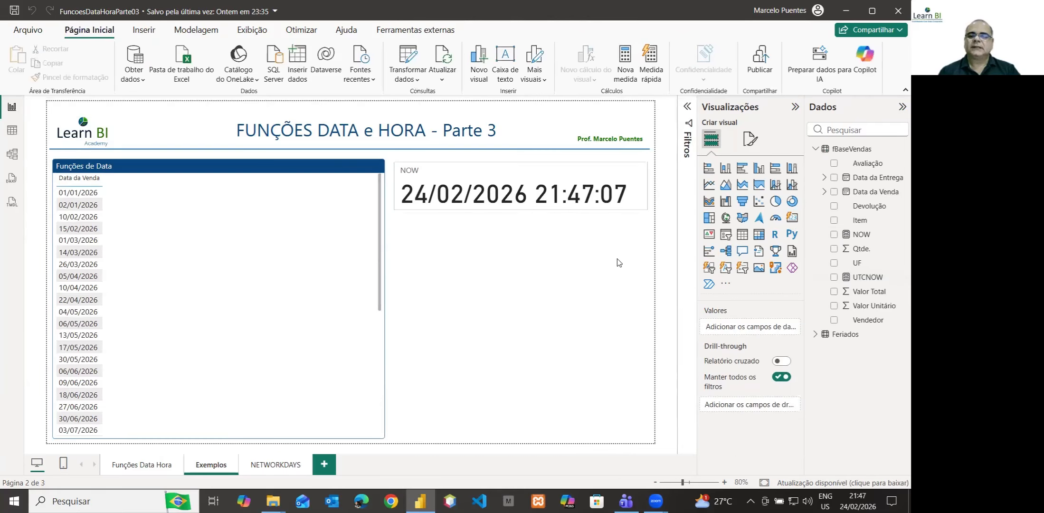
left_click(792, 218)
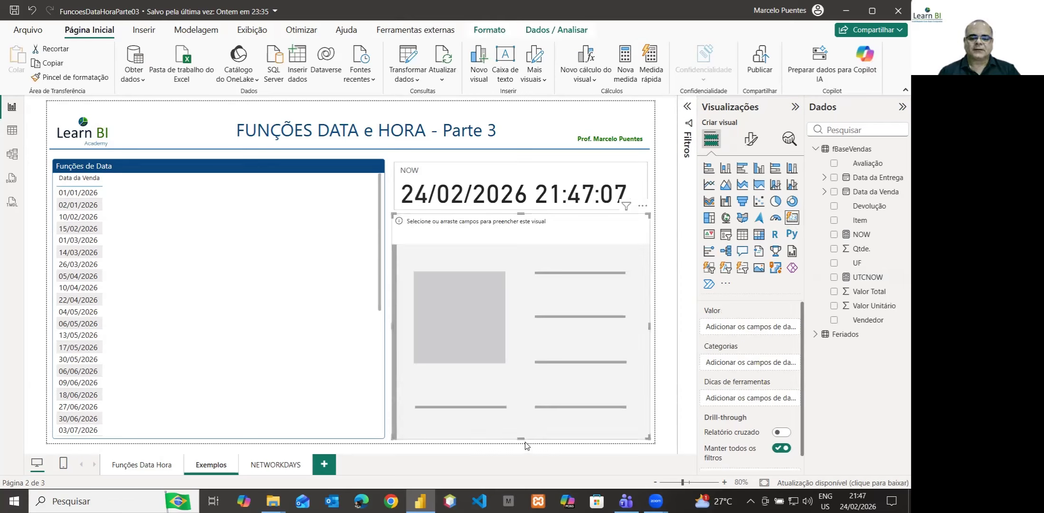
left_click_drag(524, 438, 535, 262)
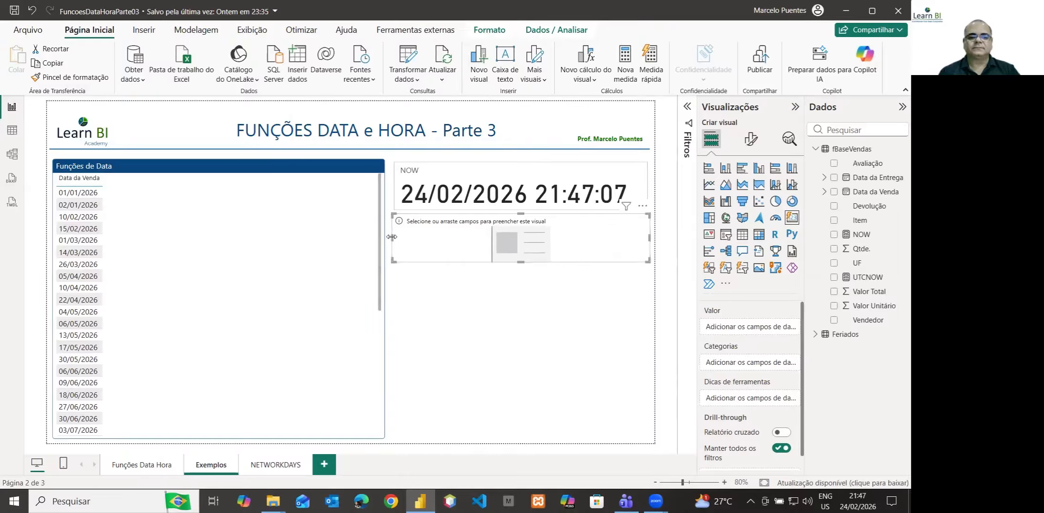
left_click_drag(393, 239, 398, 239)
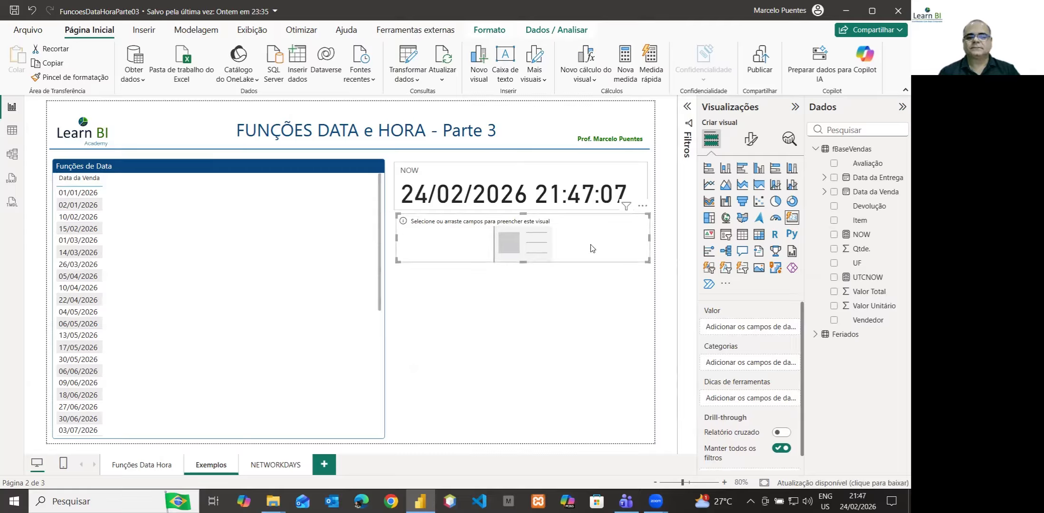
left_click_drag(592, 251, 588, 250)
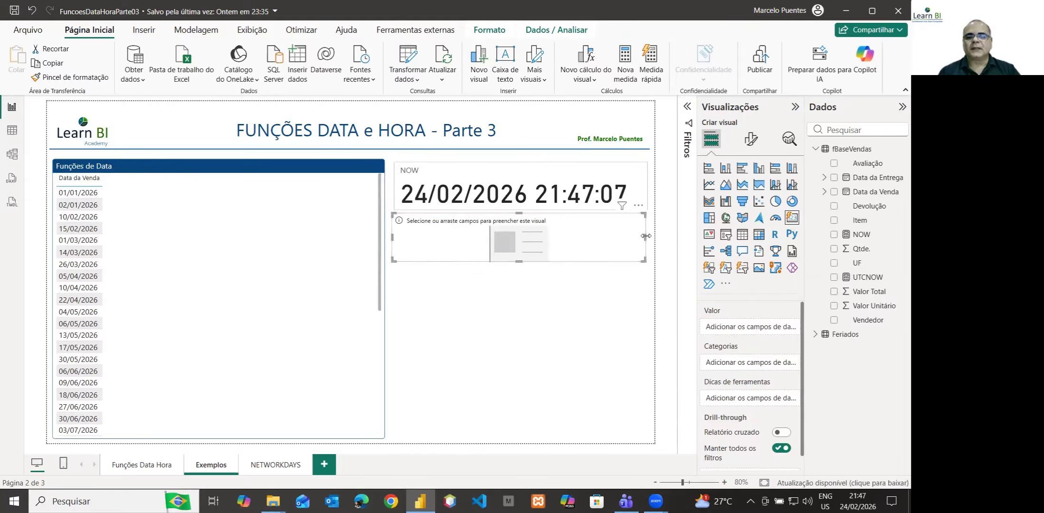
left_click_drag(649, 238, 654, 237)
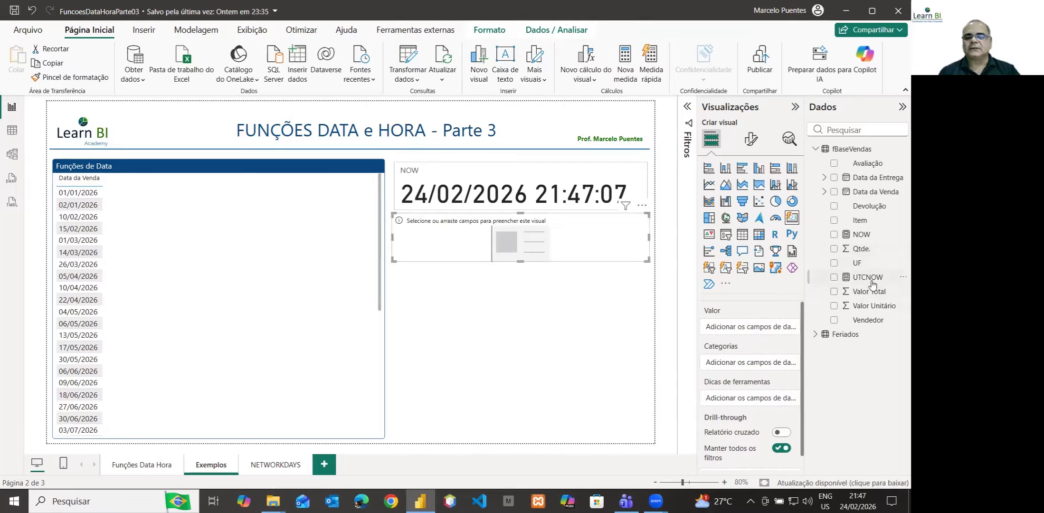
- Show the UTCNOW measure in the second card and make that card slightly taller
left_click_drag(873, 282, 768, 331)
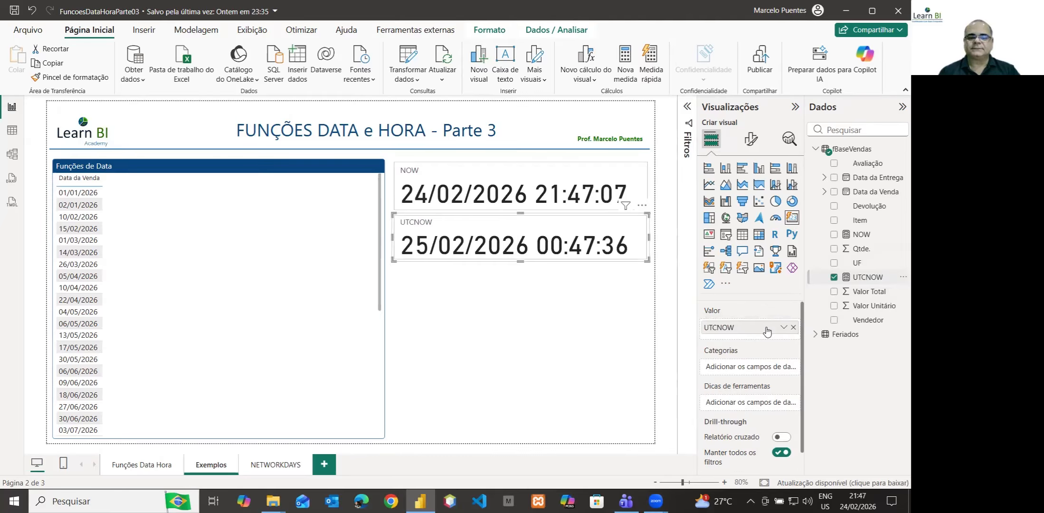
left_click_drag(521, 262, 521, 269)
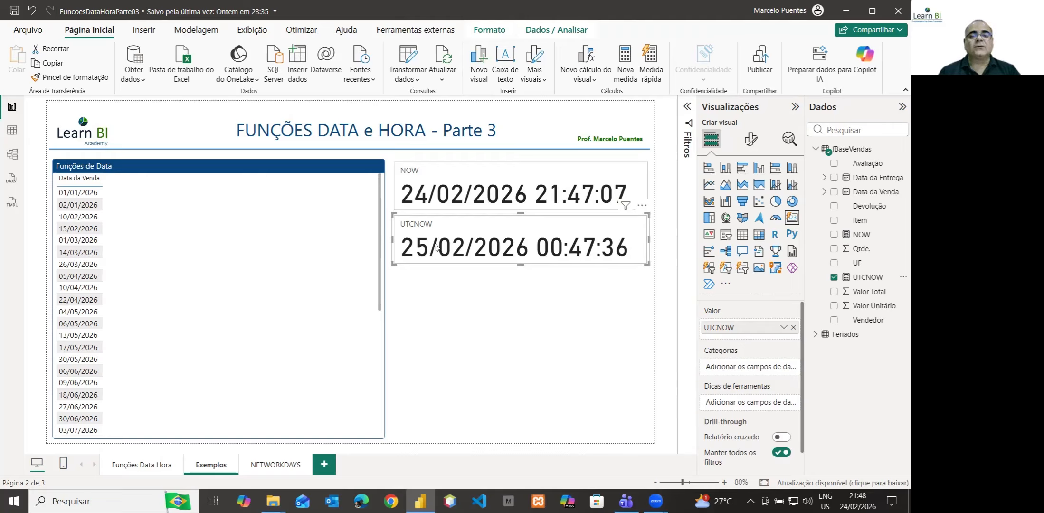
- Review the date and time function descriptions on the Funções Data Hora page and return to the Exemplos page
left_click(13, 135)
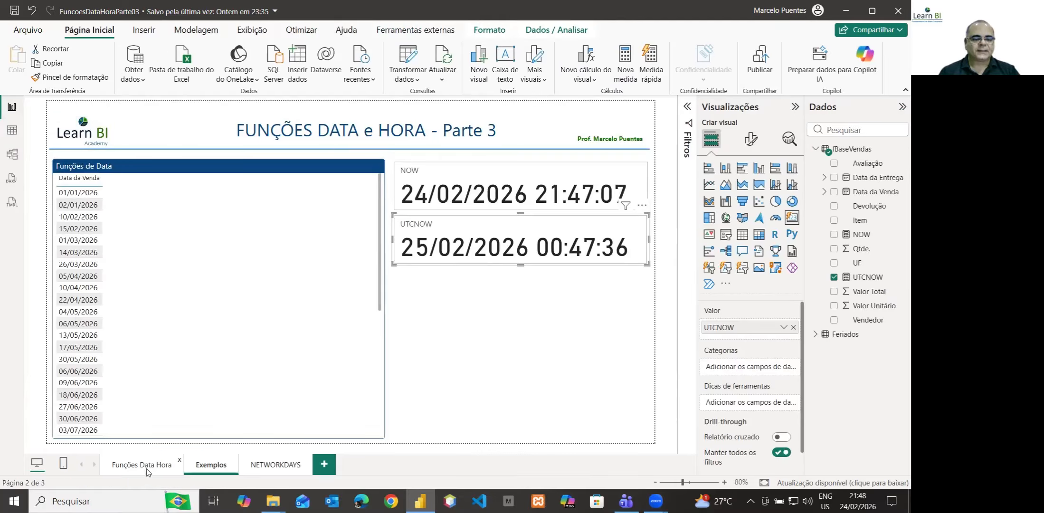
left_click(143, 468)
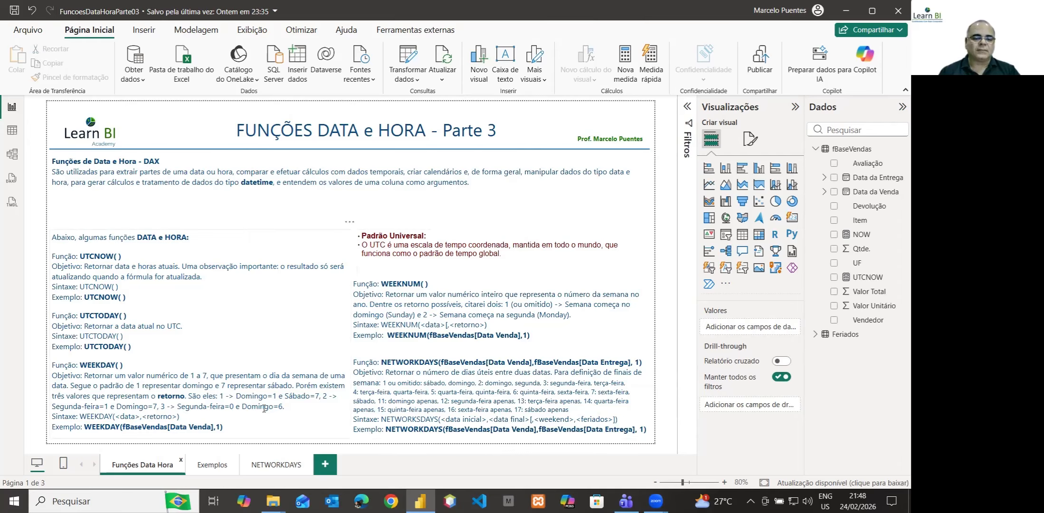
left_click(207, 466)
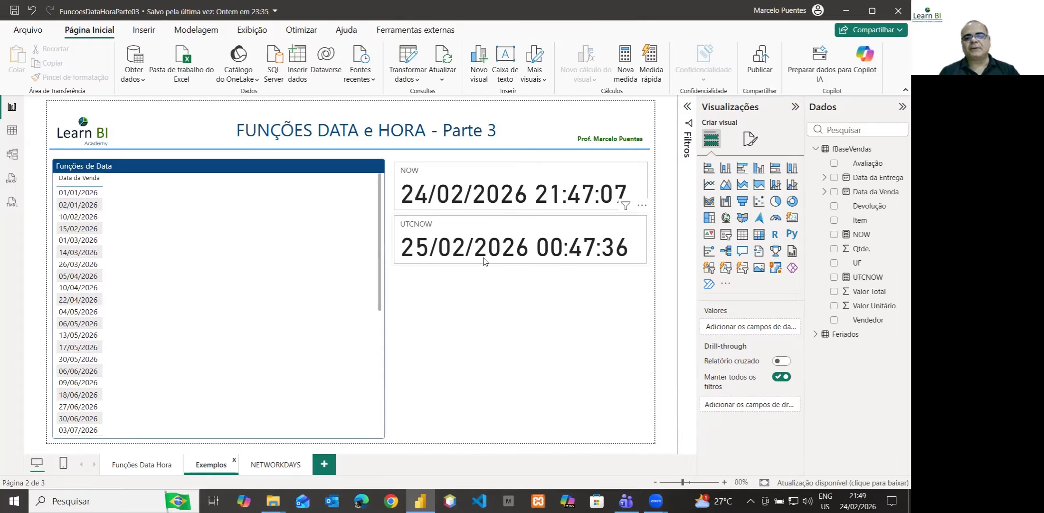
- Create a measure named TODAY in the fBaseVendas table with the formula TODAY()
right_click(855, 149)
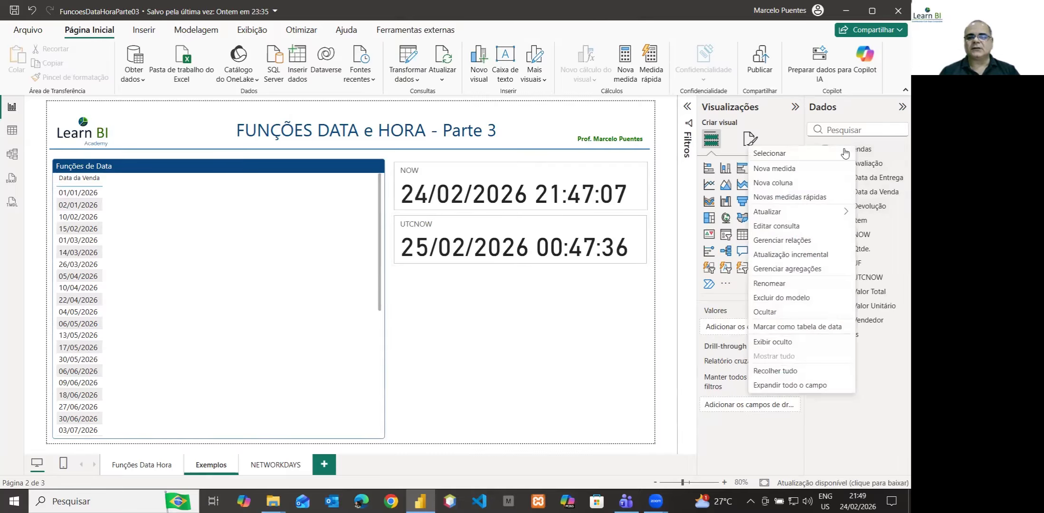
left_click(787, 172)
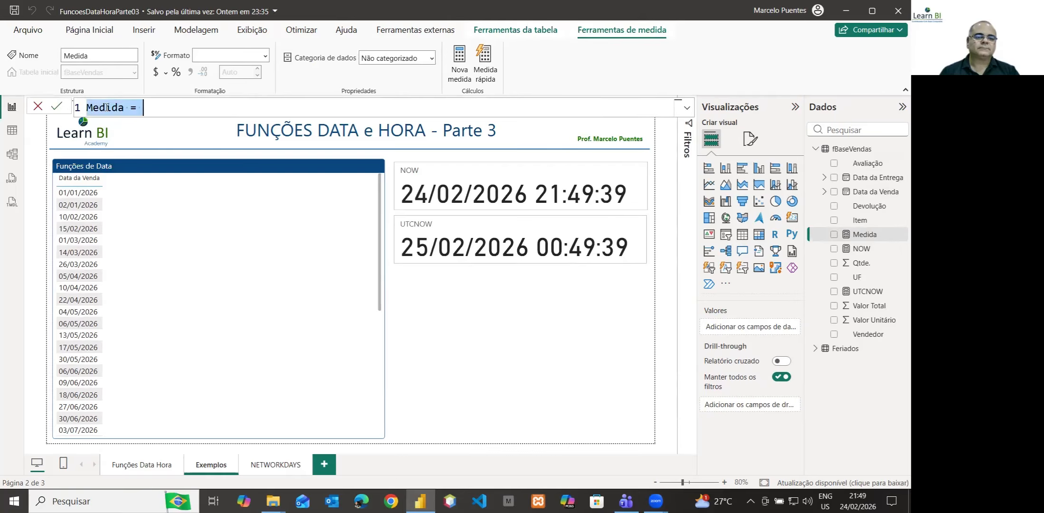
double_click(107, 107)
type("TO")
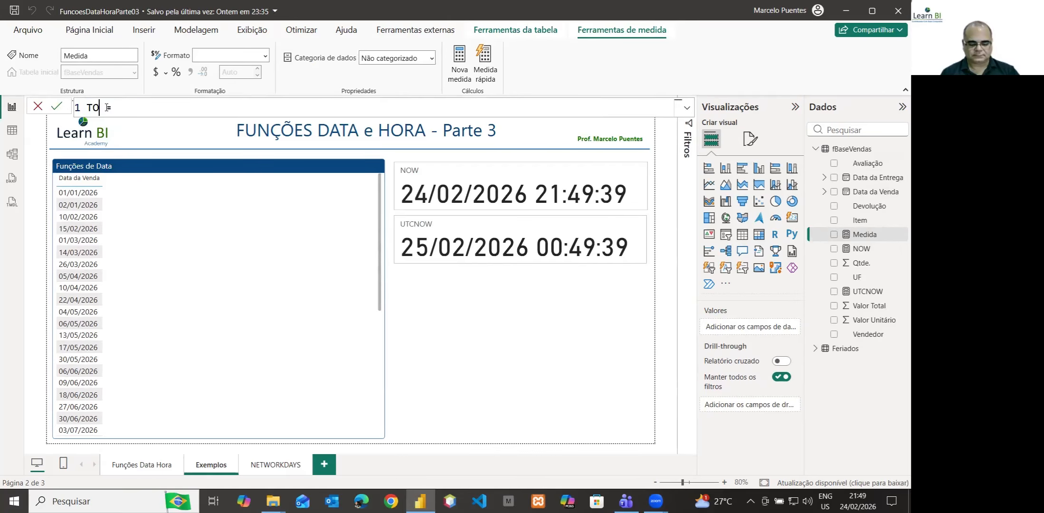
type("DAY")
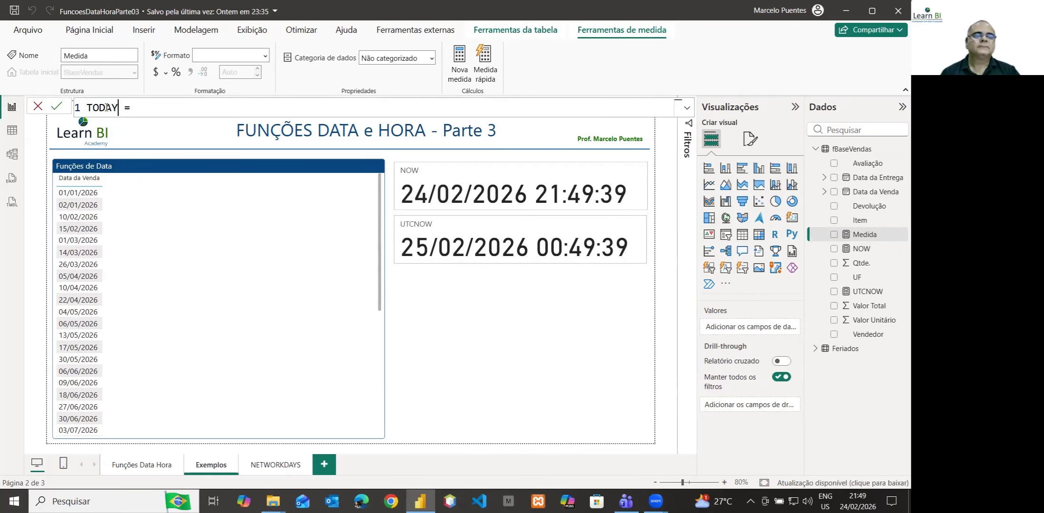
type(" = toda")
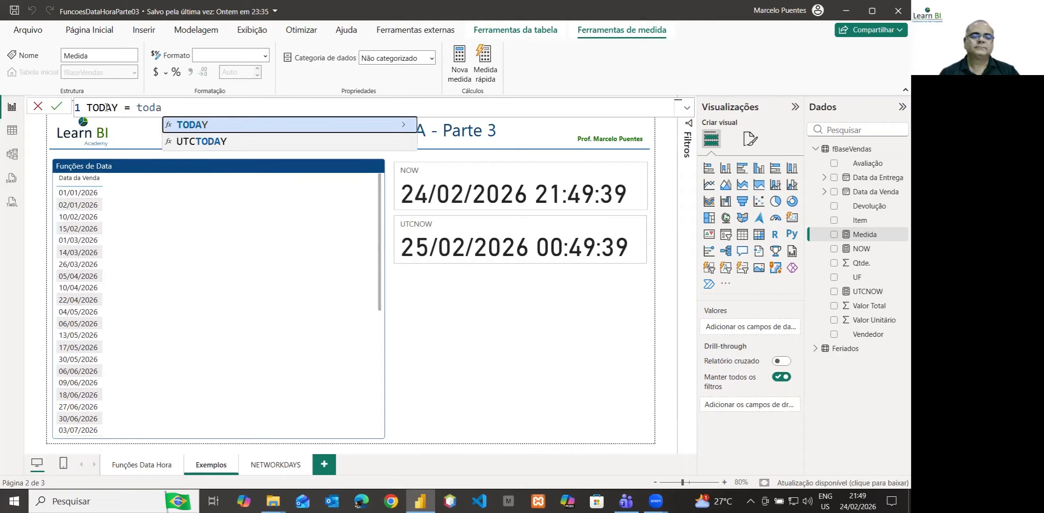
left_click(205, 129)
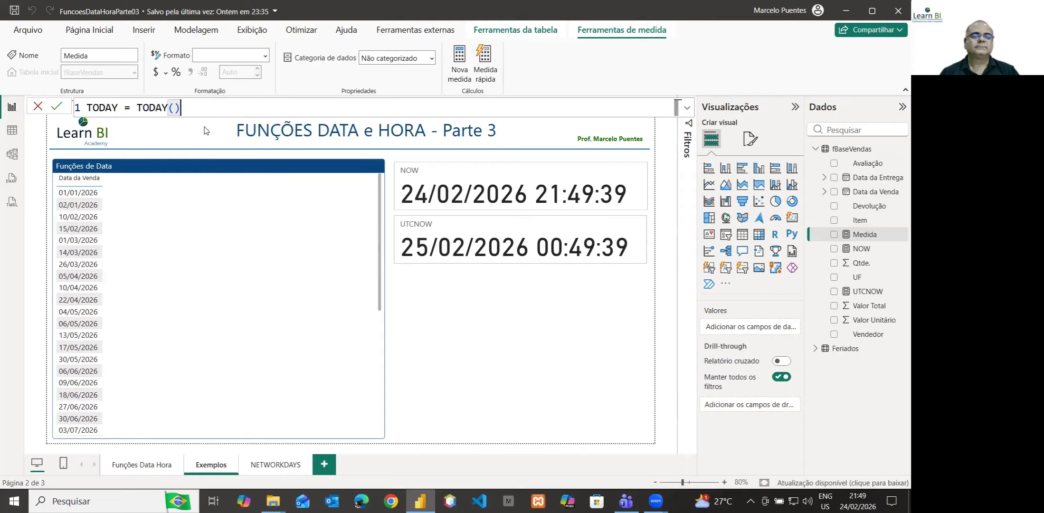
key("Return")
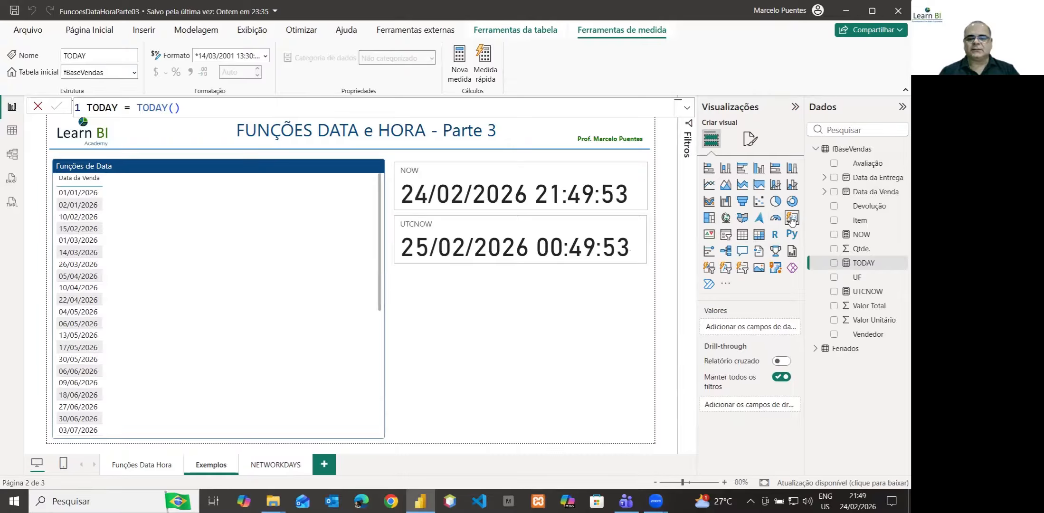
- Add a third card below the UTCNOW card, shrink it to a similar height and show the TODAY measure in it
left_click(792, 219)
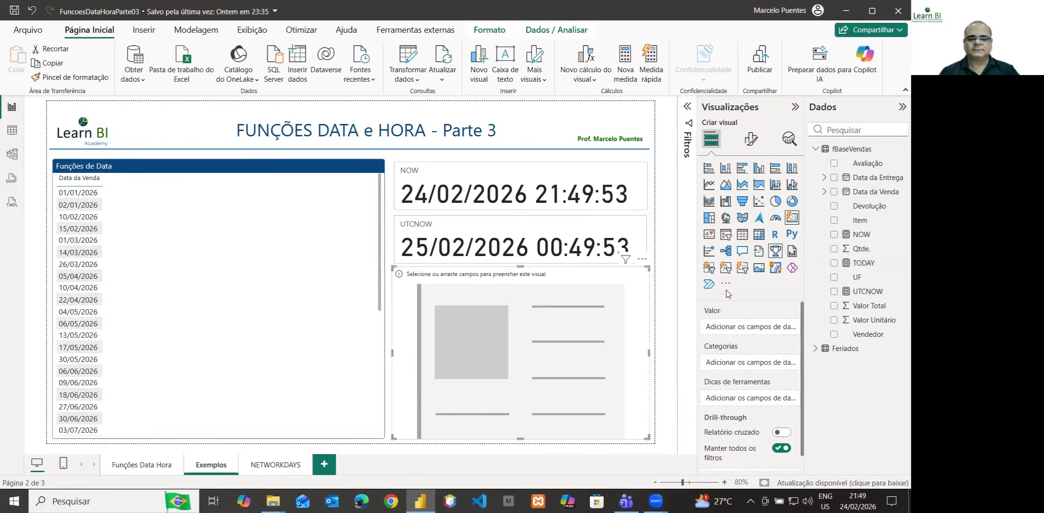
left_click_drag(520, 440, 526, 314)
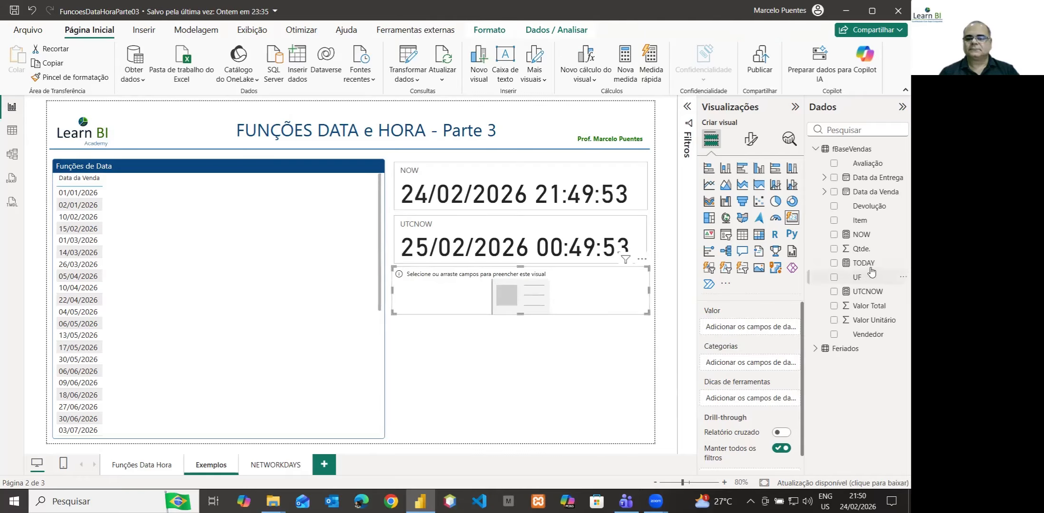
left_click_drag(871, 267, 764, 329)
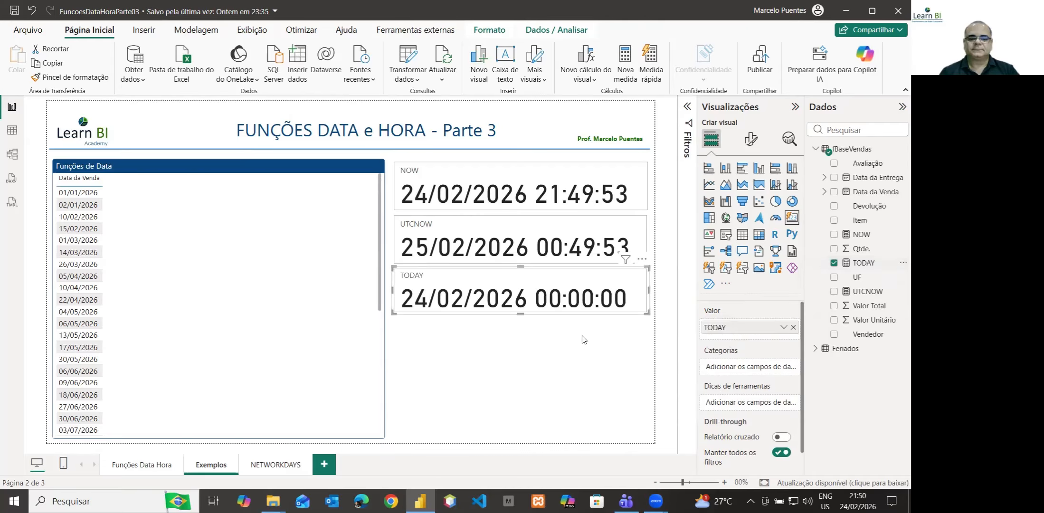
left_click_drag(521, 312, 521, 319)
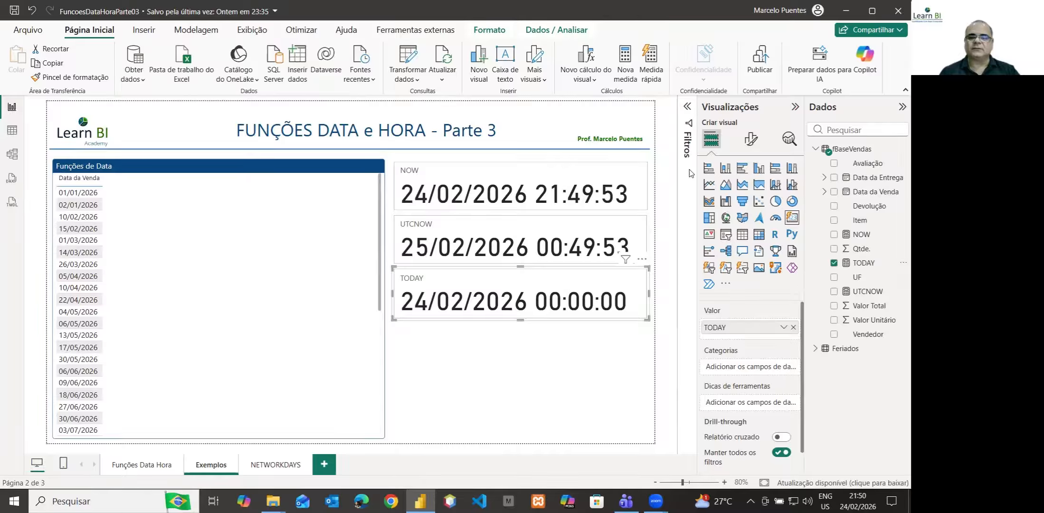
- Create a measure named UTCTODAY in the fBaseVendas table with the formula UTCTODAY()
right_click(849, 149)
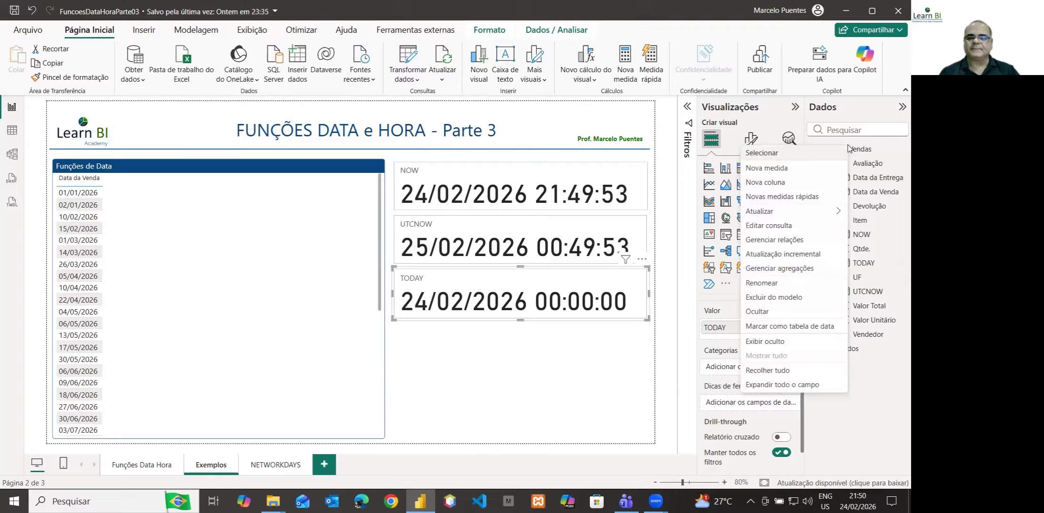
left_click(771, 168)
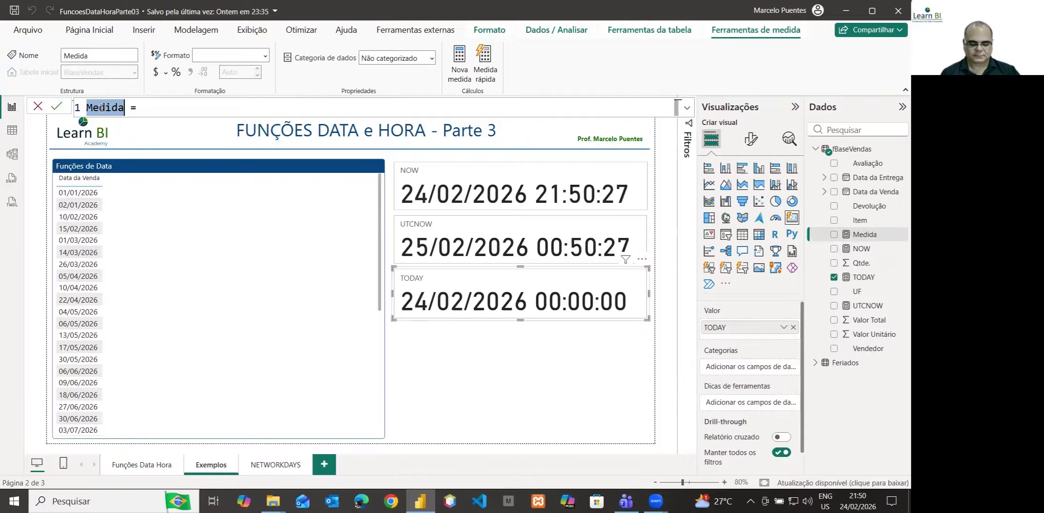
type("UTC")
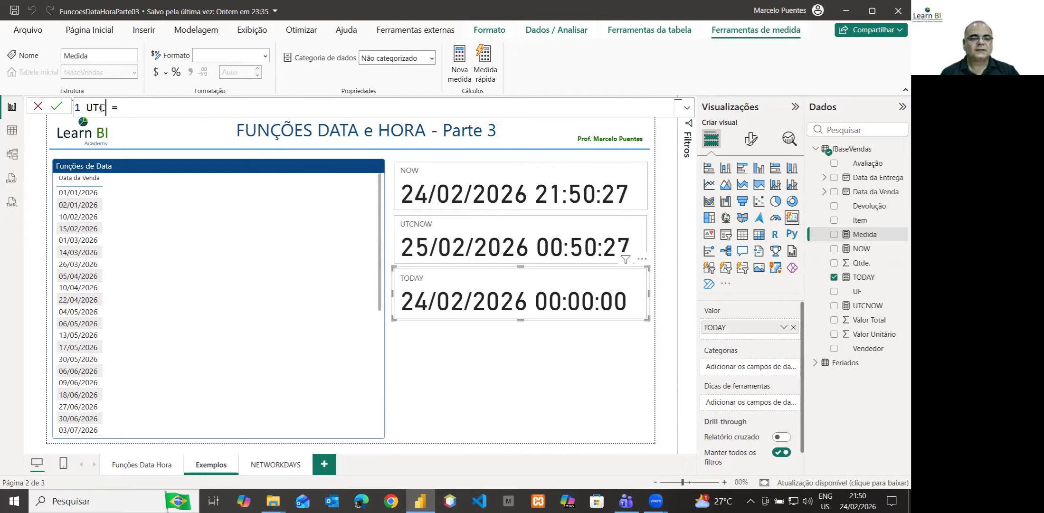
type("TODAY")
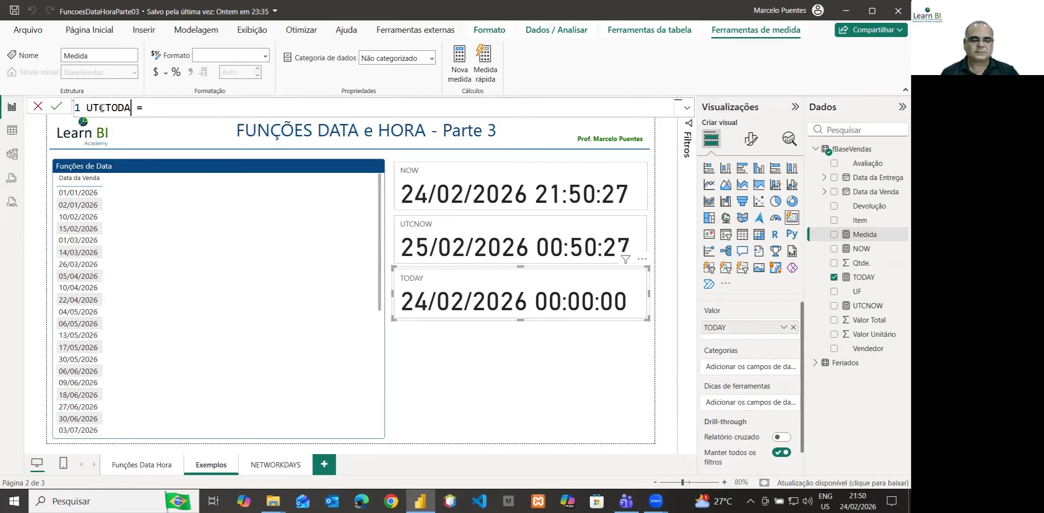
key("End")
type("UTC")
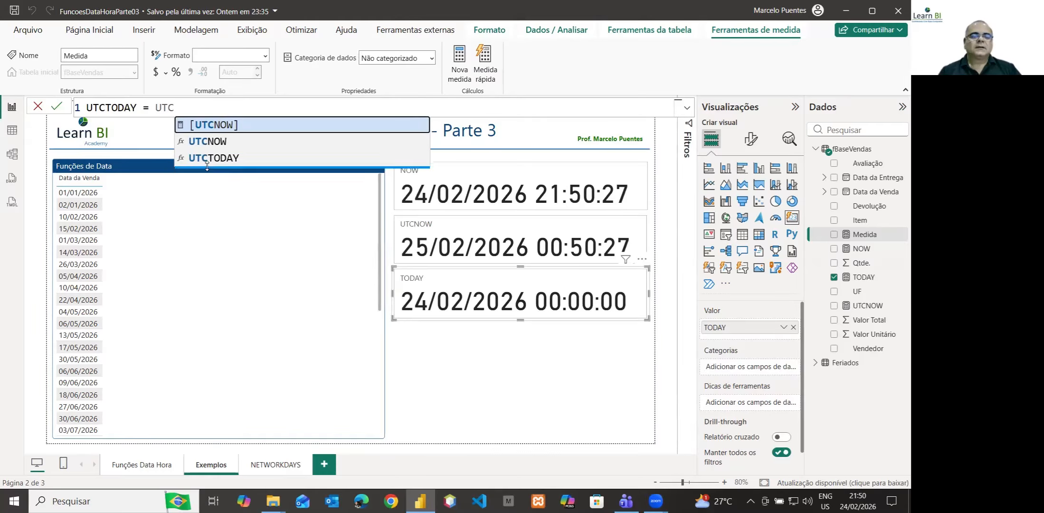
left_click(213, 158)
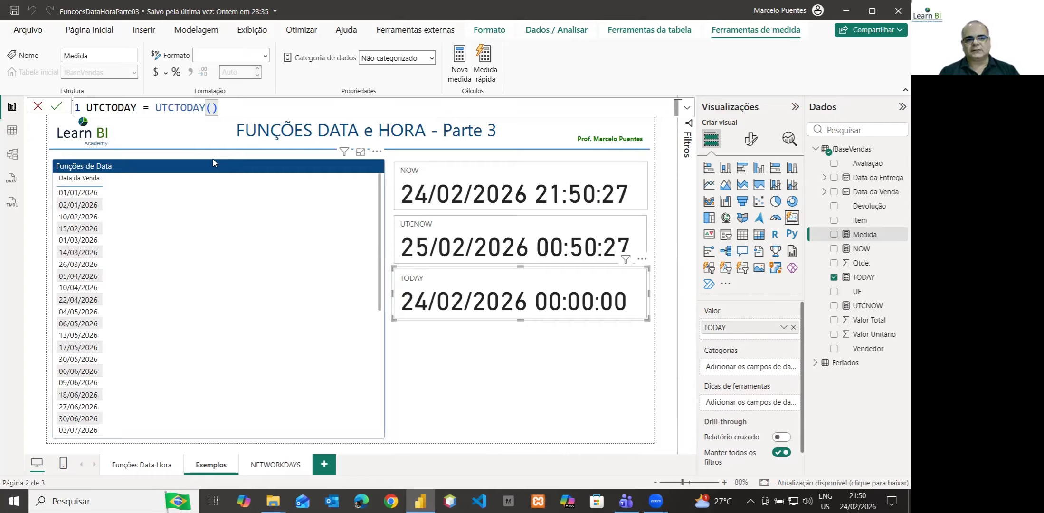
key("Return")
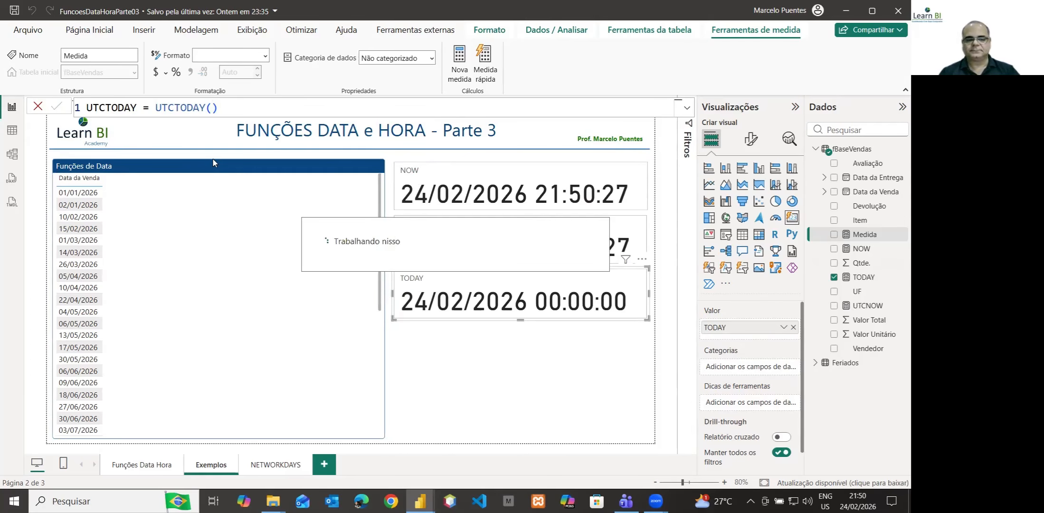
- Add a fourth card below the TODAY card, shrink it to a similar height and show the UTCTODAY measure in it
left_click(496, 346)
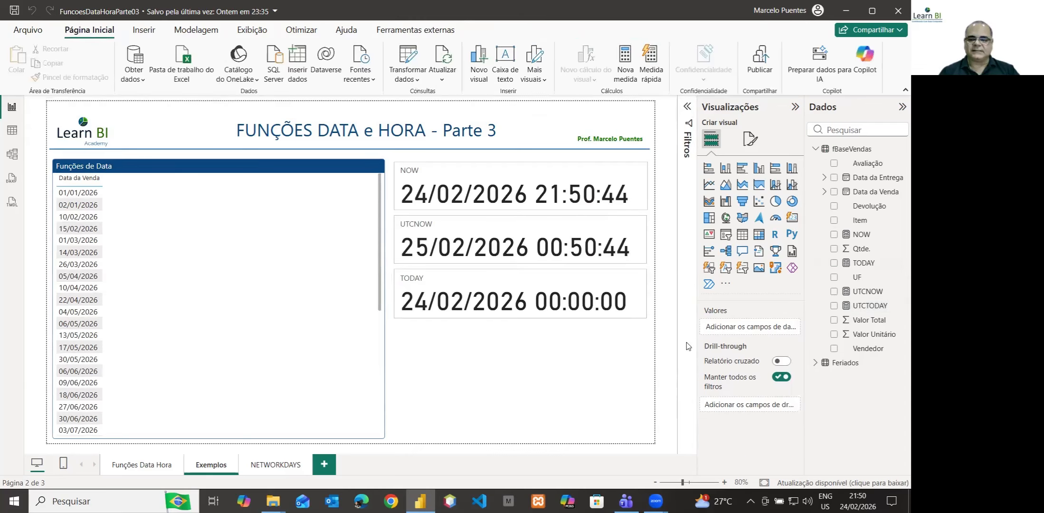
left_click(792, 219)
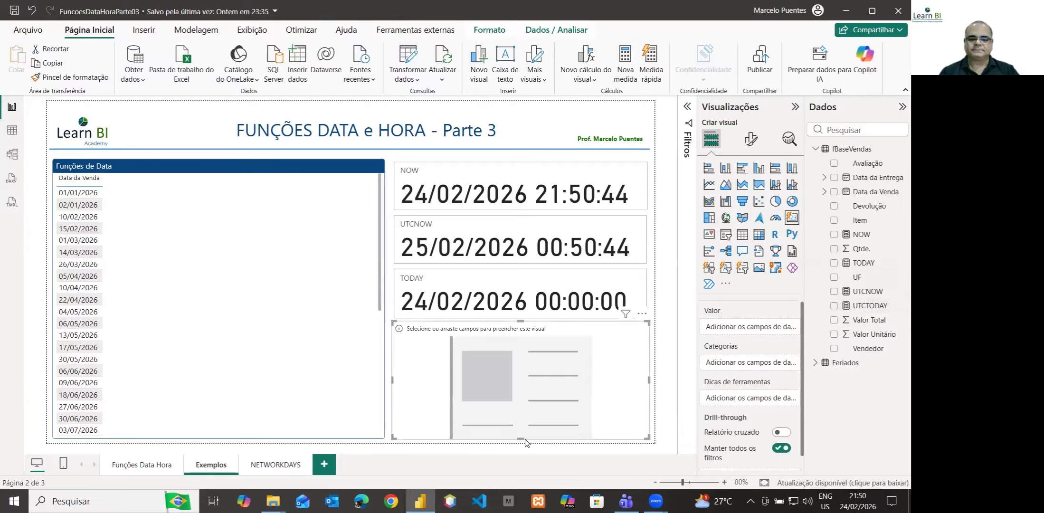
left_click_drag(520, 438, 521, 373)
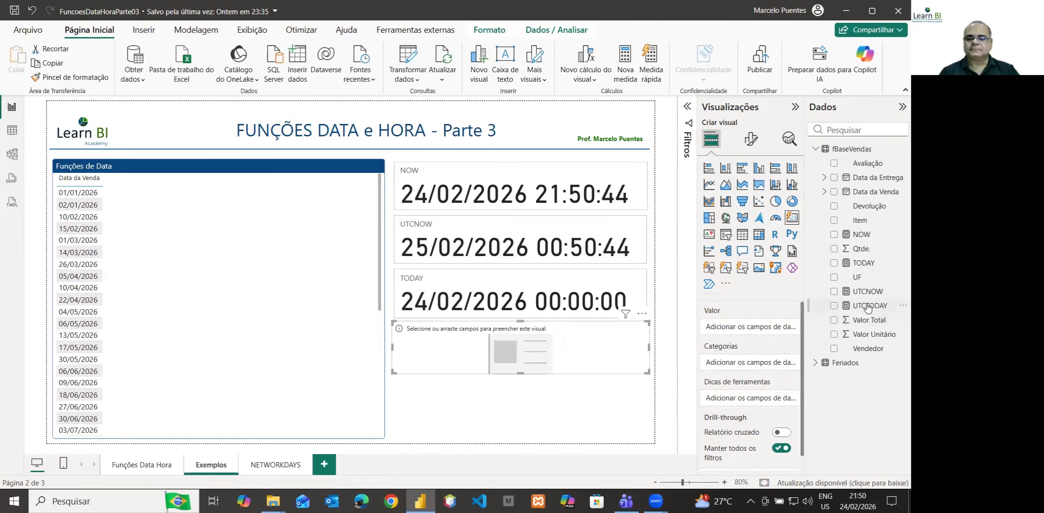
left_click_drag(869, 307, 754, 330)
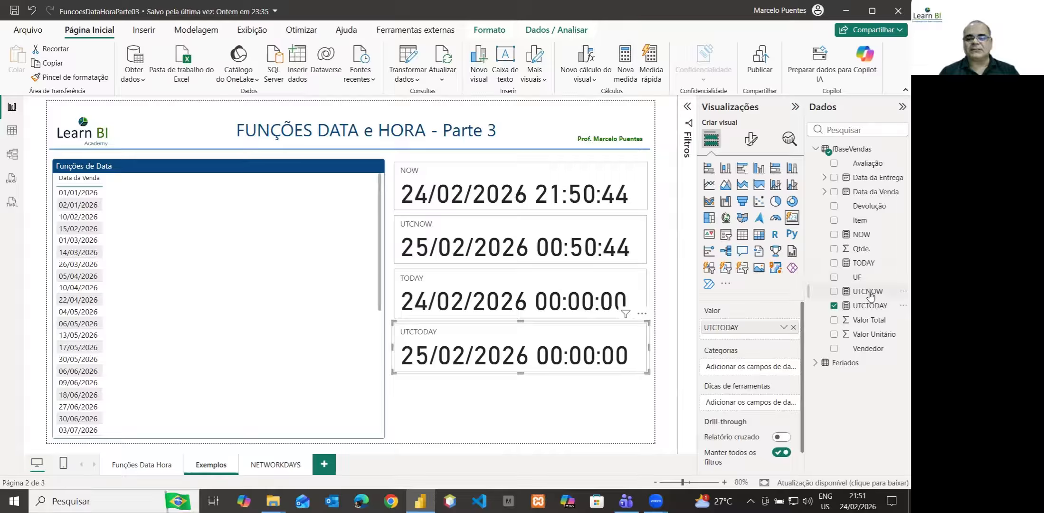
- Set the display format of the TODAY measure to Short Date
left_click(862, 264)
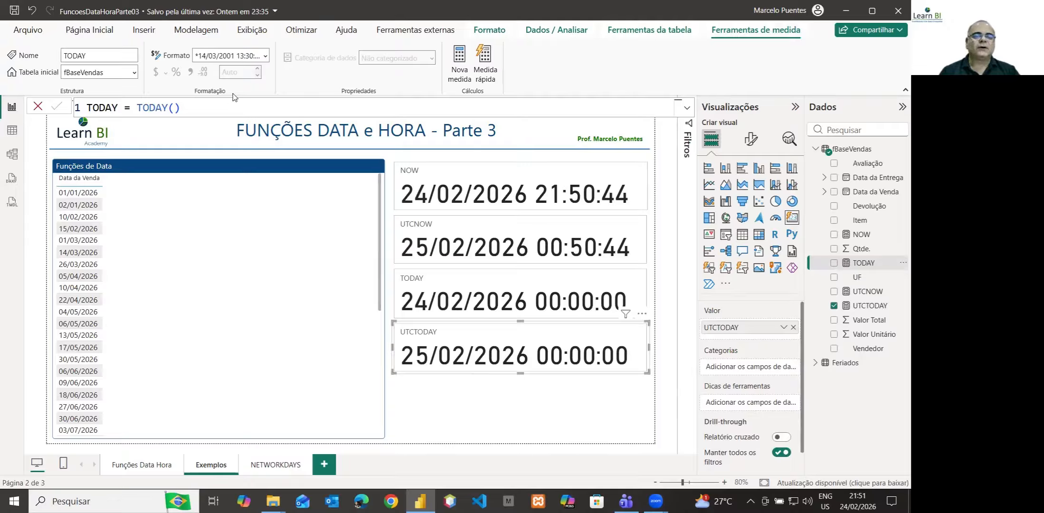
left_click(266, 56)
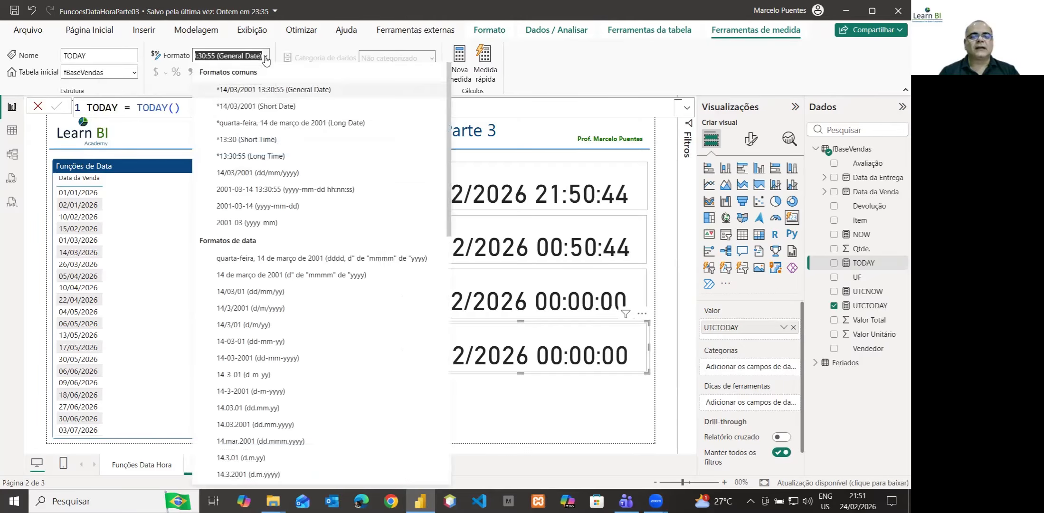
left_click(271, 106)
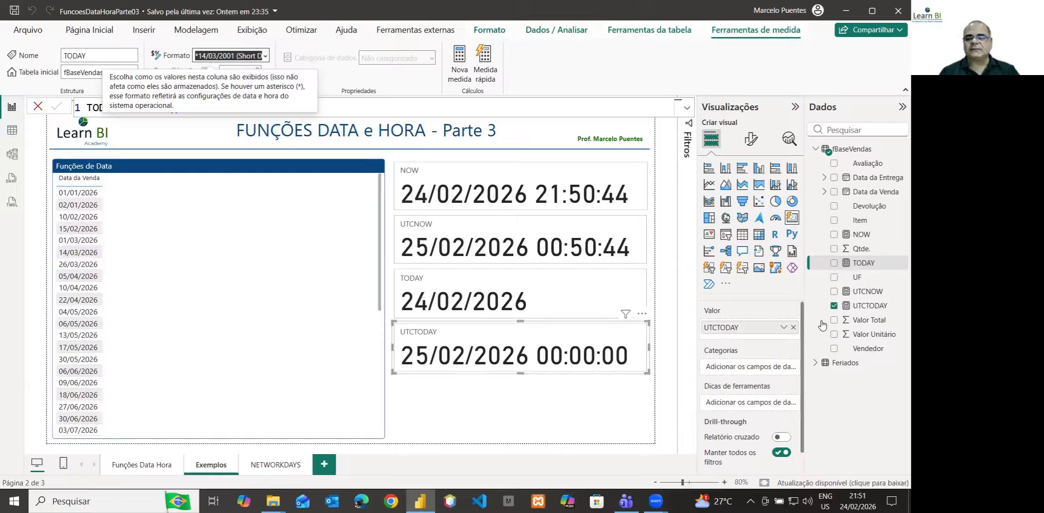
- Set the display format of the UTCTODAY measure to Short Date
left_click(869, 307)
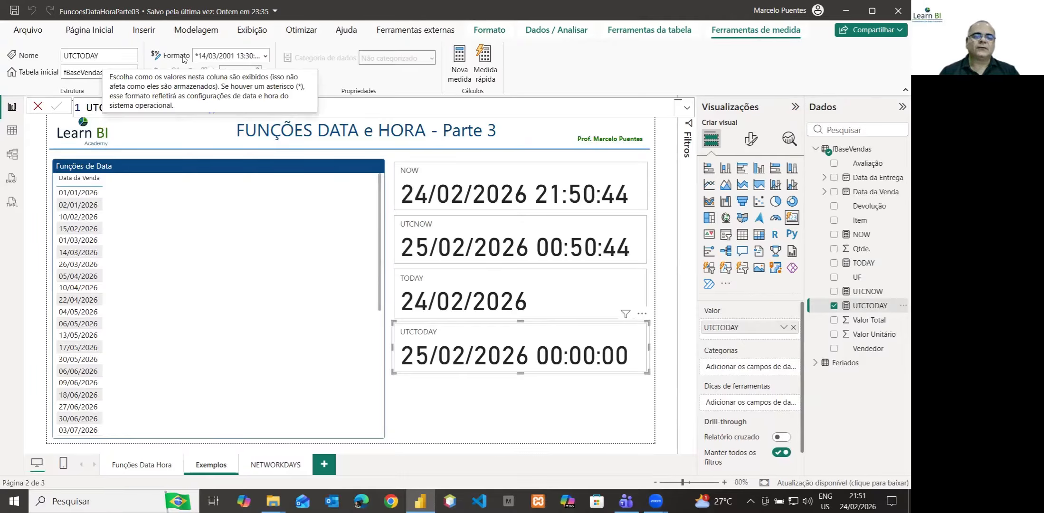
left_click(265, 56)
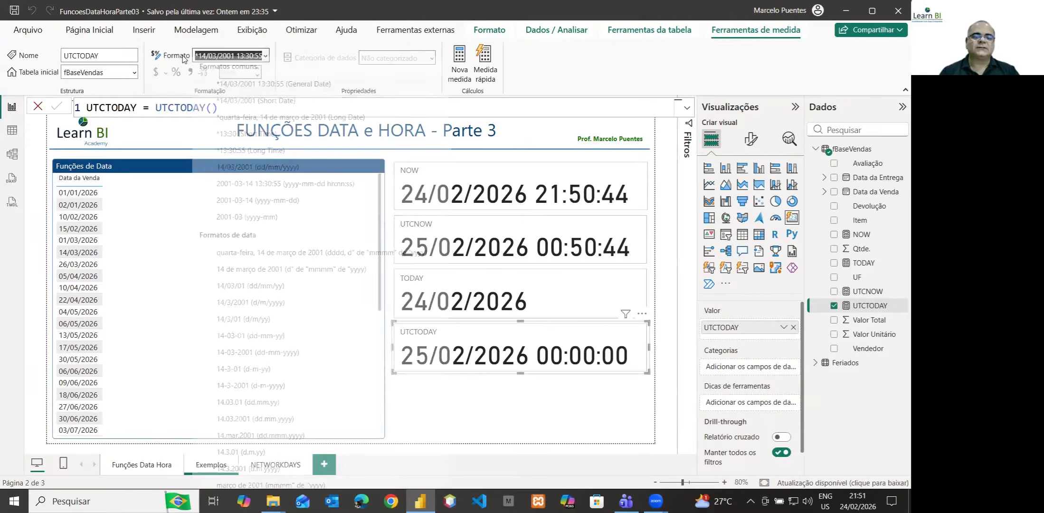
left_click(259, 107)
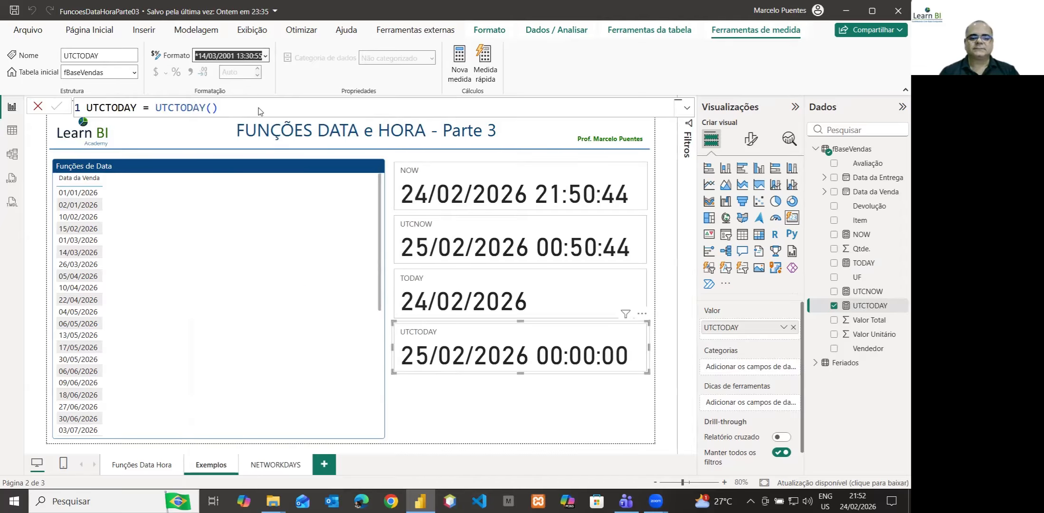
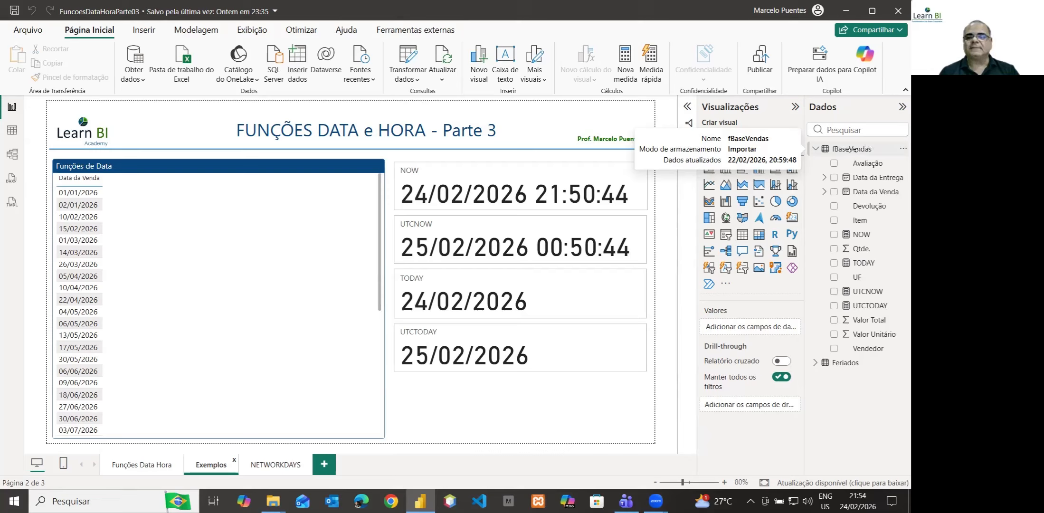
- Start a new calculated column in the fBaseVendas table and name it "Dia da Semana - Texto"
right_click(852, 149)
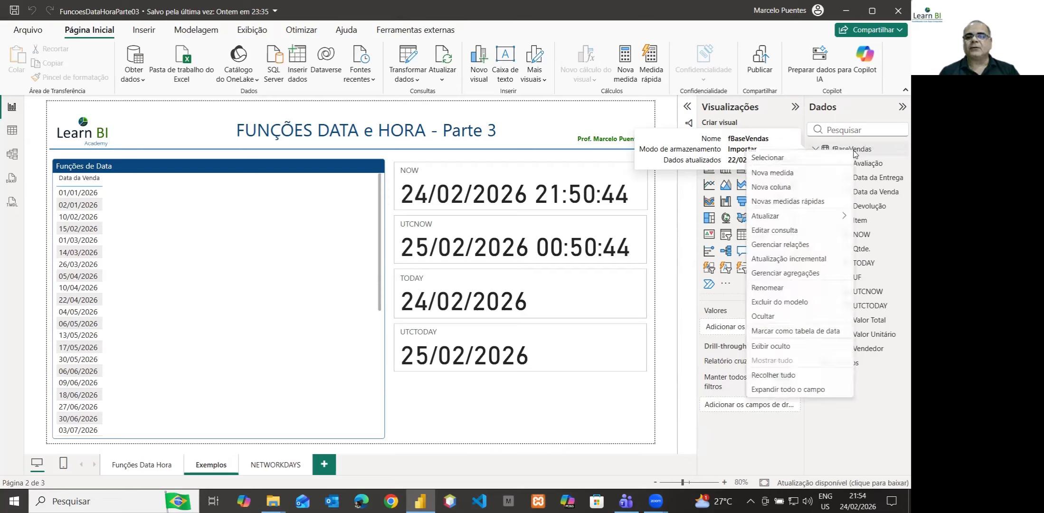
left_click(782, 188)
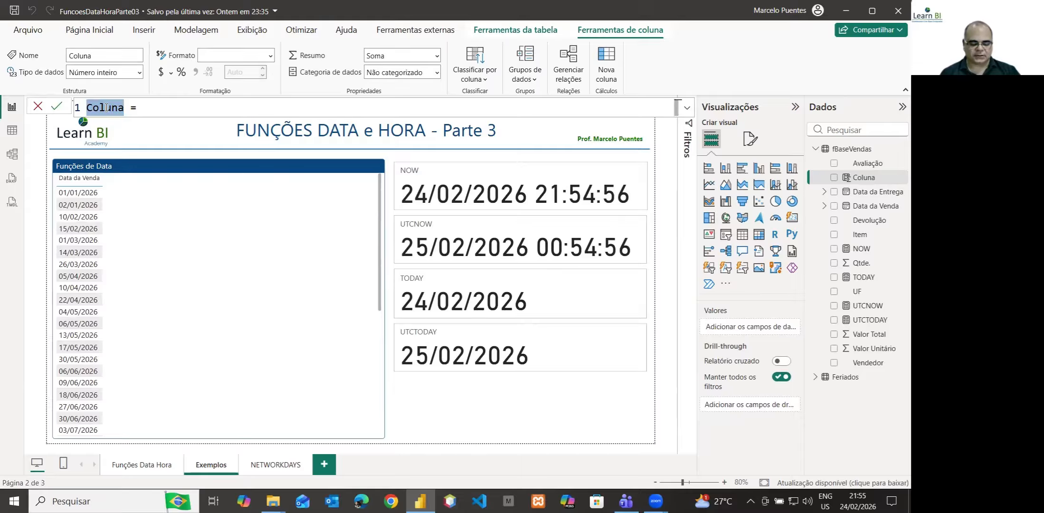
type("Dia da Seman")
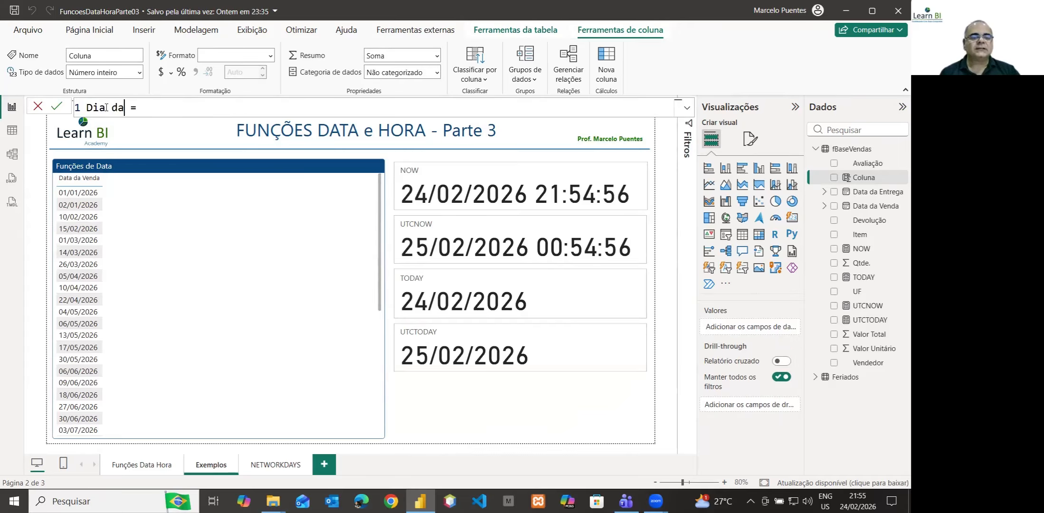
type("a ")
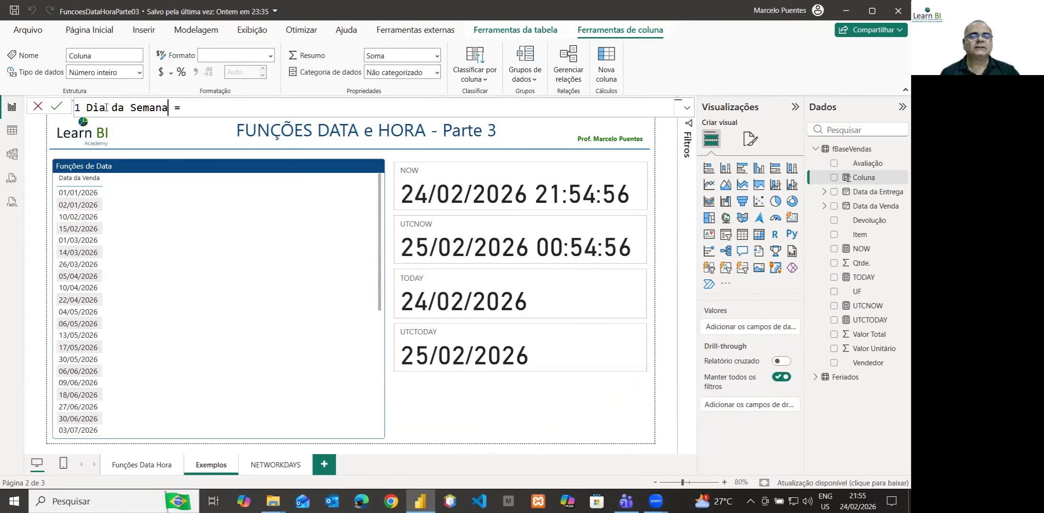
type("- Texto")
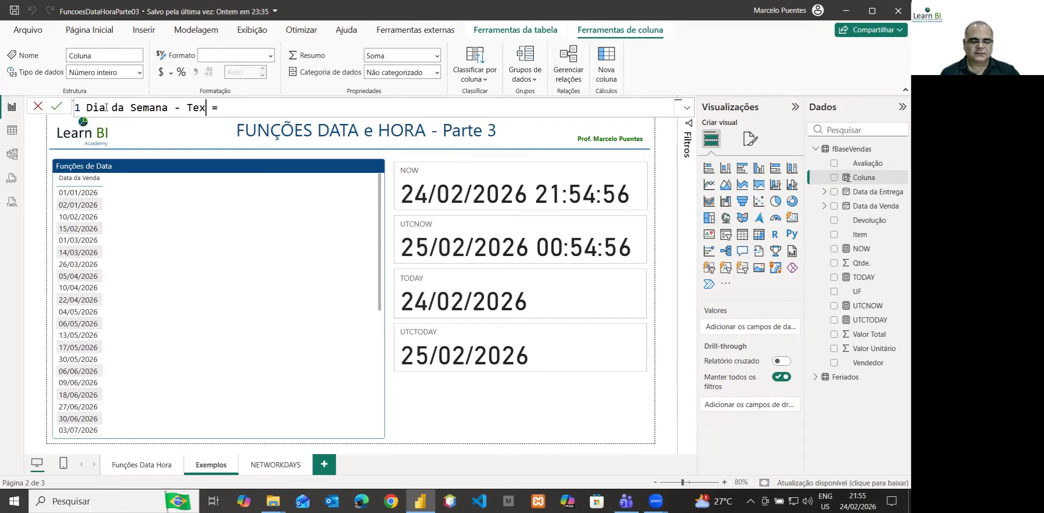
key("Right")
key("Right")
key("Right")
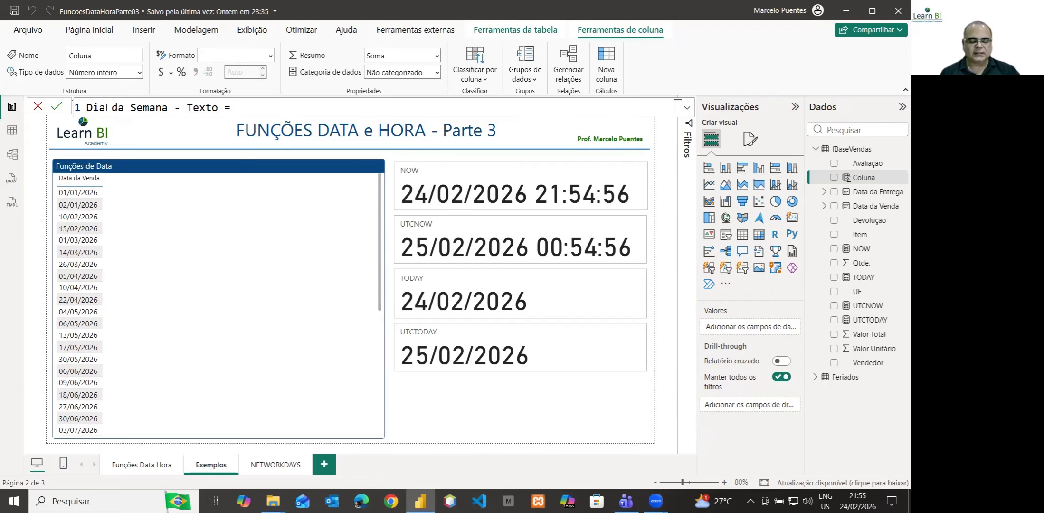
- Define the Dia da Semana - Texto column with the formula FORMAT(fBaseVendas[Data da Venda],"dddd")
type("form")
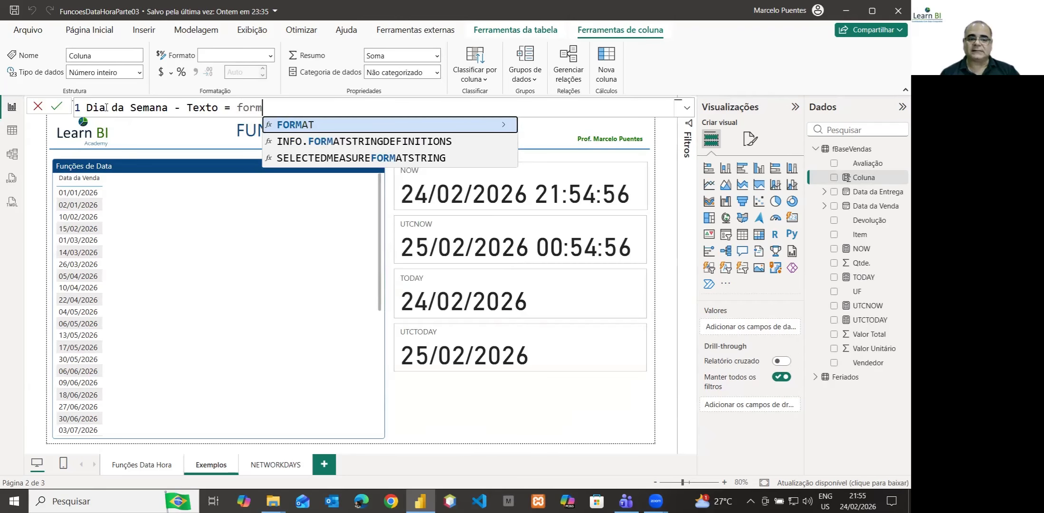
key("Tab")
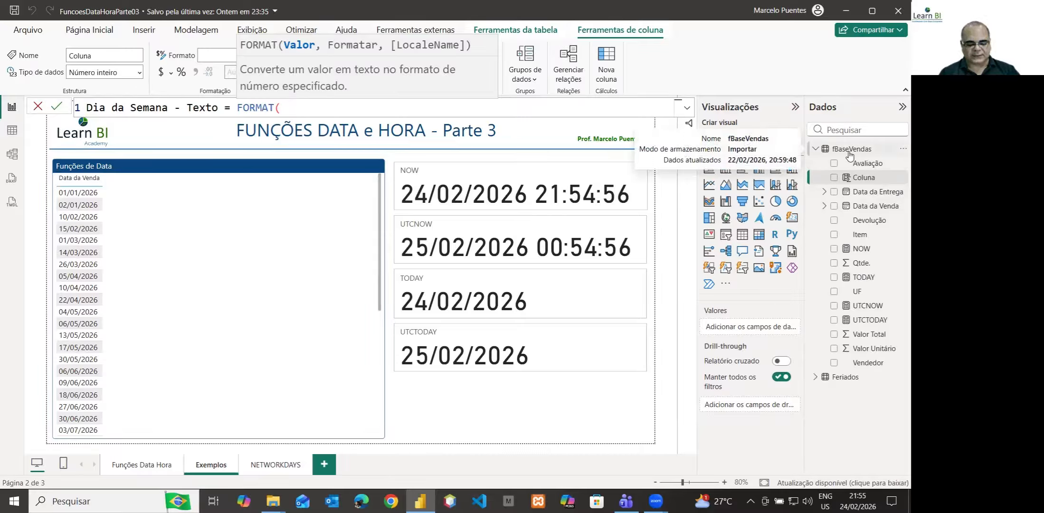
type("fb")
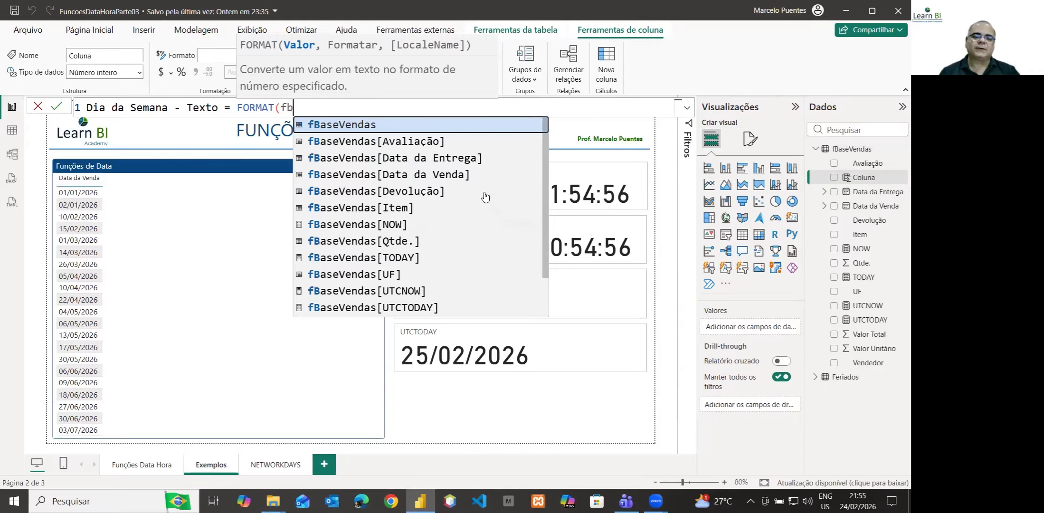
left_click(429, 180)
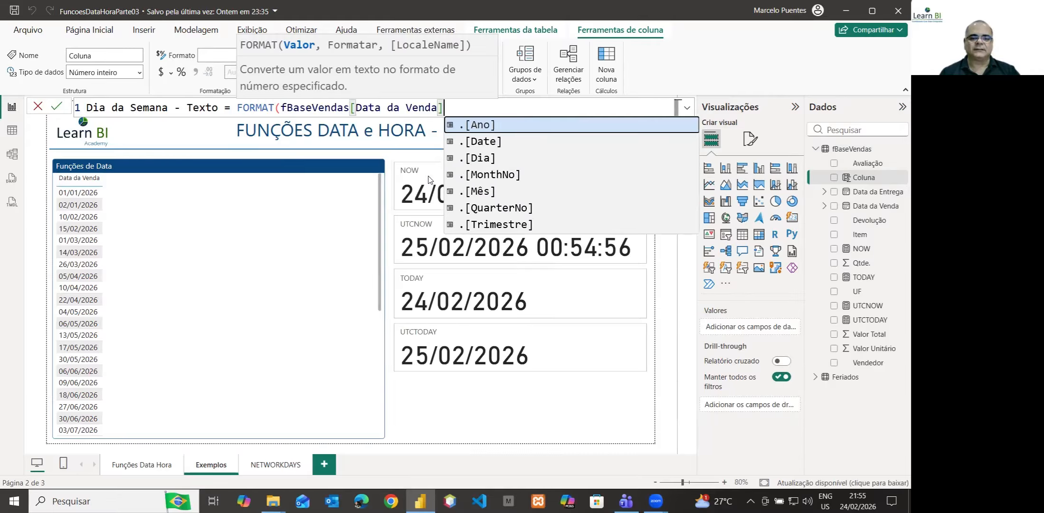
type(",")
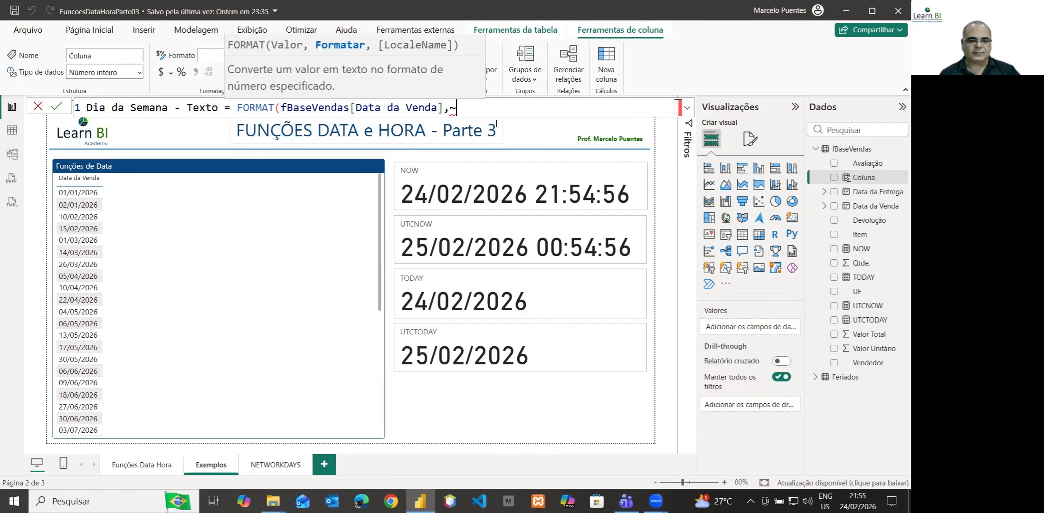
type("~")
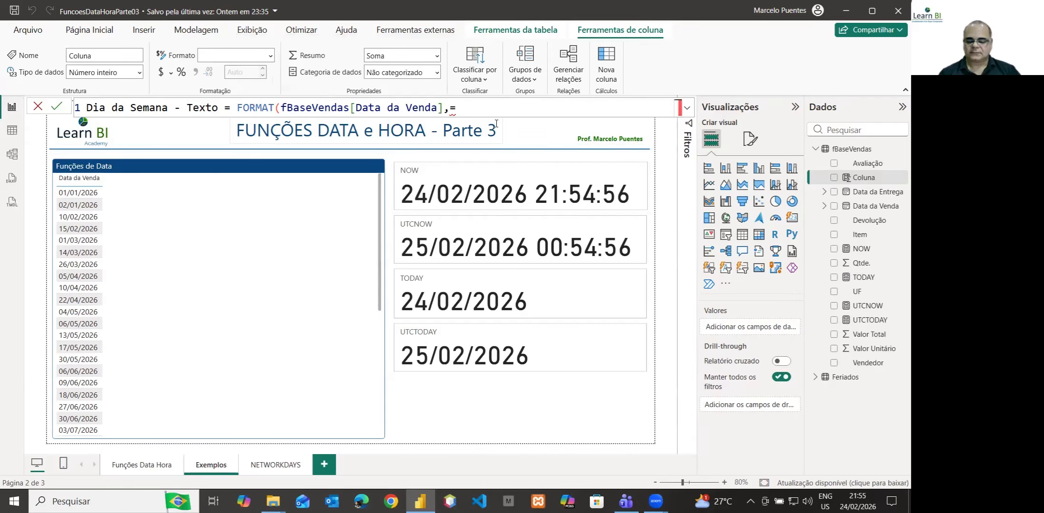
key("BackSpace")
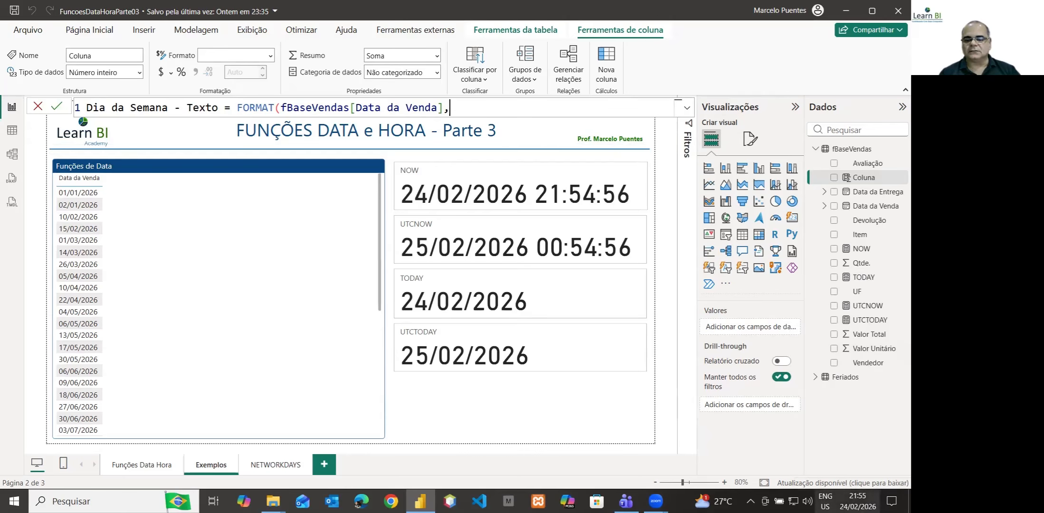
key("super+space")
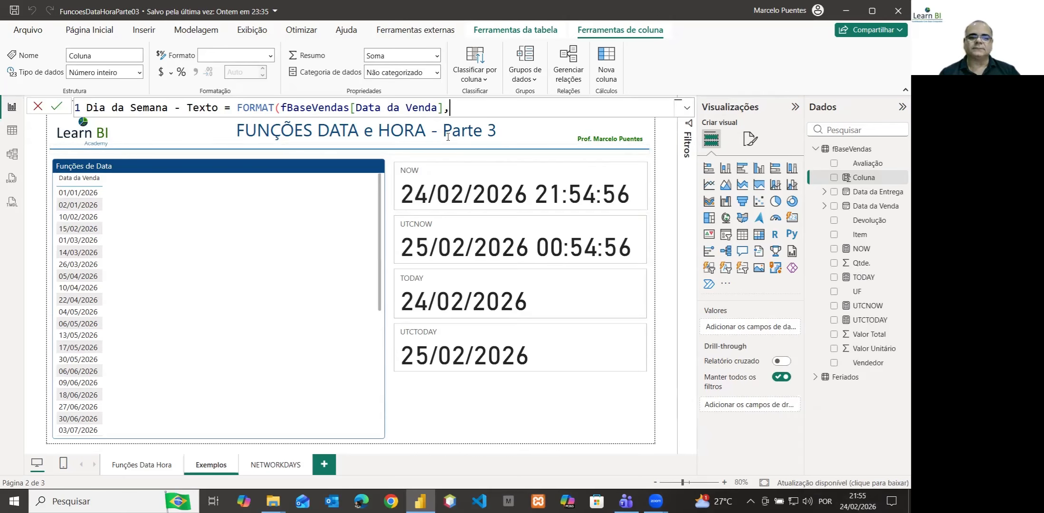
type("\"")
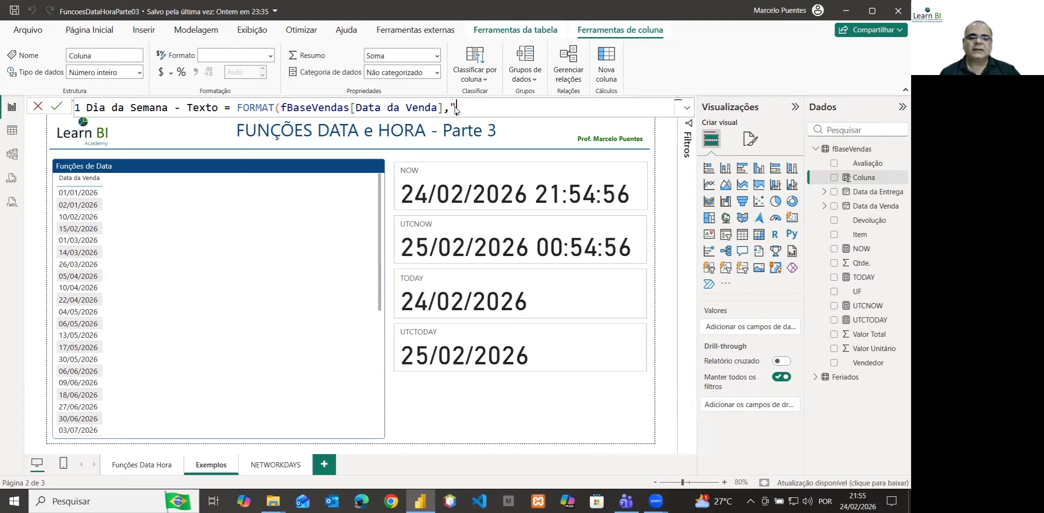
type("dddd")
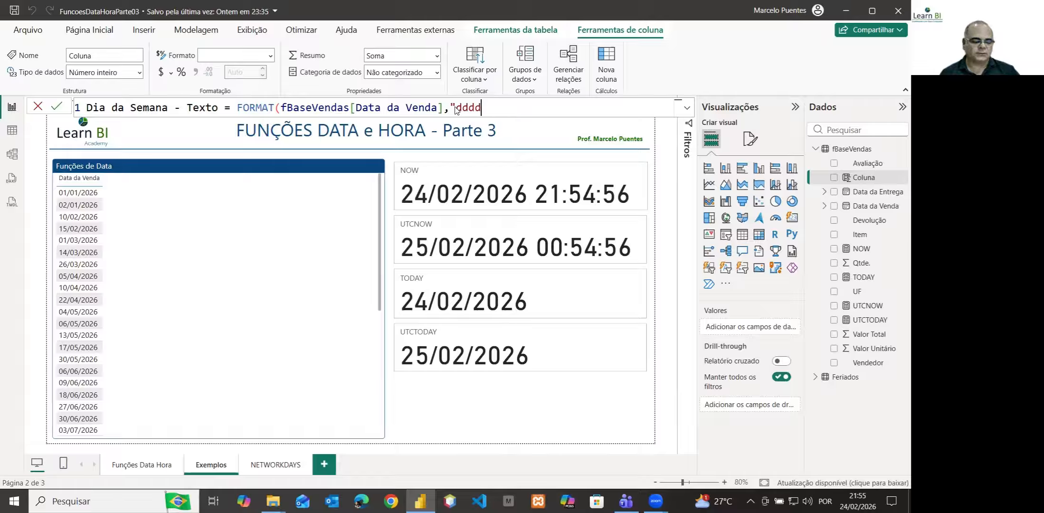
type("\")")
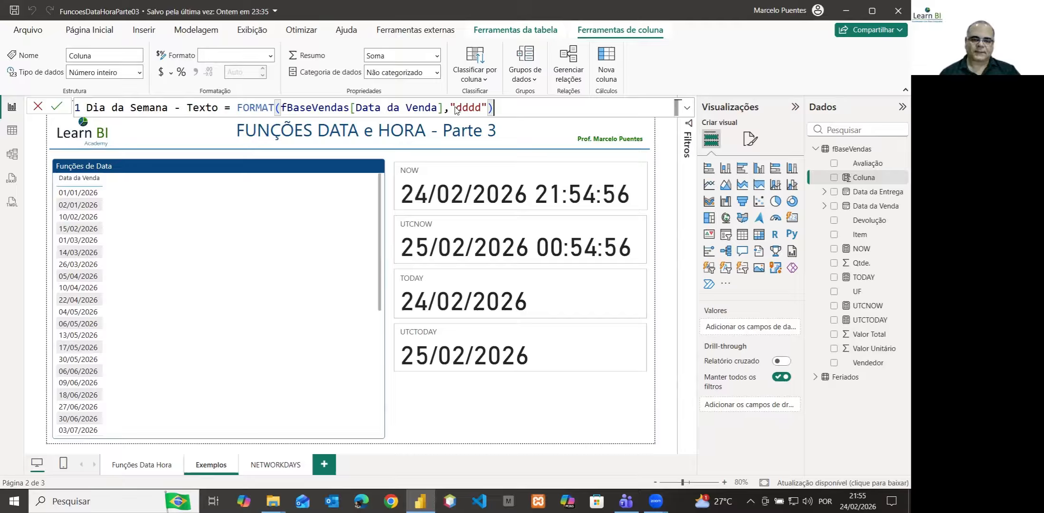
key("Return")
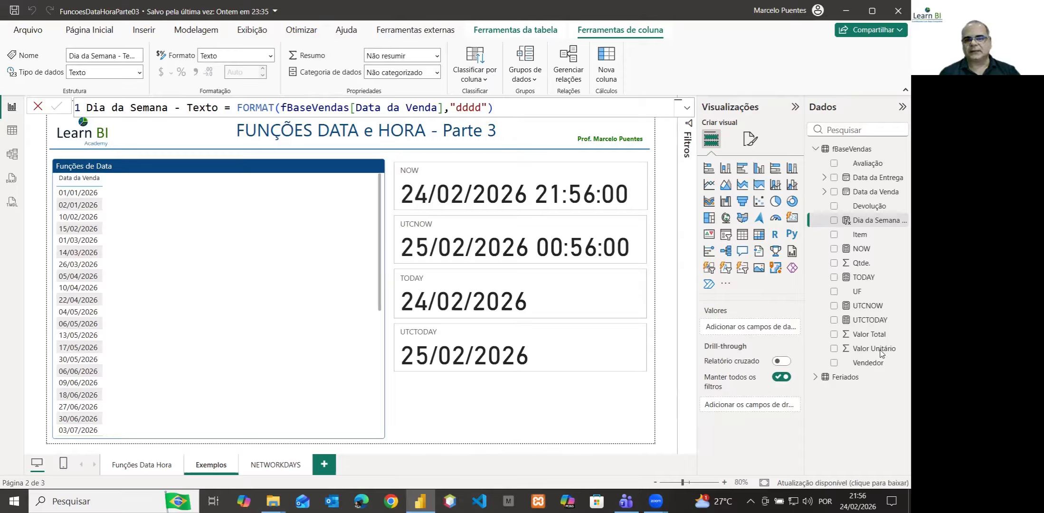
- Add the Dia da Semana - Texto column to the Funções de Data table after Data da Venda
left_click(169, 170)
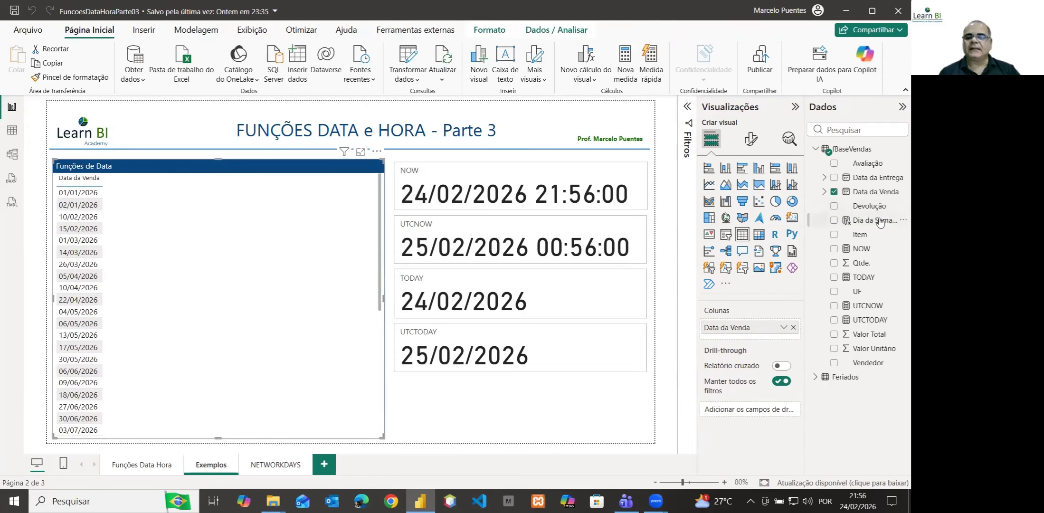
left_click_drag(880, 222, 766, 337)
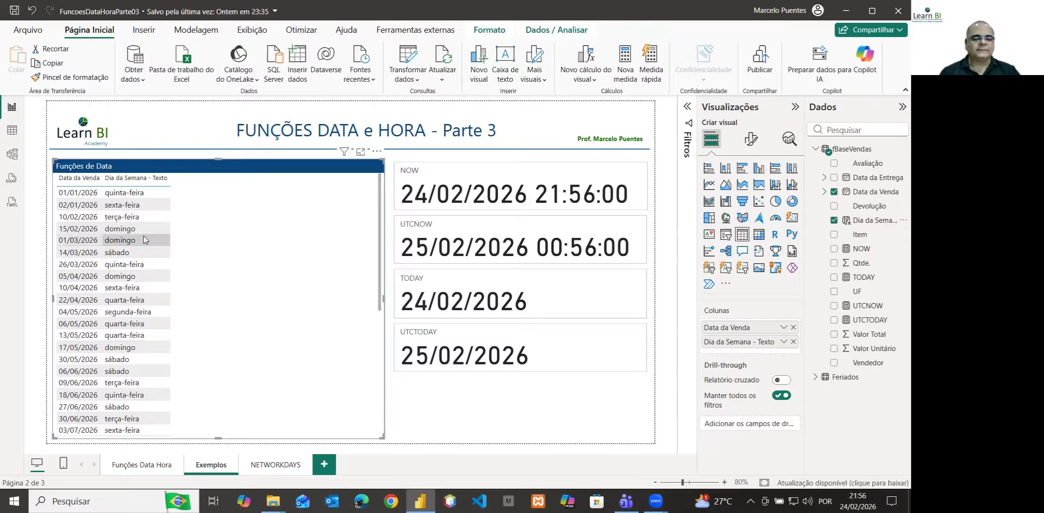
- Consult the WEEKDAY notes on the Funções Data Hora page and start a calculated column in fBaseVendas named Week Day n1
left_click(135, 468)
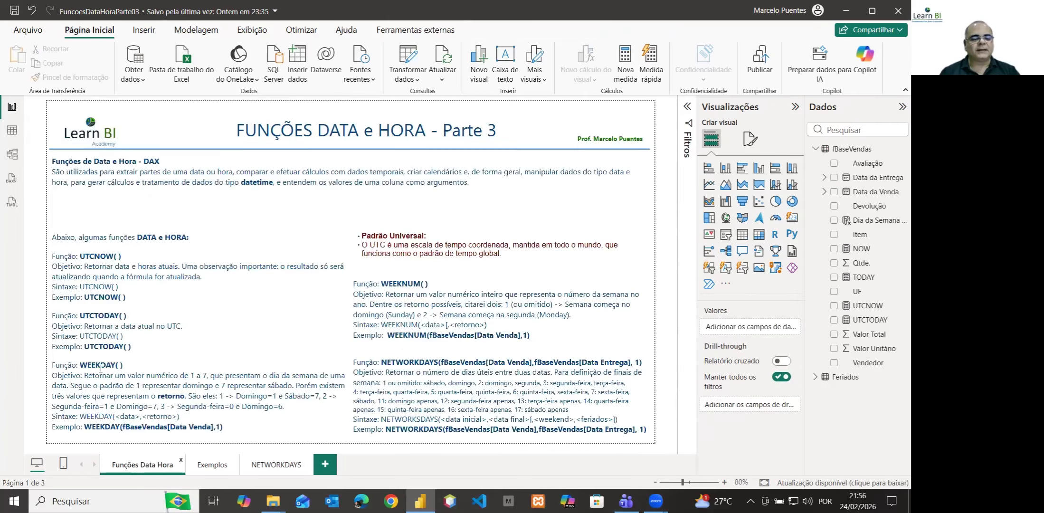
left_click(212, 464)
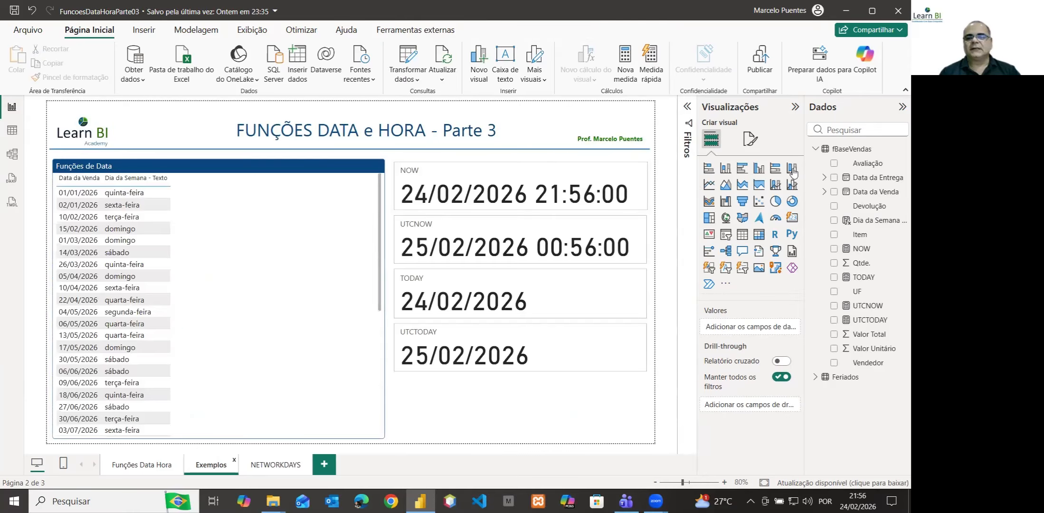
right_click(847, 150)
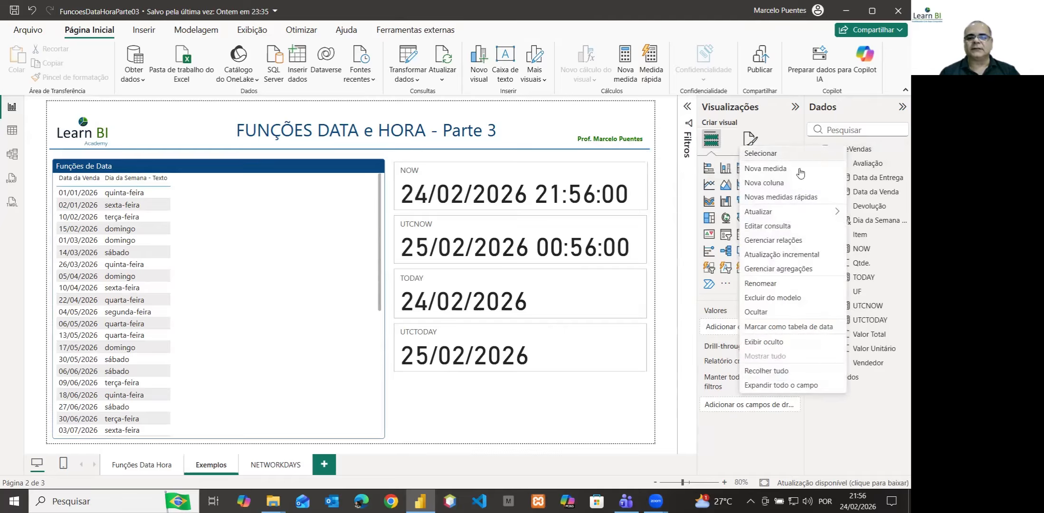
left_click(777, 184)
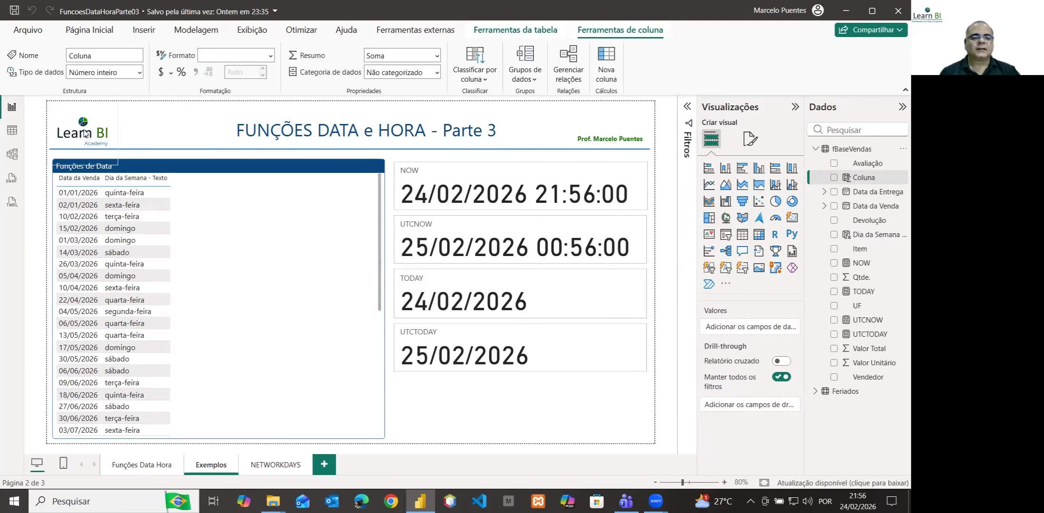
double_click(113, 108)
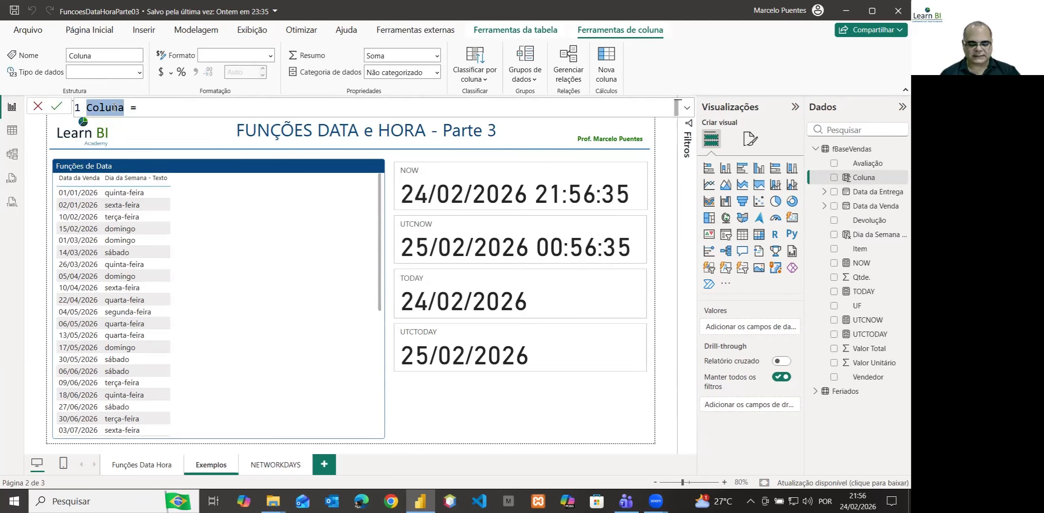
type("WeekDay")
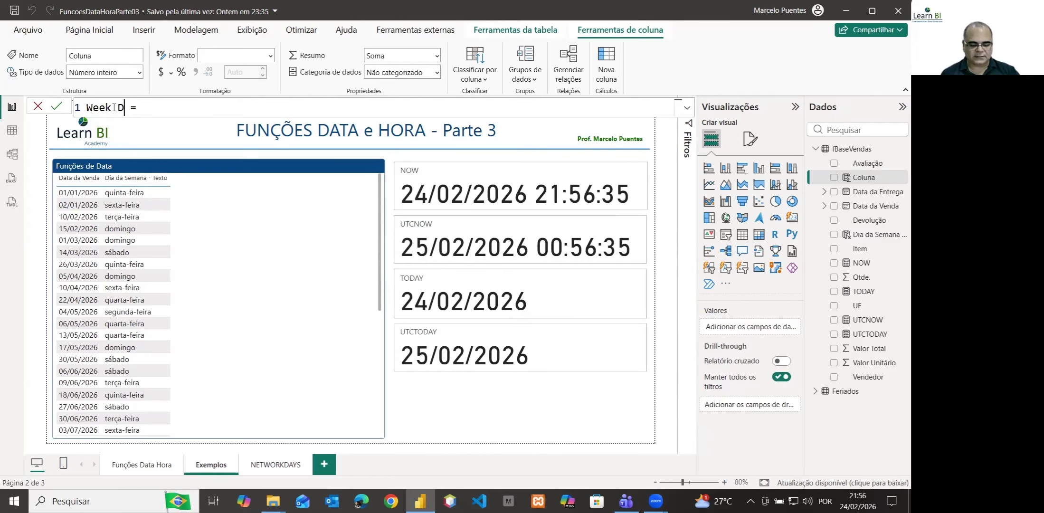
type(" n1 = ")
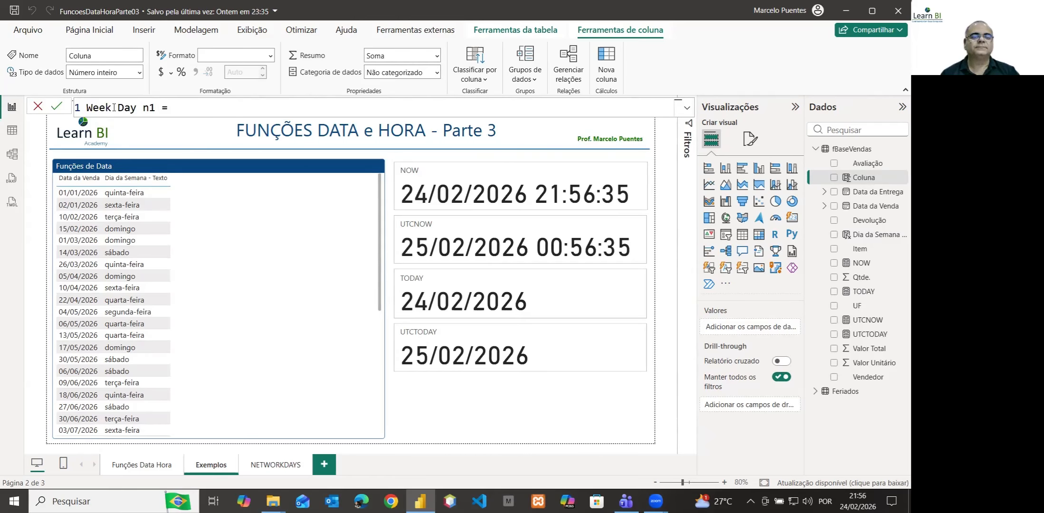
- Define the Week Day n1 column with the formula WEEKDAY(fBaseVendas[Data da Venda],1)
type("W")
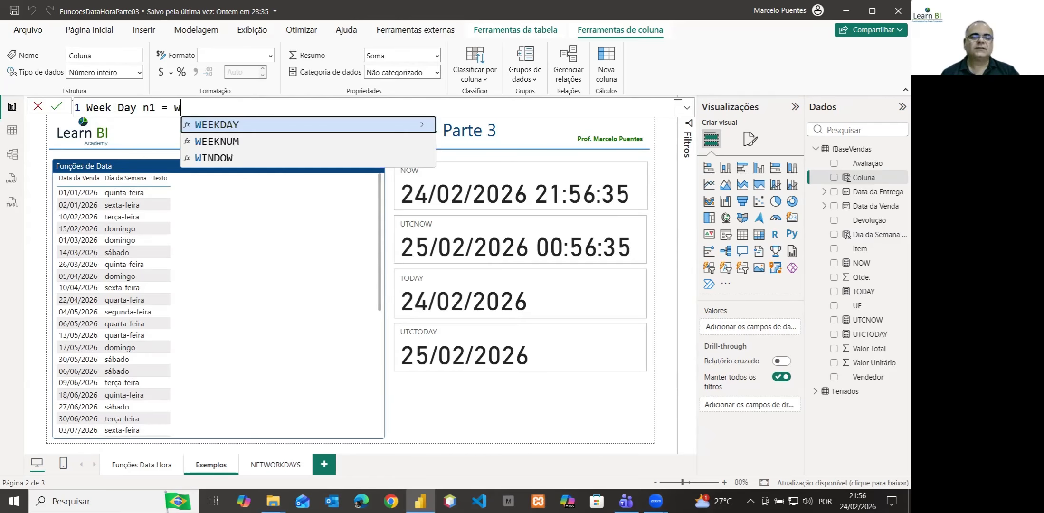
left_click(220, 126)
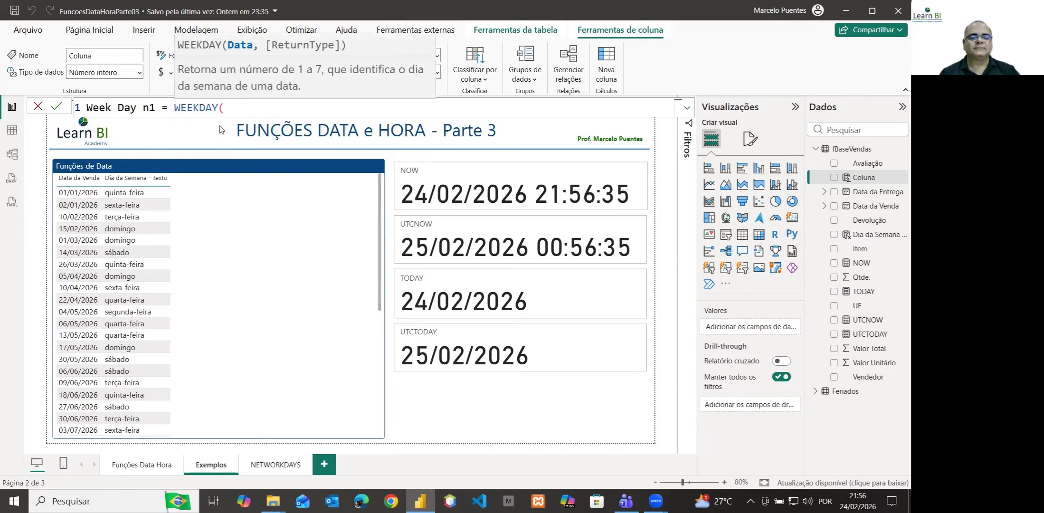
type("fb")
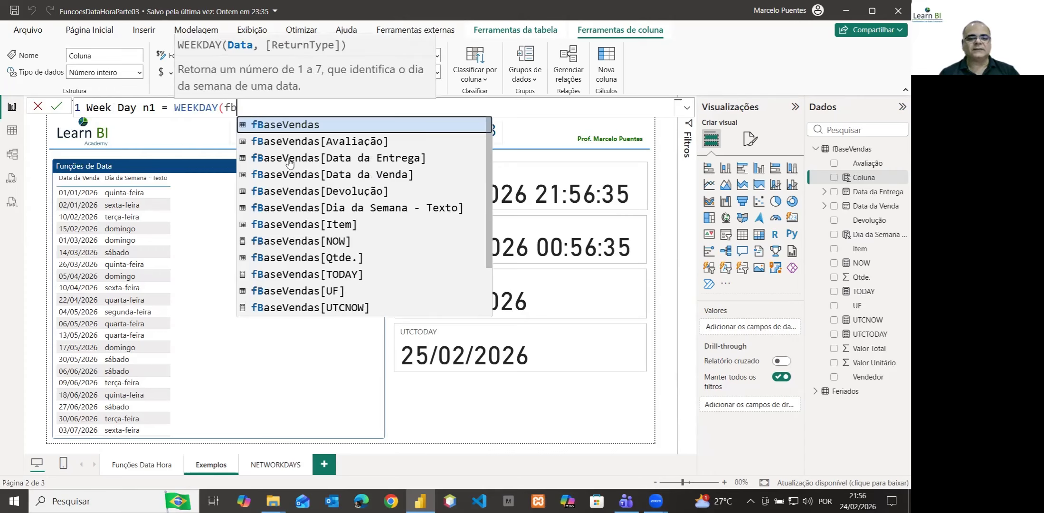
left_click(351, 174)
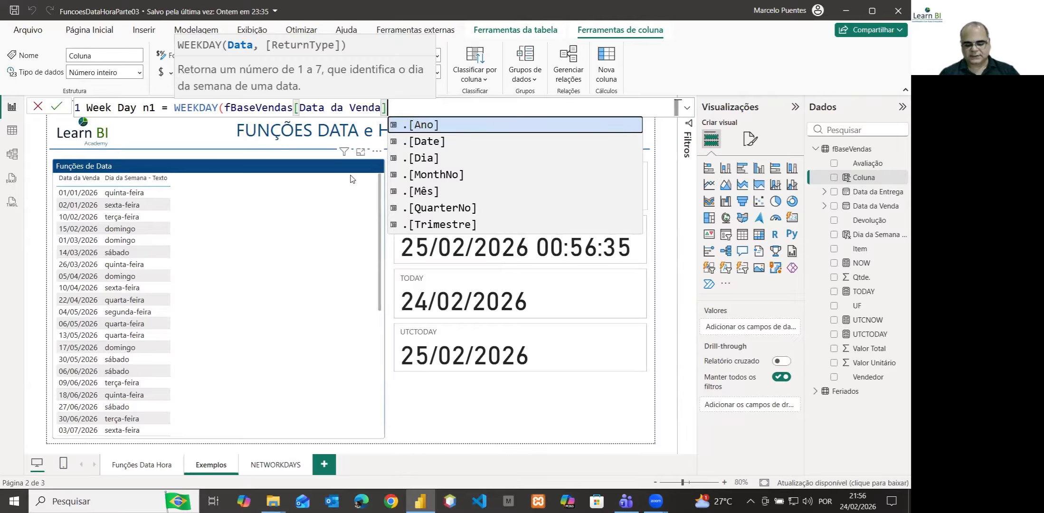
type(",1")
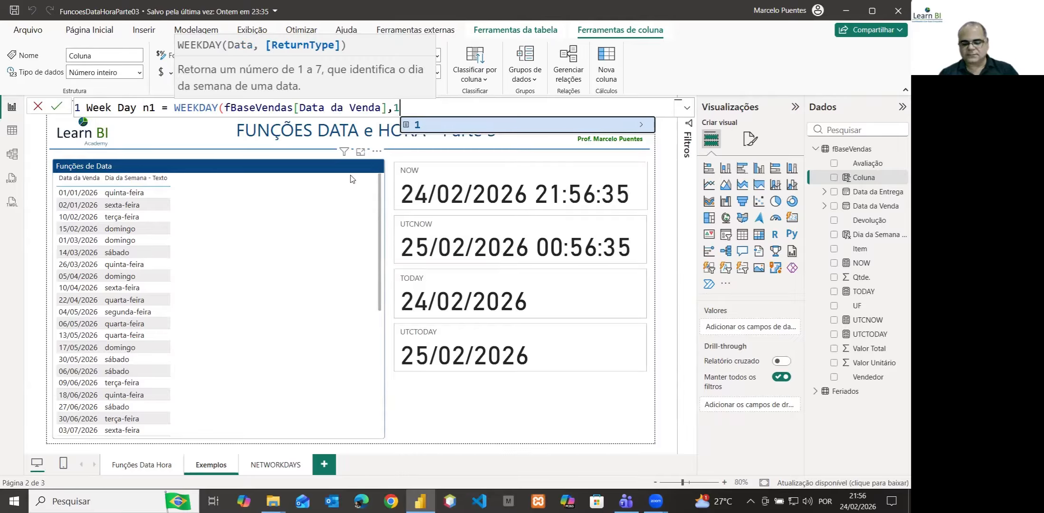
type(")")
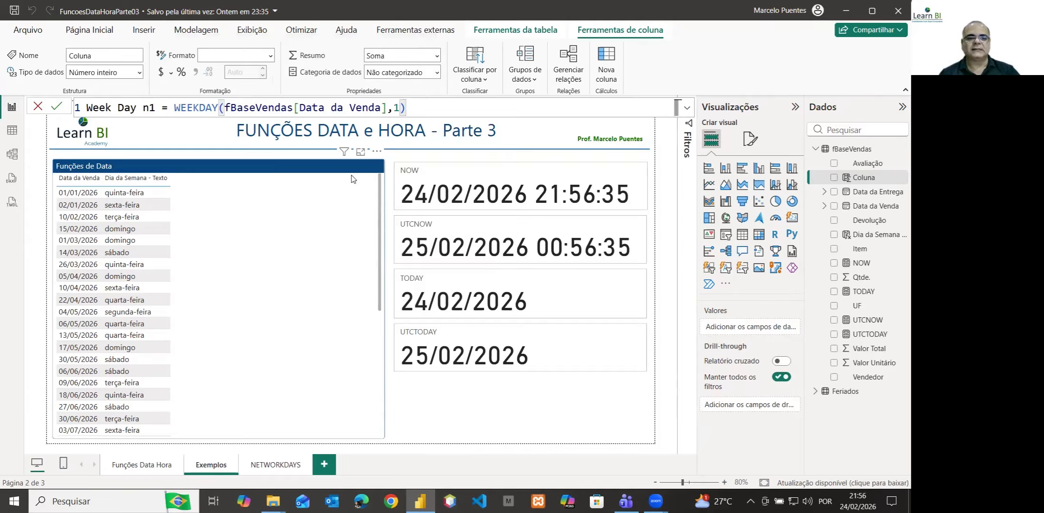
key("Return")
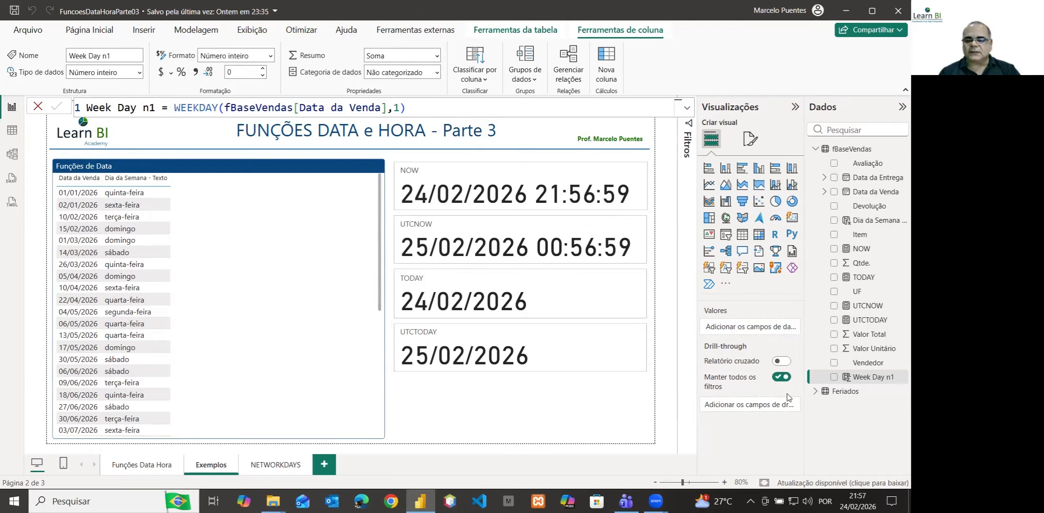
- Add the Week Day n1 column to the Funções de Data table after Dia da Semana - Texto, with its aggregation set to Não resumir
left_click(300, 171)
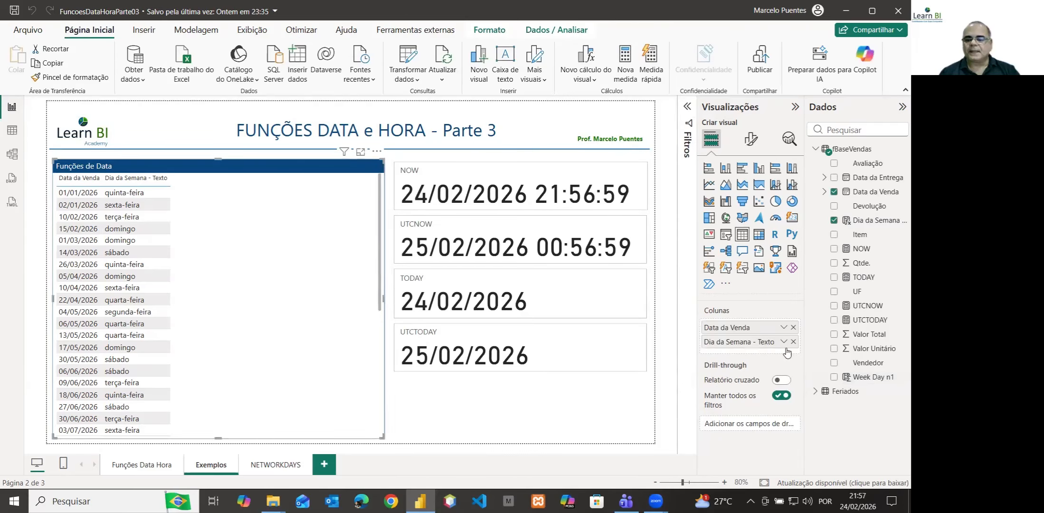
left_click_drag(885, 381, 770, 360)
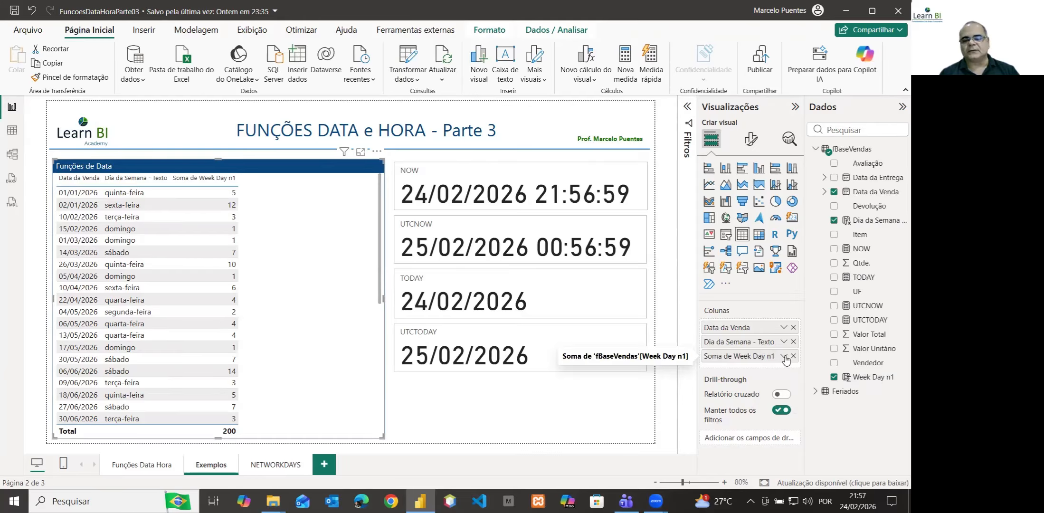
left_click(785, 357)
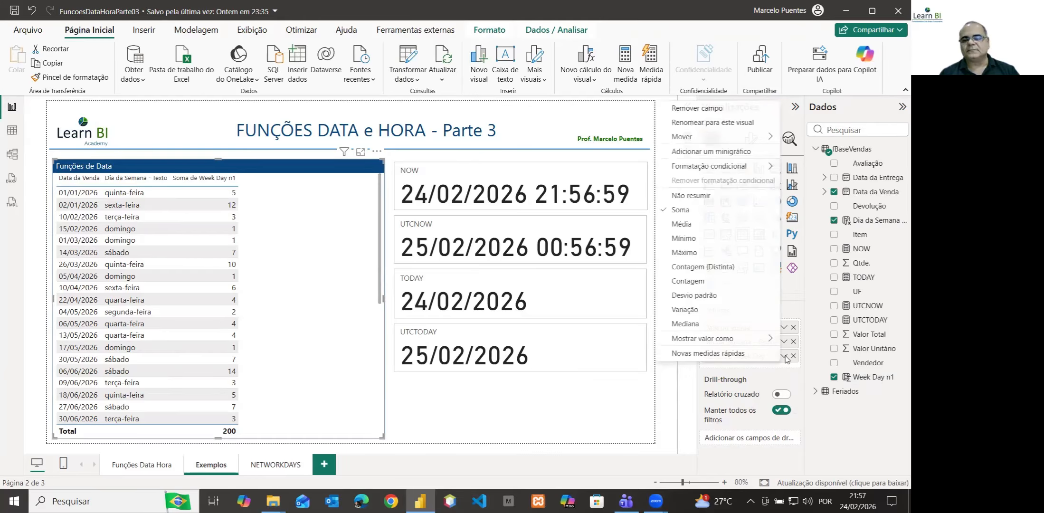
left_click(698, 197)
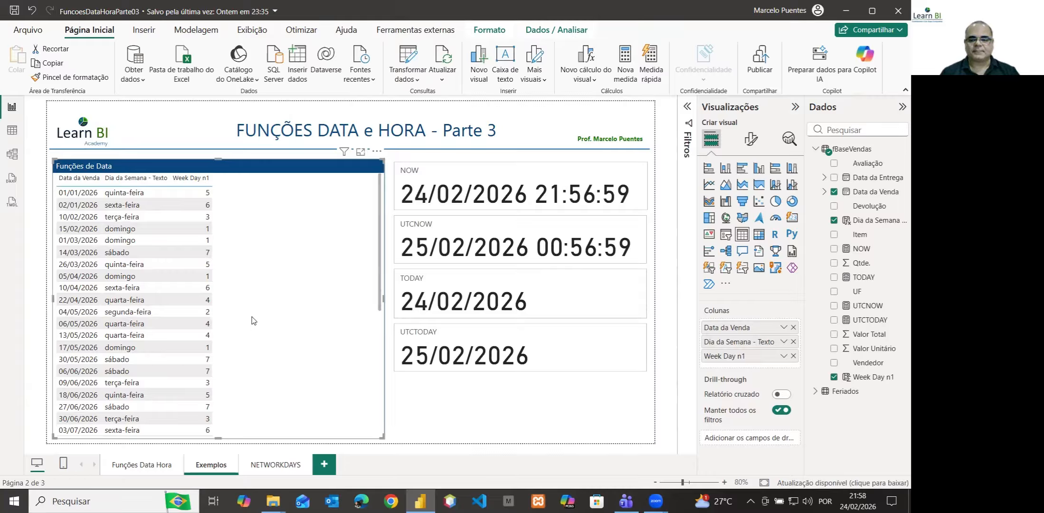
- Start a new calculated column in fBaseVendas named Week Day n2
right_click(855, 151)
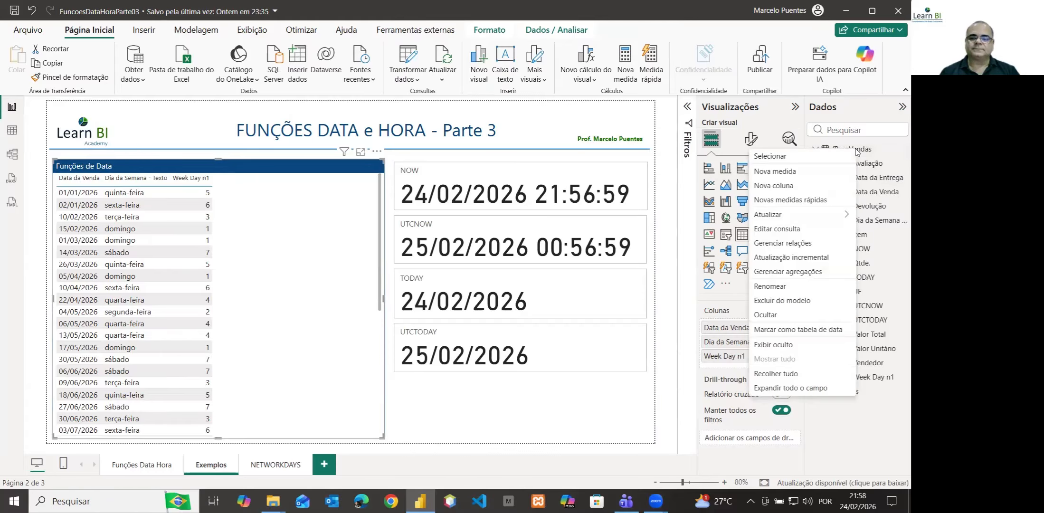
left_click(787, 187)
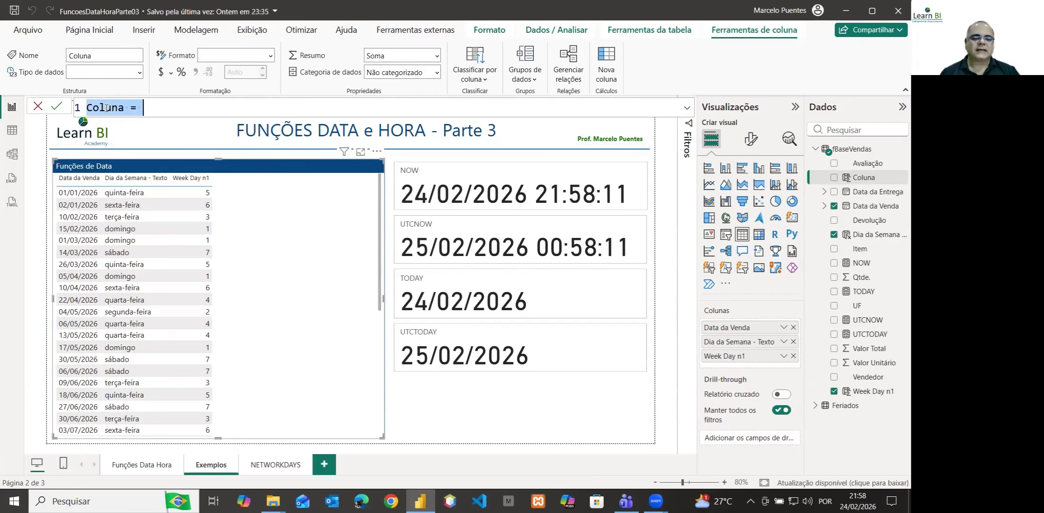
type("Week")
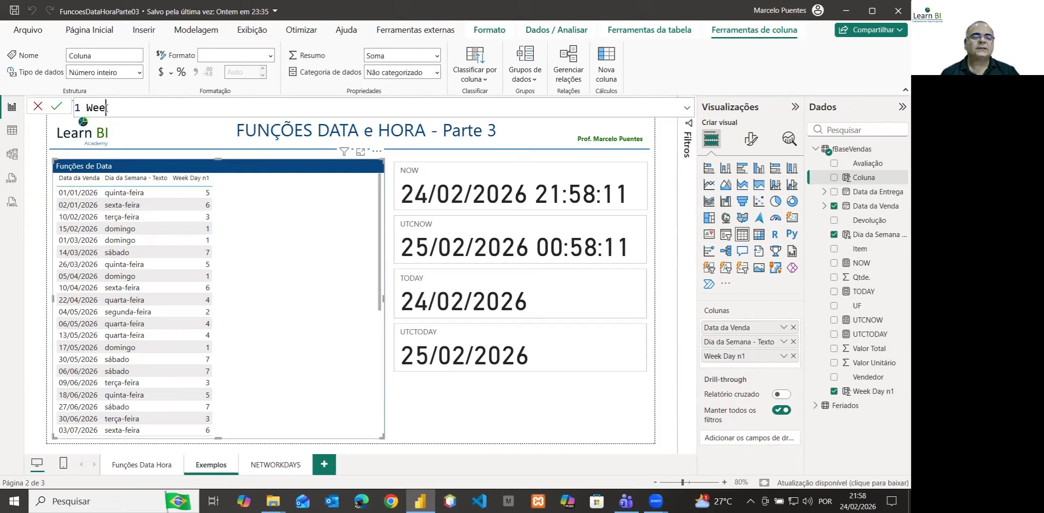
type(" day")
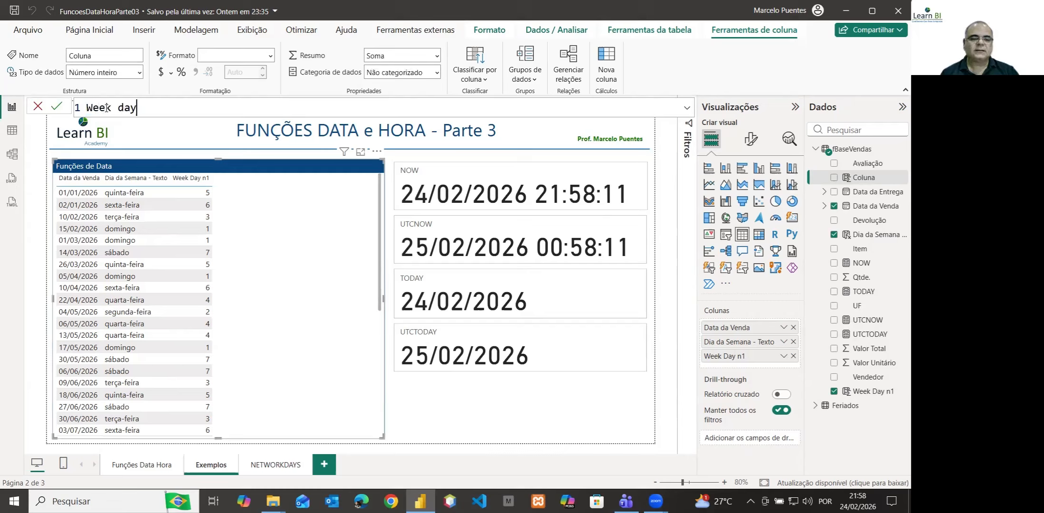
key("BackSpace")
key("BackSpace")
key("BackSpace")
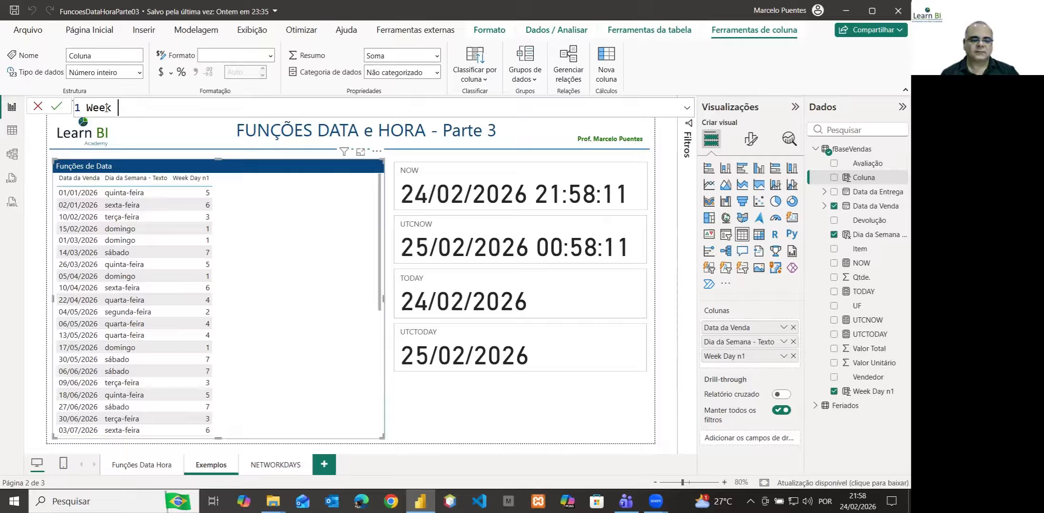
type("Day n2")
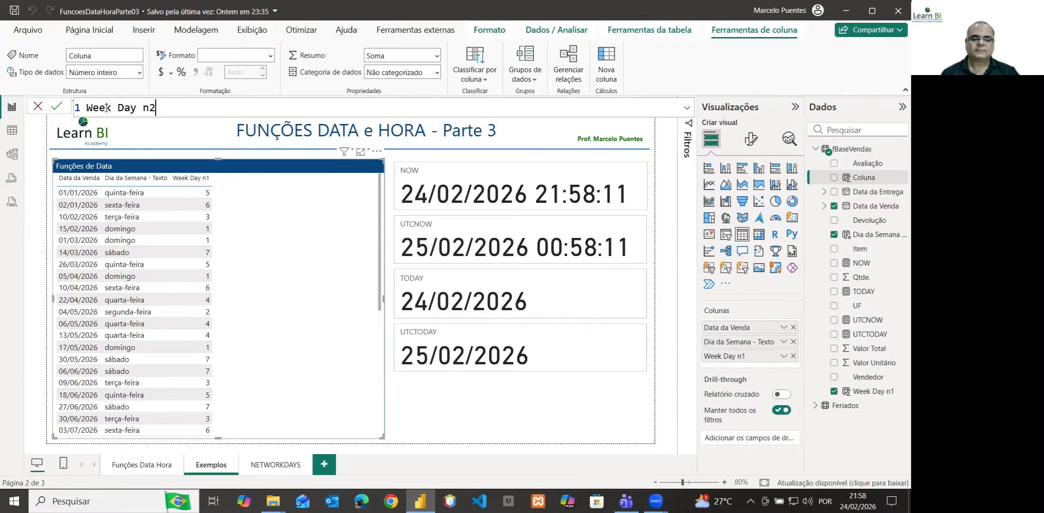
- Define the Week Day n2 column with the formula WEEKDAY(fBaseVendas[Data da Venda],2)
type(" = weh")
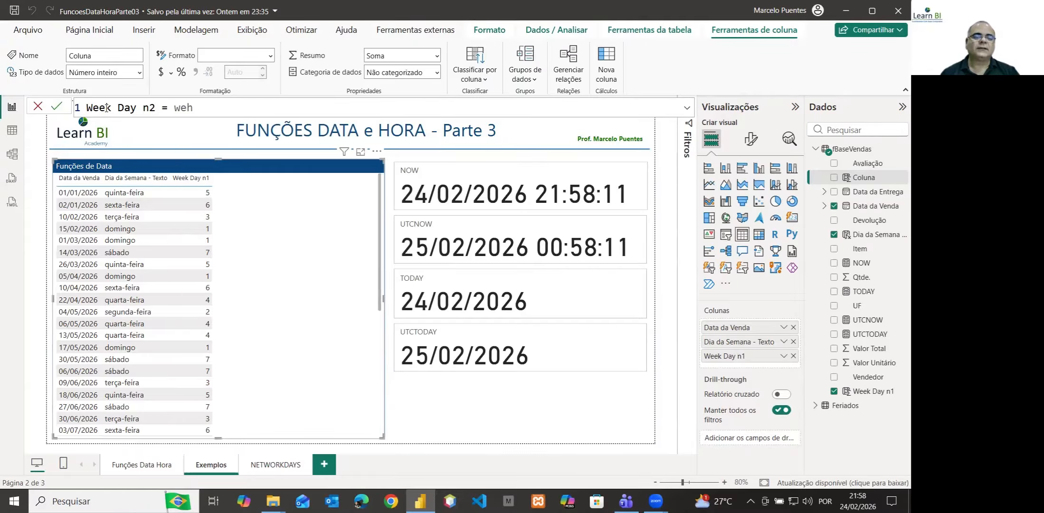
key("BackSpace")
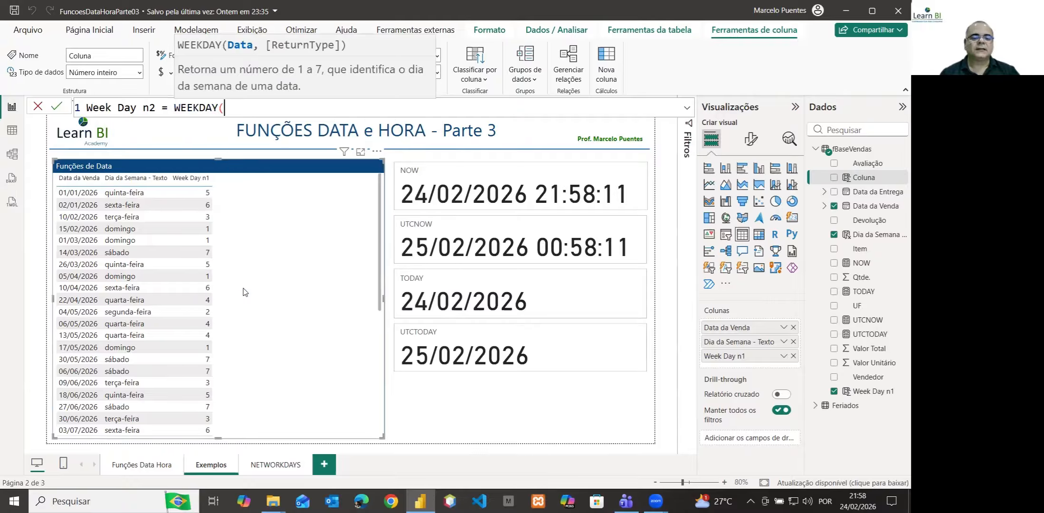
left_click(246, 291)
type("fb")
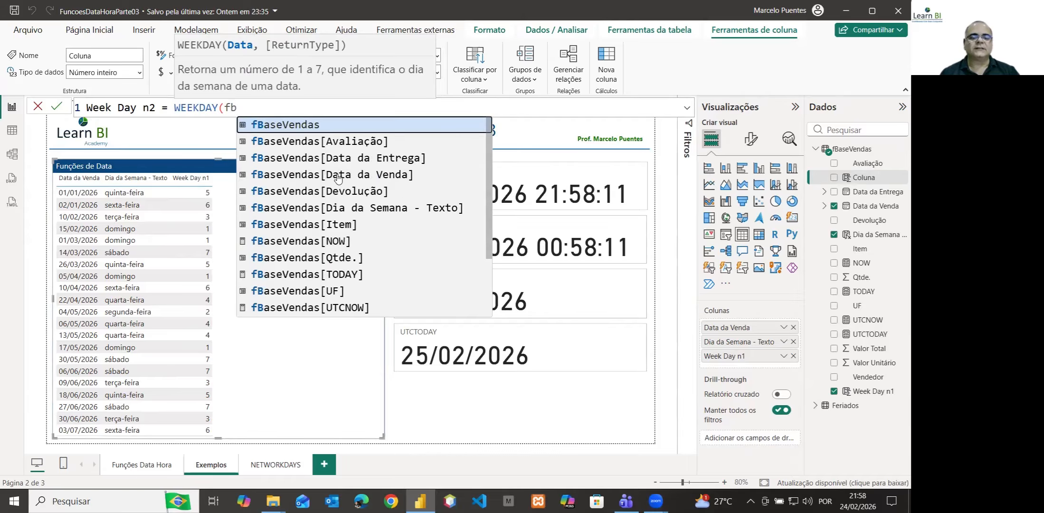
left_click(338, 178)
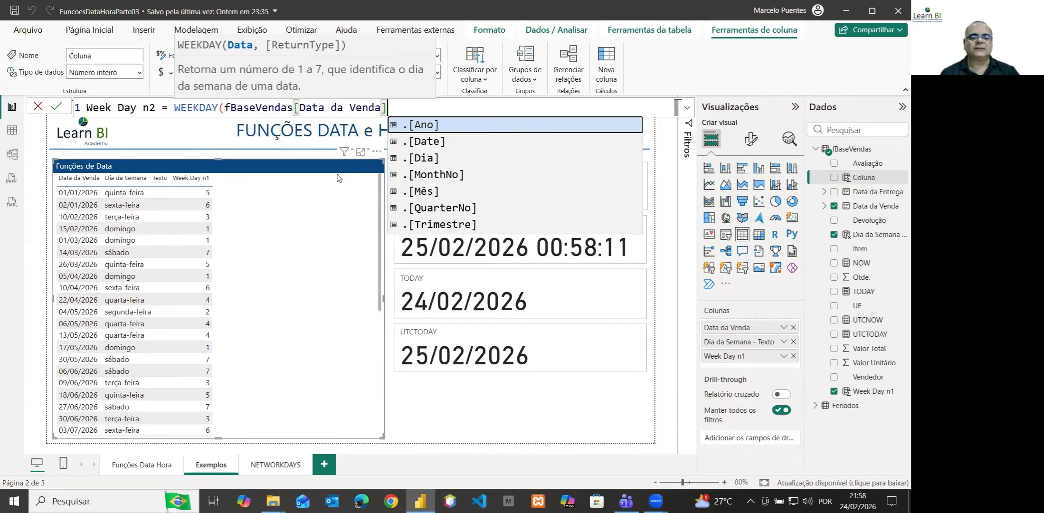
type(",")
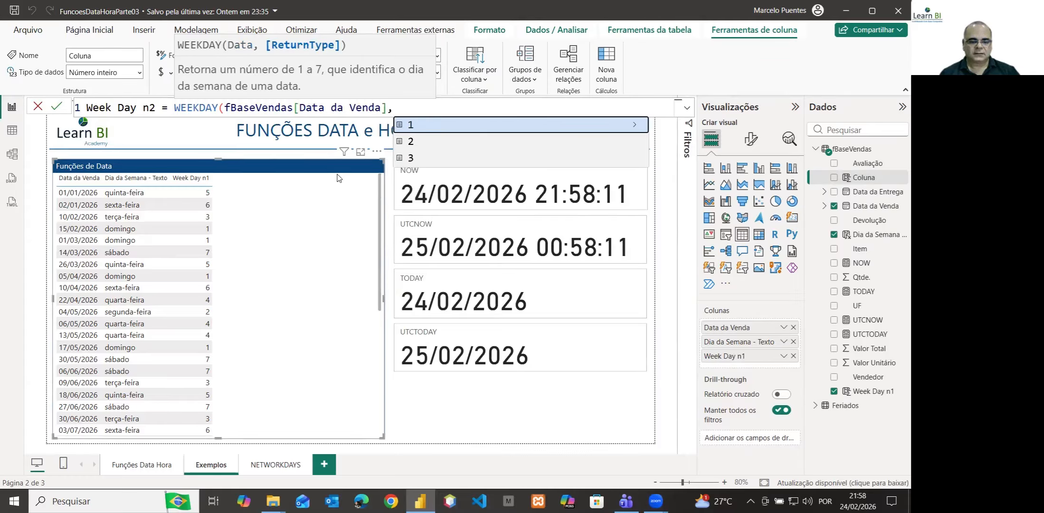
type("2")
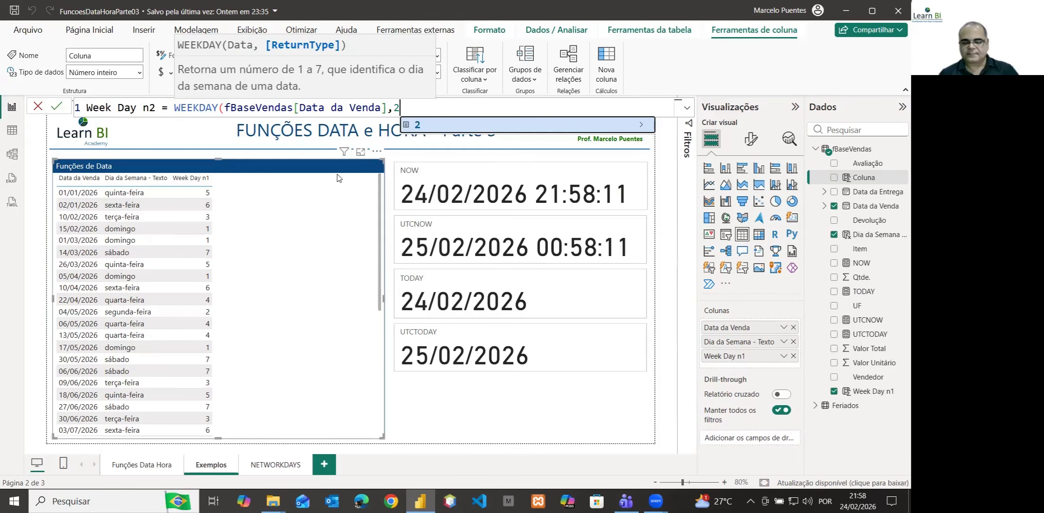
type(")")
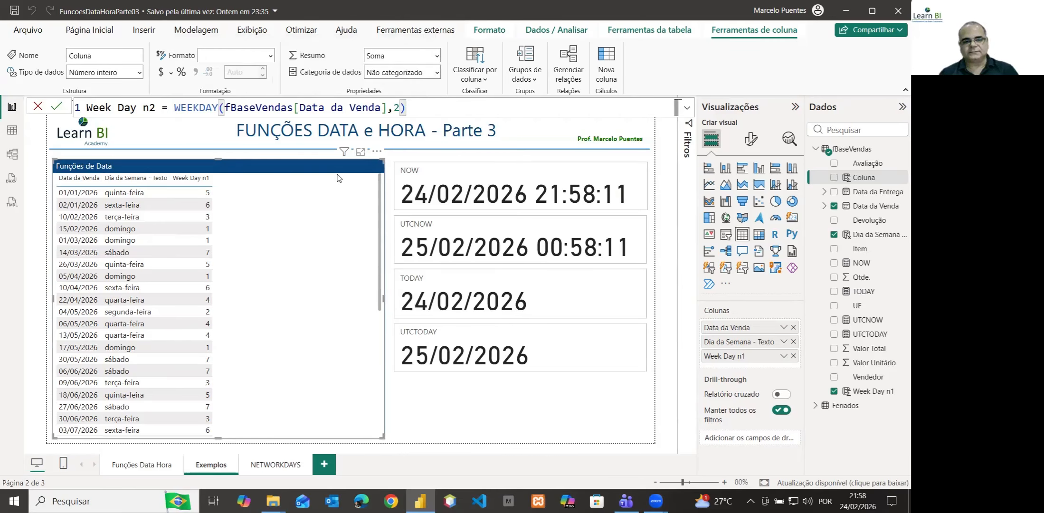
key("Return")
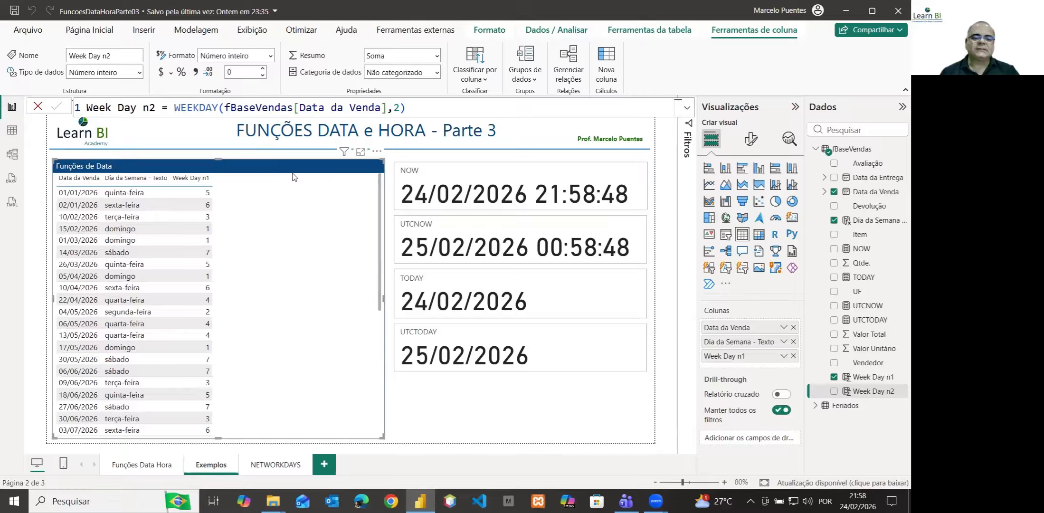
- Add the Week Day n2 column to the Funções de Data table after Week Day n1, with its aggregation set to Não resumir
left_click_drag(874, 394, 766, 363)
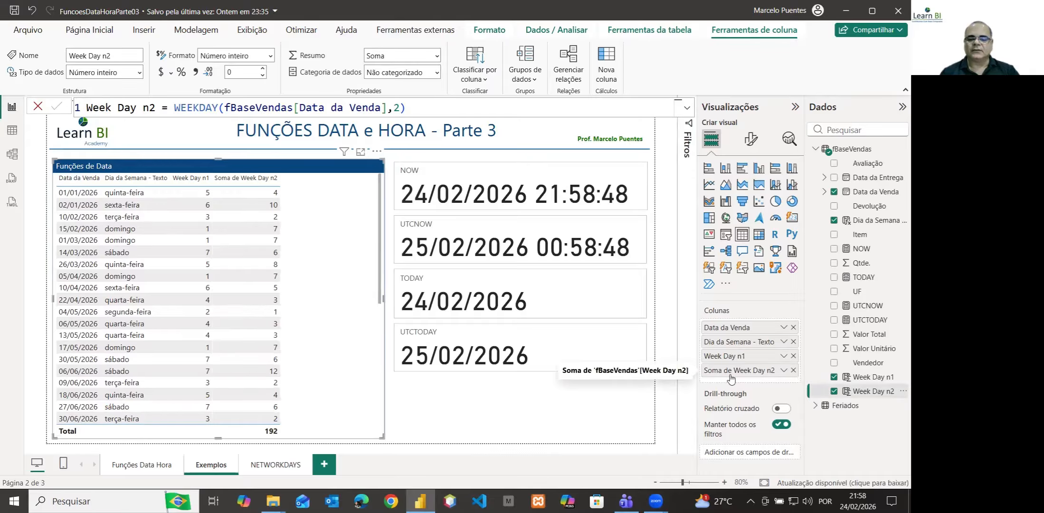
left_click(784, 370)
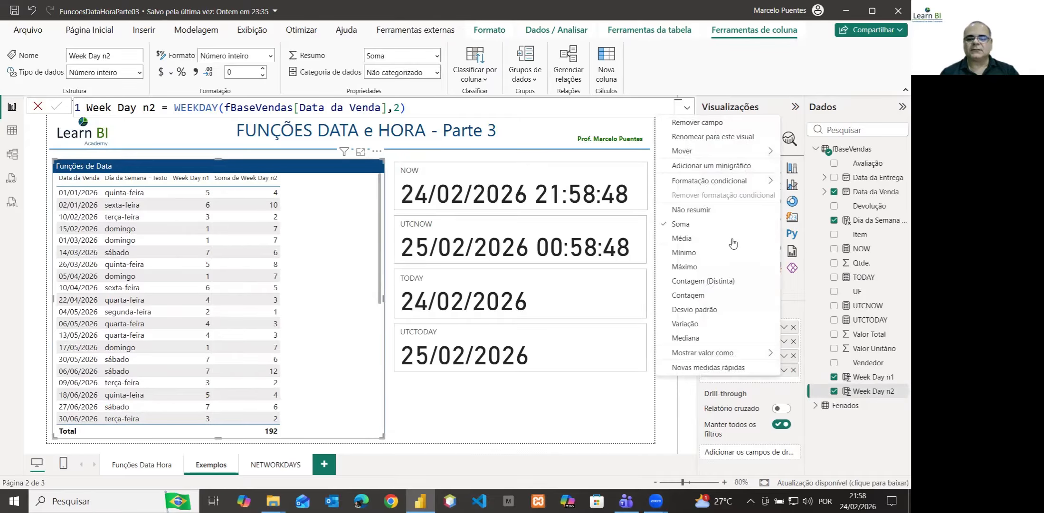
left_click(697, 211)
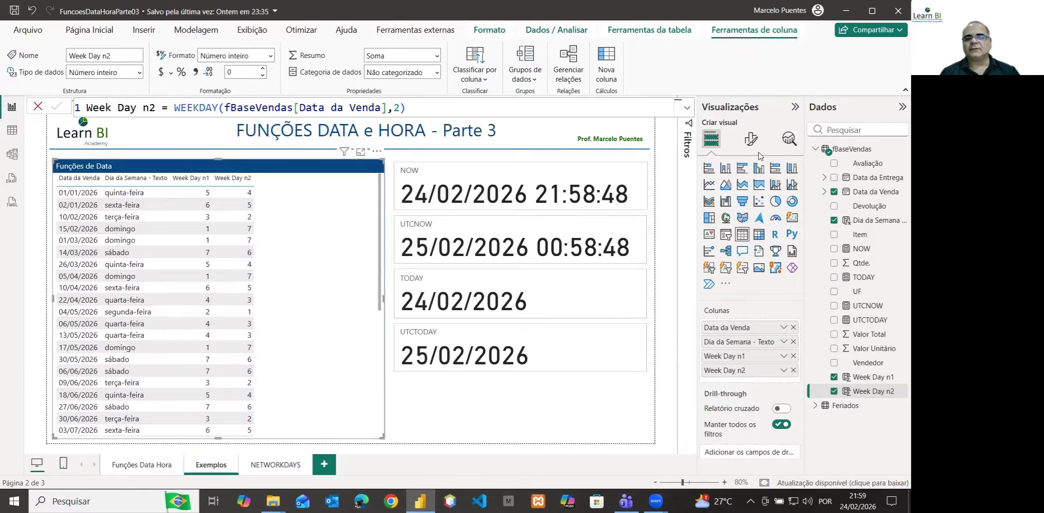
- Start a new calculated column in fBaseVendas named Week Day n3
right_click(847, 150)
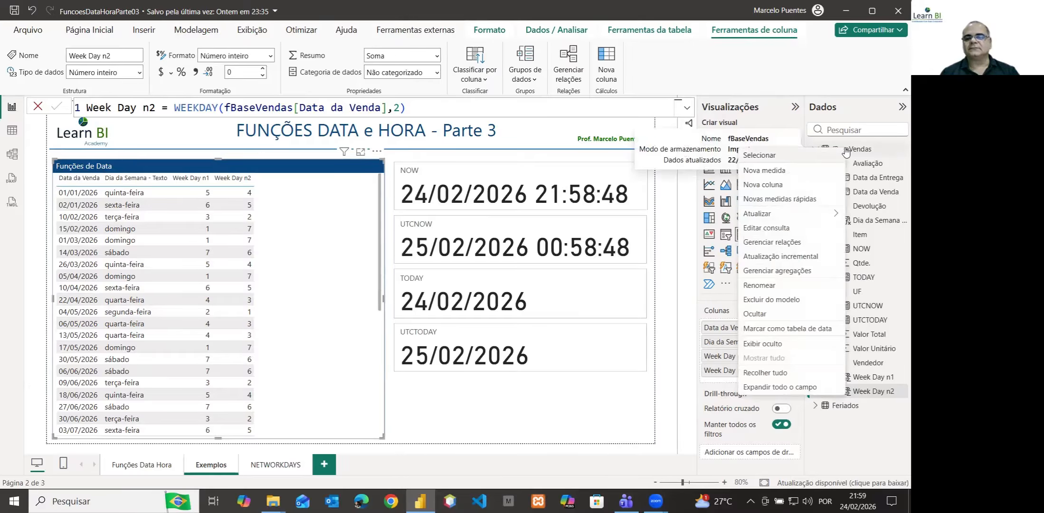
left_click(764, 188)
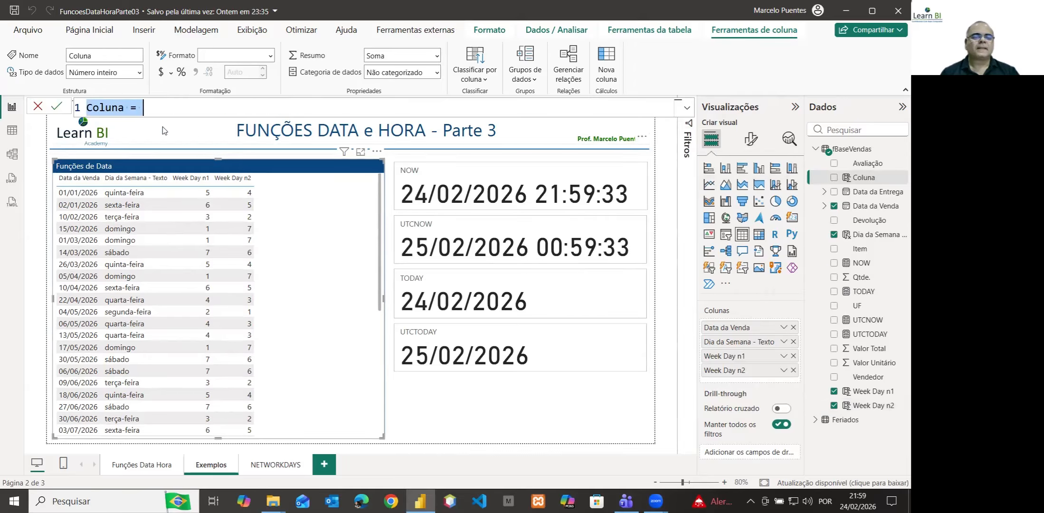
double_click(105, 107)
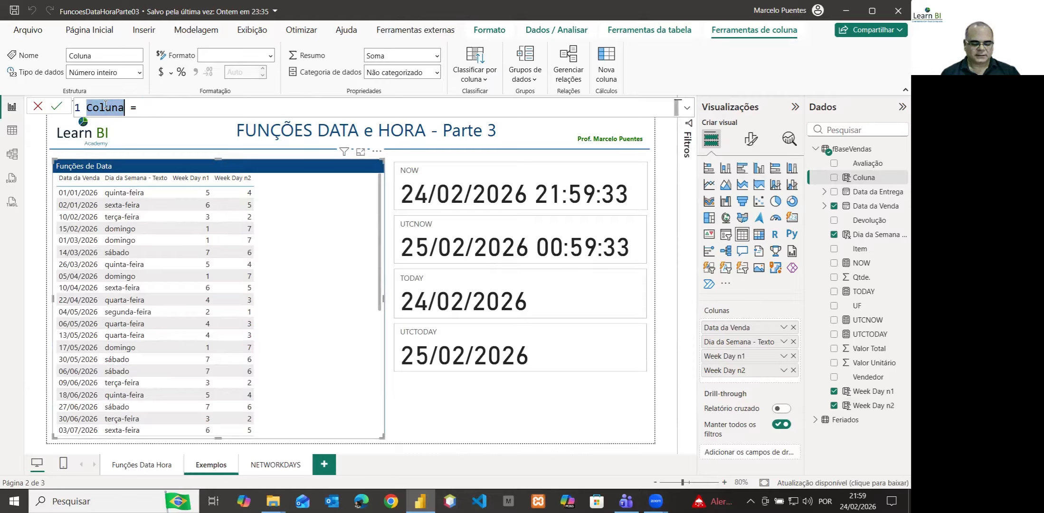
type("Week ")
type("Day ")
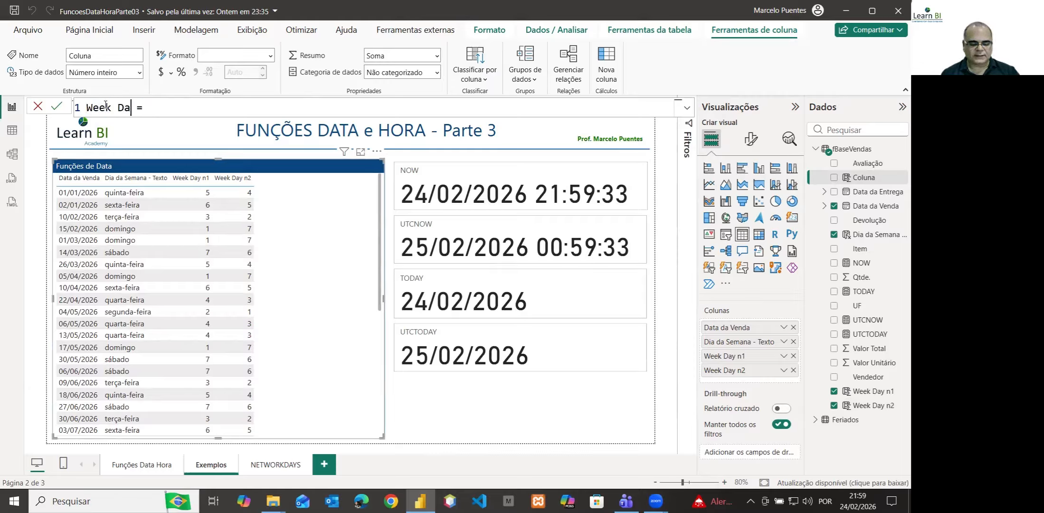
type("n3")
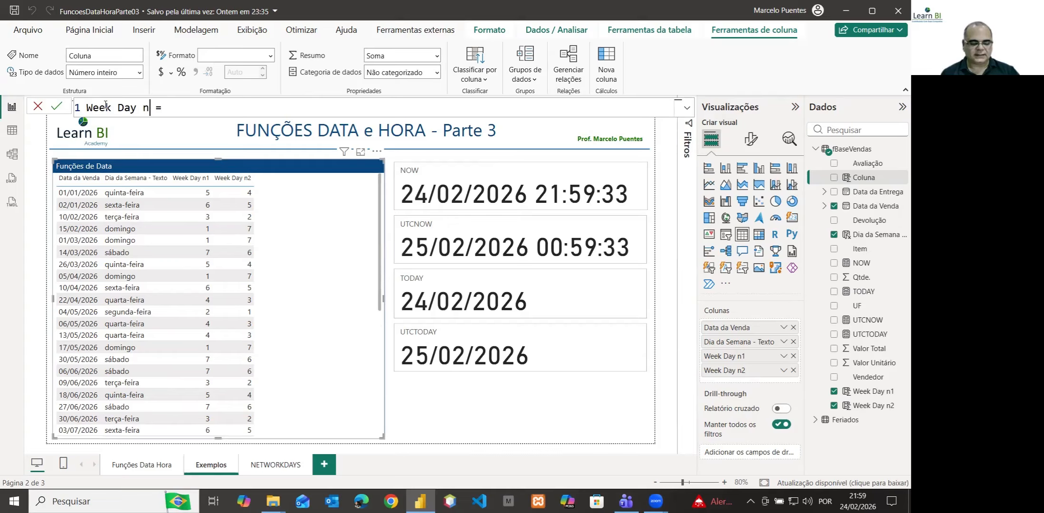
- Define the Week Day n3 column with the formula WEEKDAY(fBaseVendas[Data da Venda],3)
key("End")
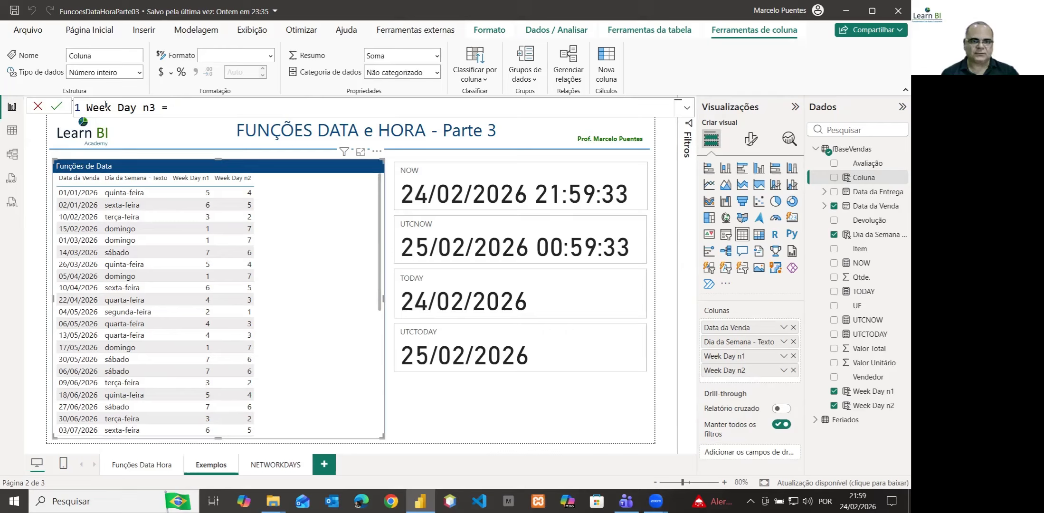
type("we")
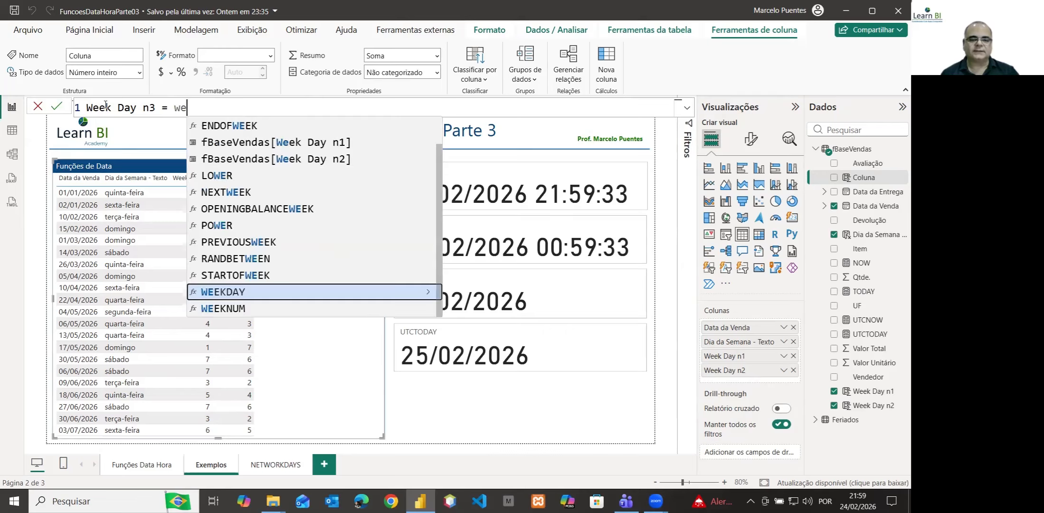
left_click(226, 292)
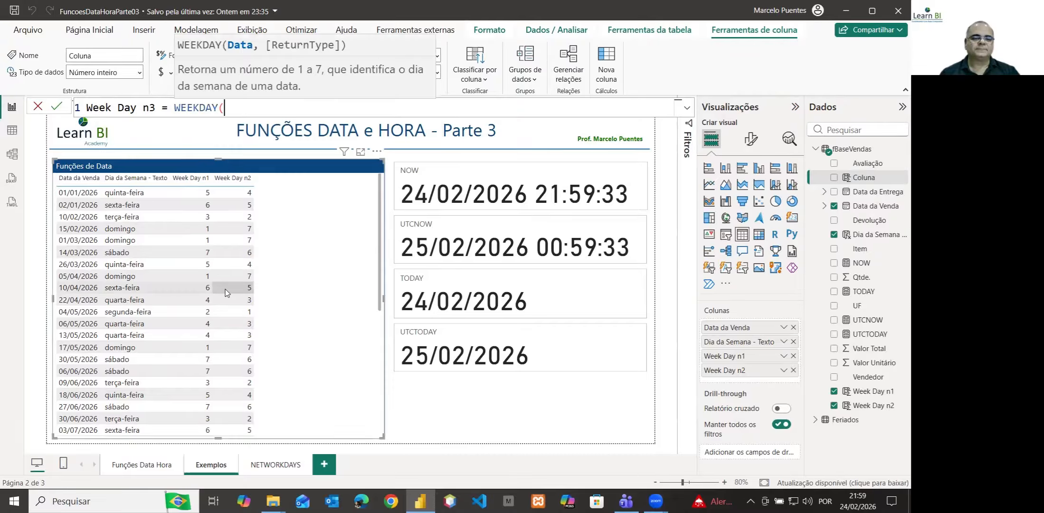
type("fb")
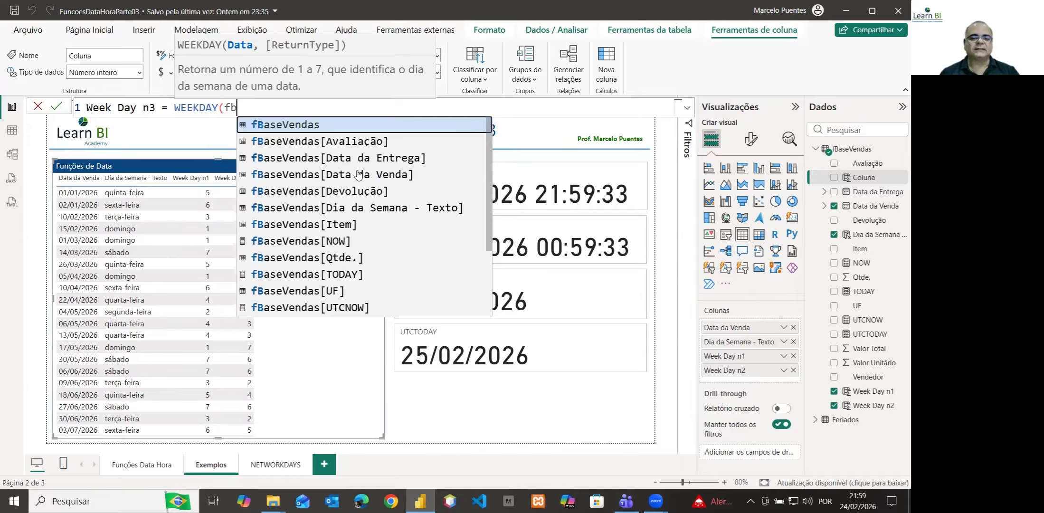
left_click(359, 176)
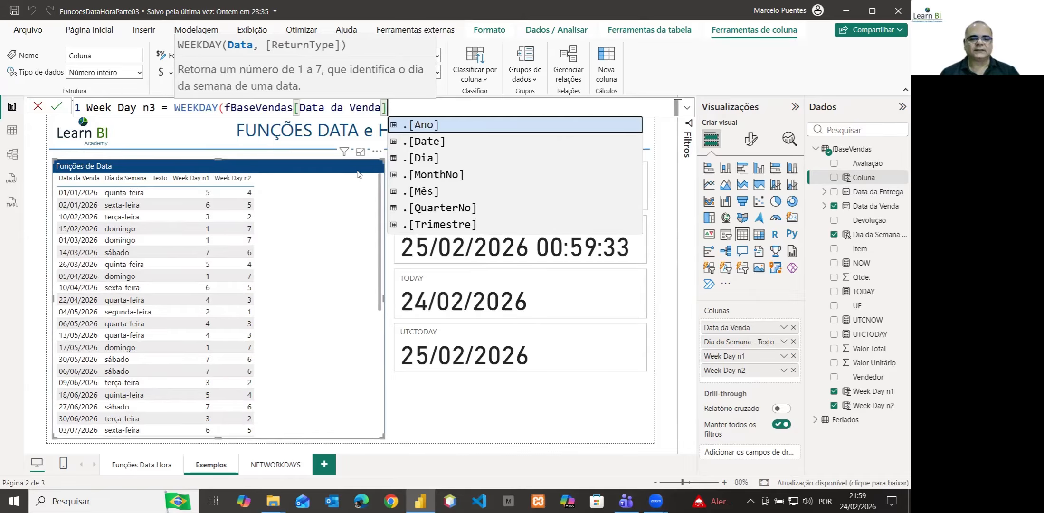
type("],")
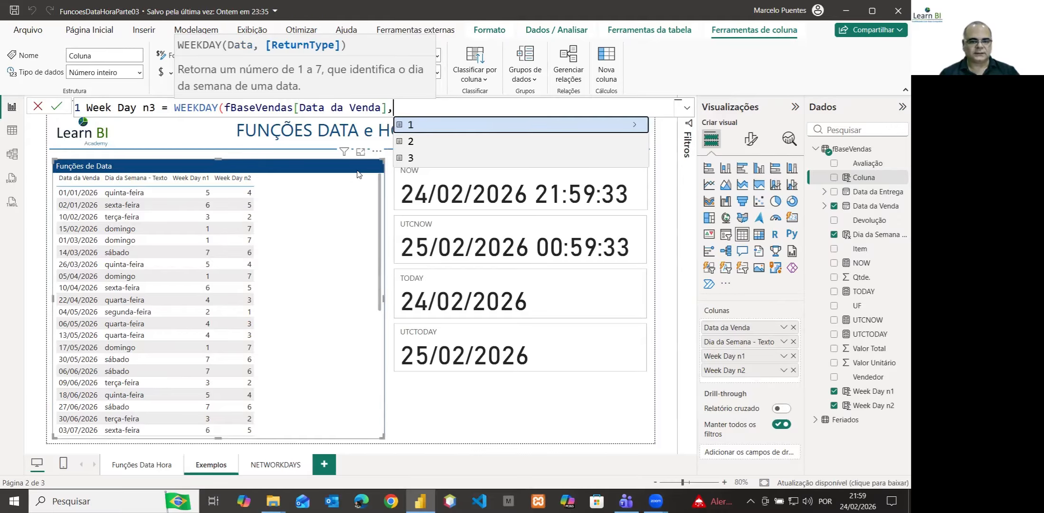
type("3")
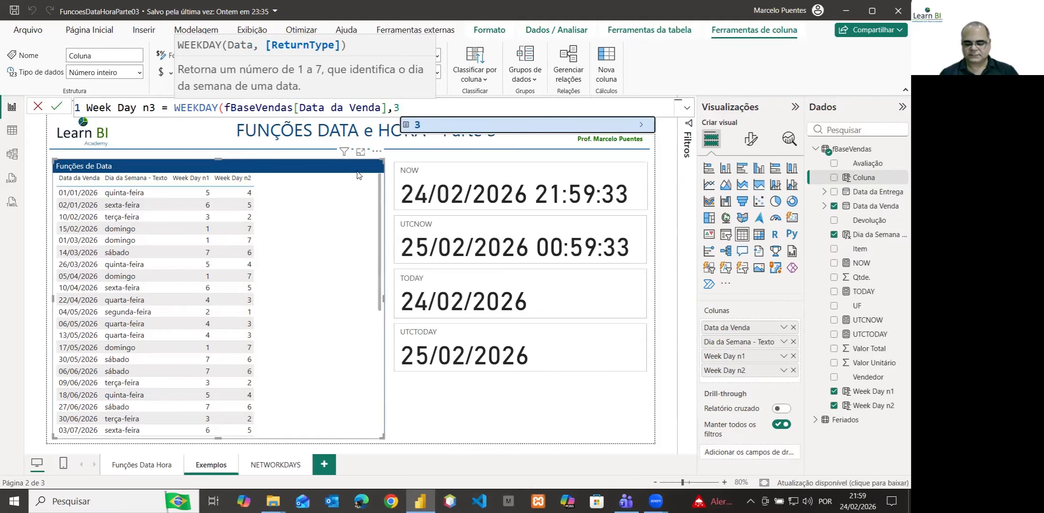
type(")")
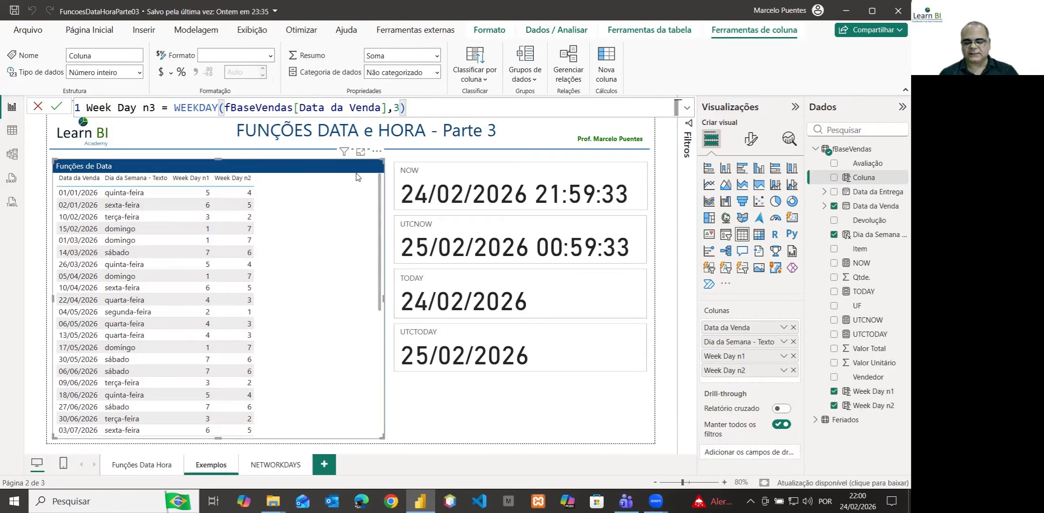
key("Return")
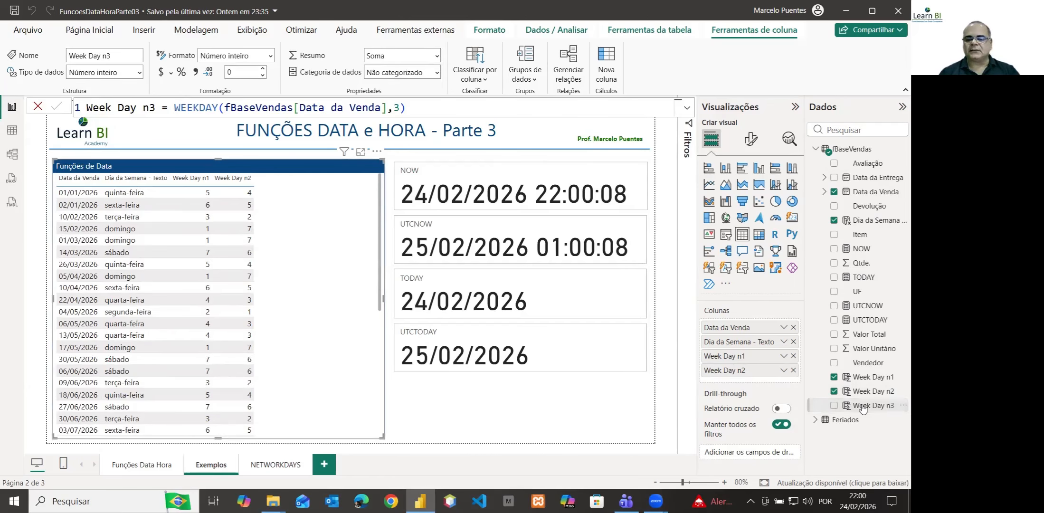
- Add the Week Day n3 column to the Funções de Data table after Week Day n2, with its aggregation set to Não resumir
left_click_drag(860, 406, 730, 385)
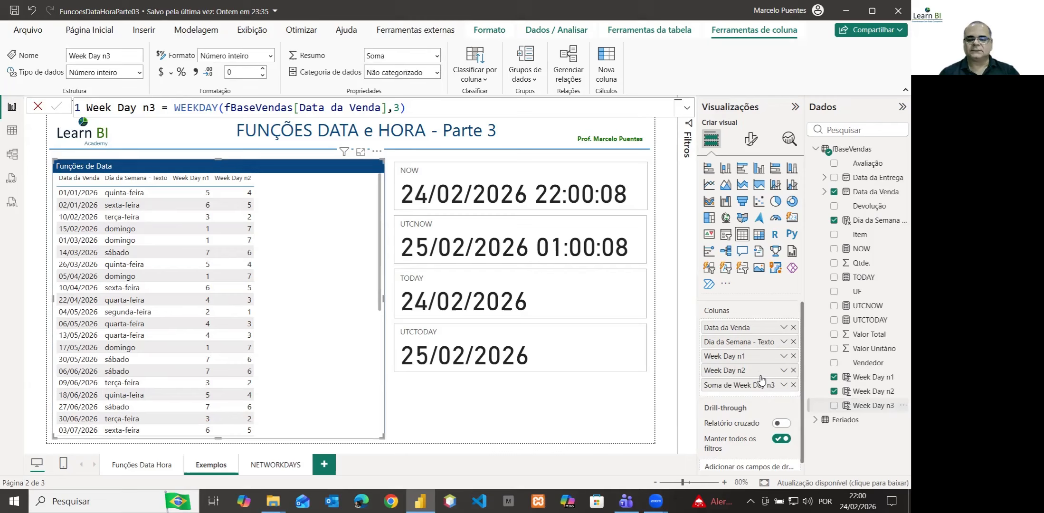
left_click(784, 385)
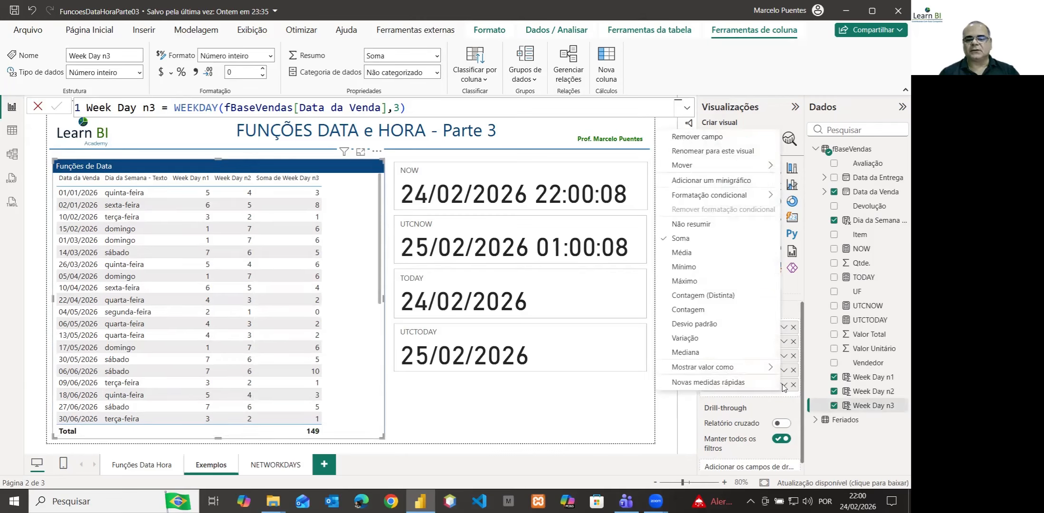
left_click(707, 224)
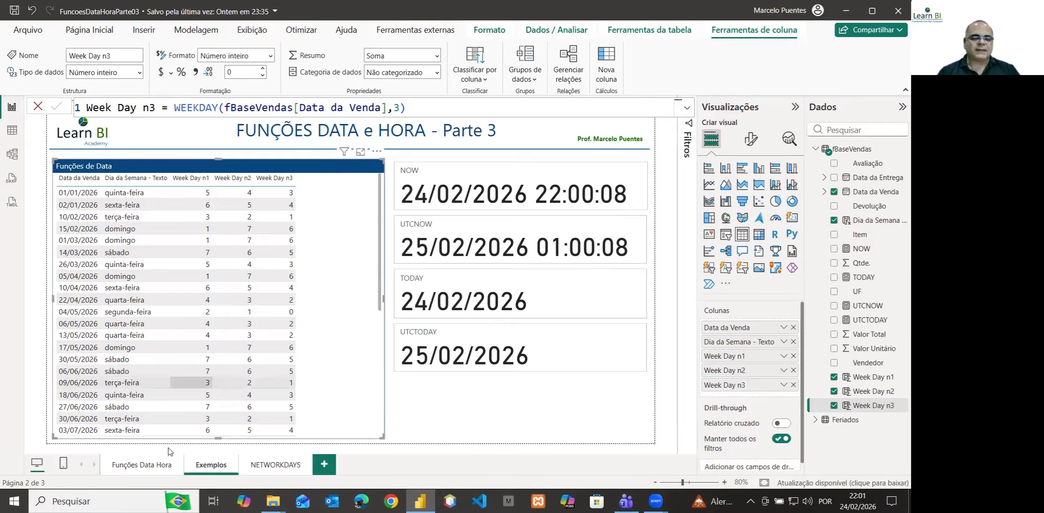
- Review the WEEKNUM description on the Funções Data Hora page, and start a calculated column in fBaseVendas named Week Num
left_click(153, 468)
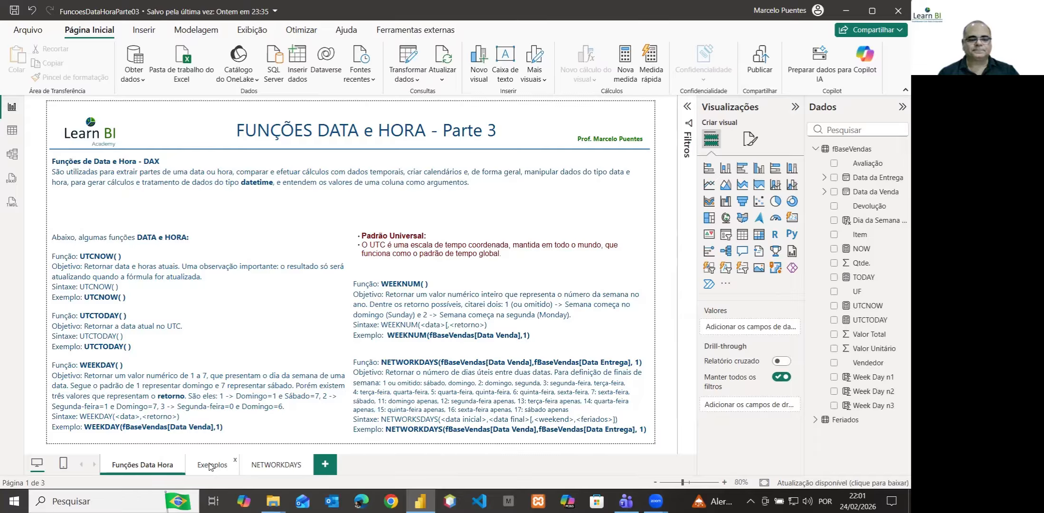
left_click(211, 466)
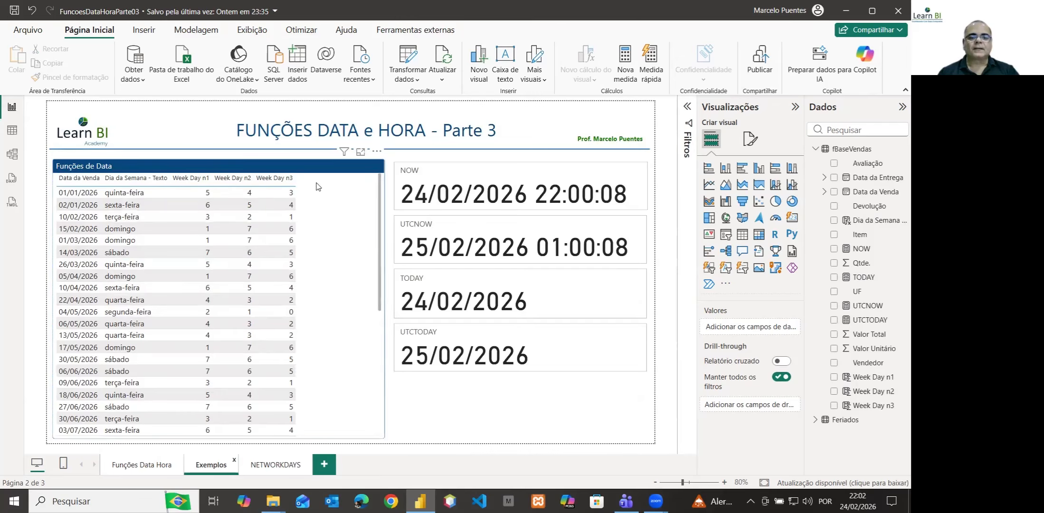
right_click(847, 150)
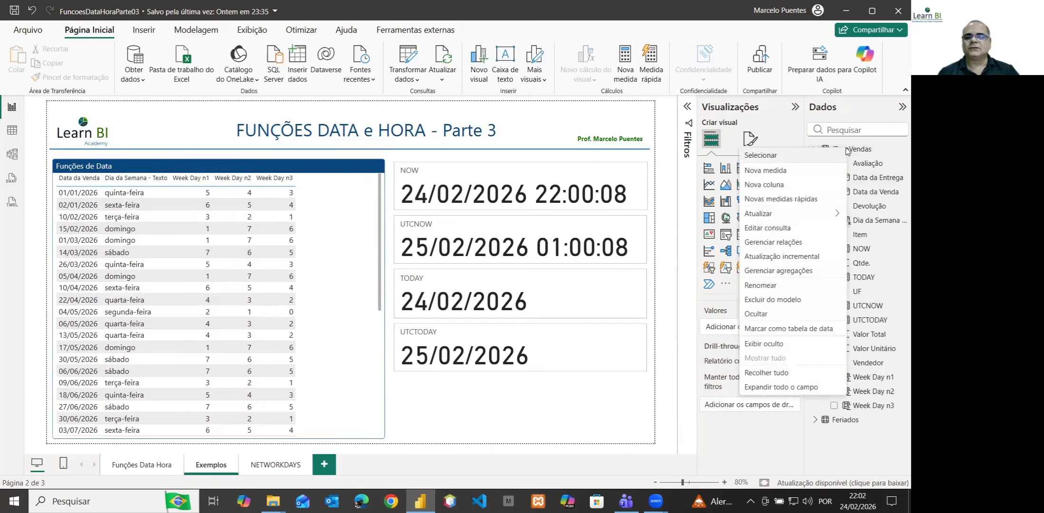
key("Escape")
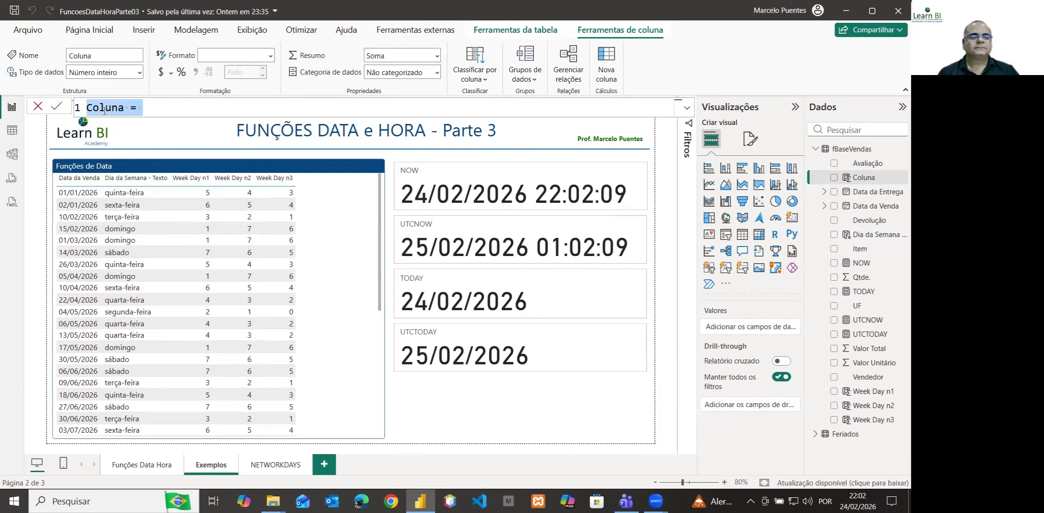
double_click(105, 109)
type("Week")
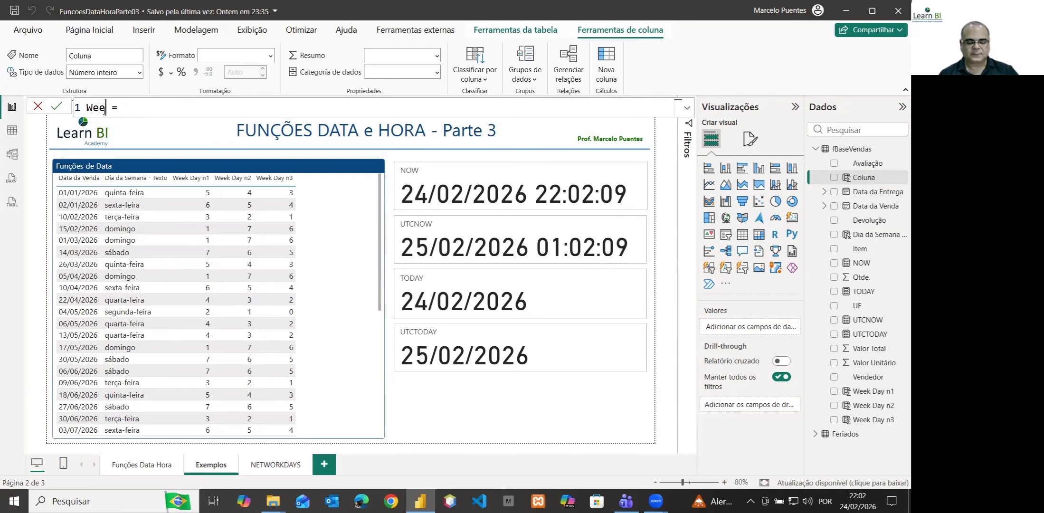
type(" Num")
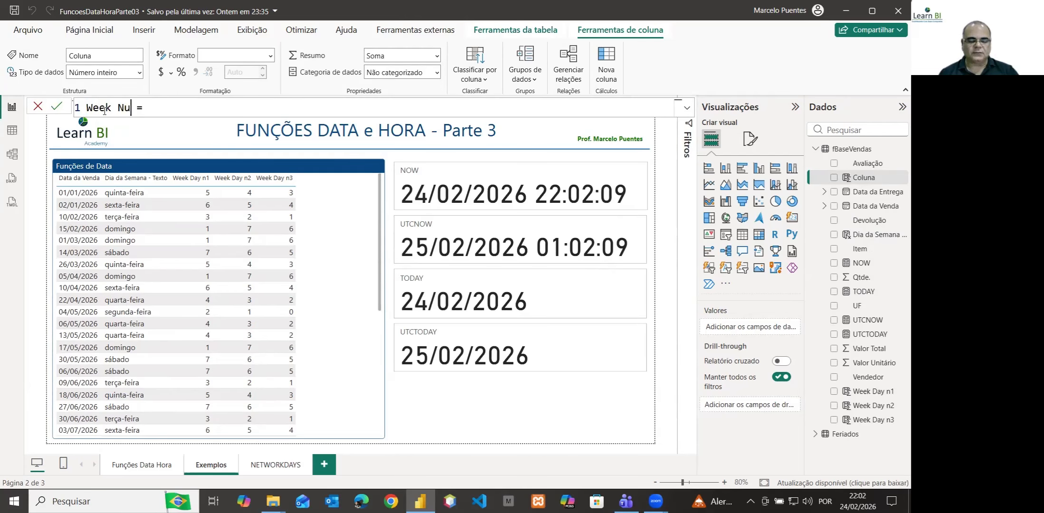
- Define the Week Num column with the formula WEEKNUM(fBaseVendas[Data da Venda],1)
type(" = we")
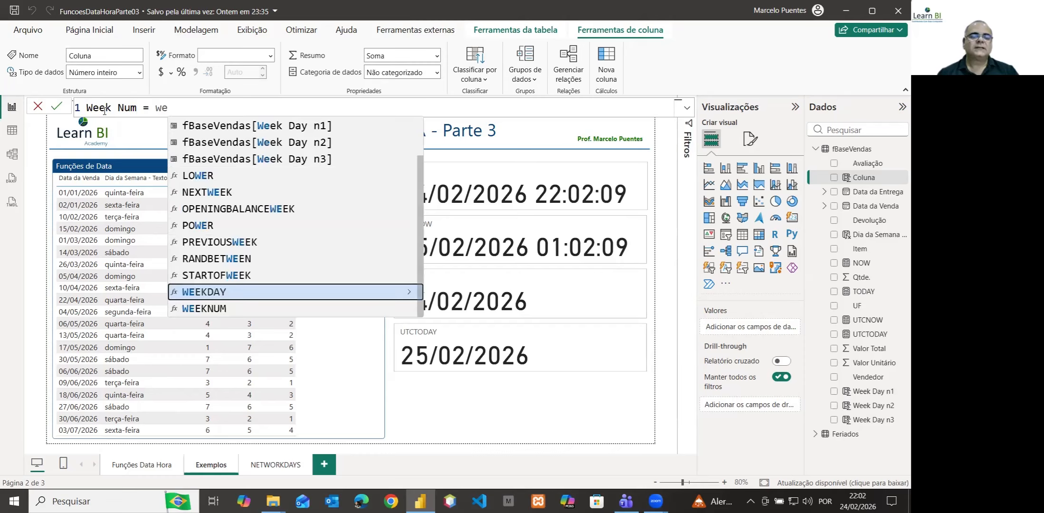
left_click(199, 309)
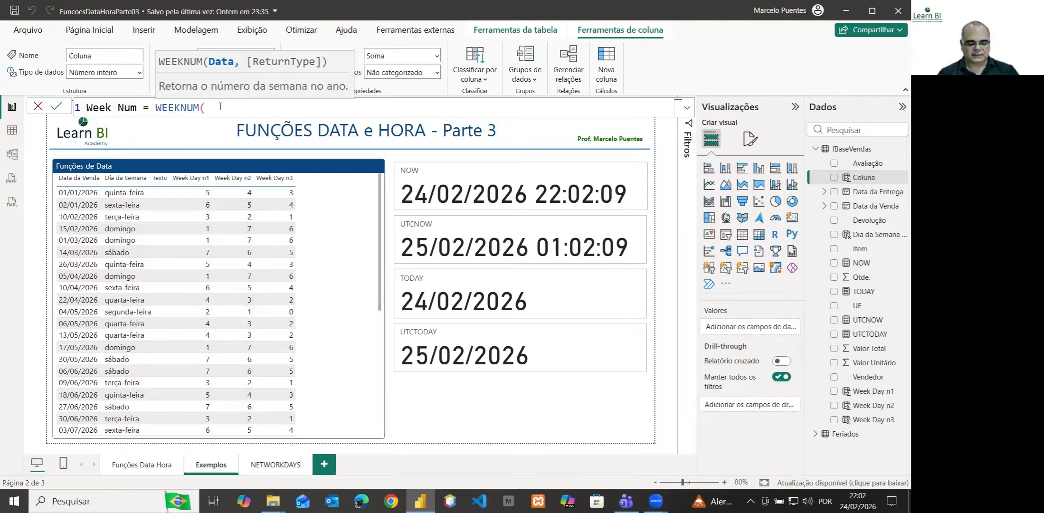
type("fb")
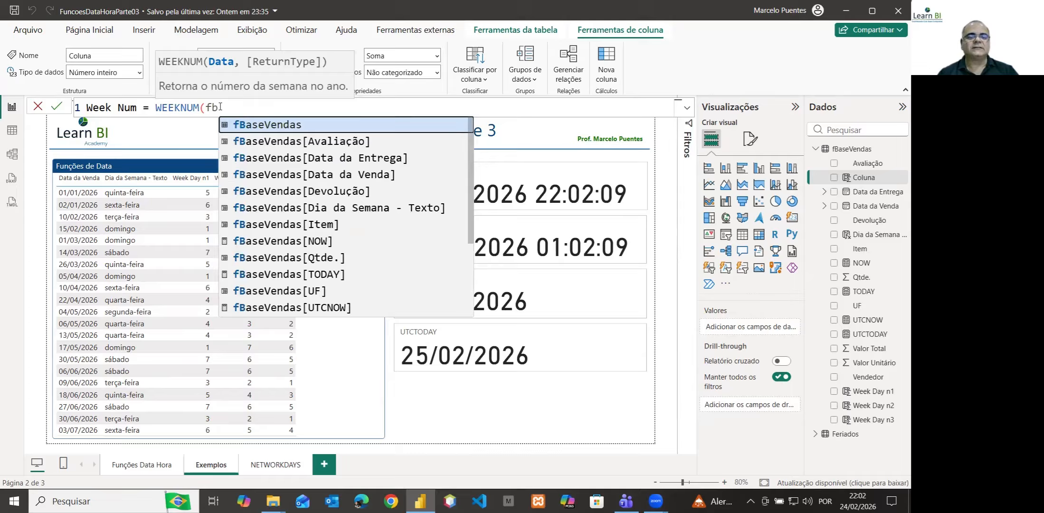
left_click(295, 175)
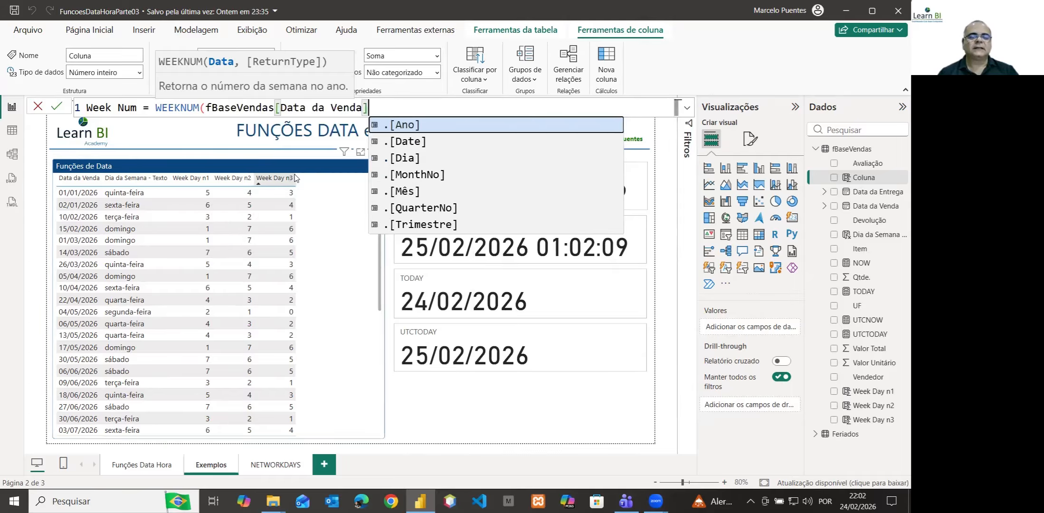
type(",")
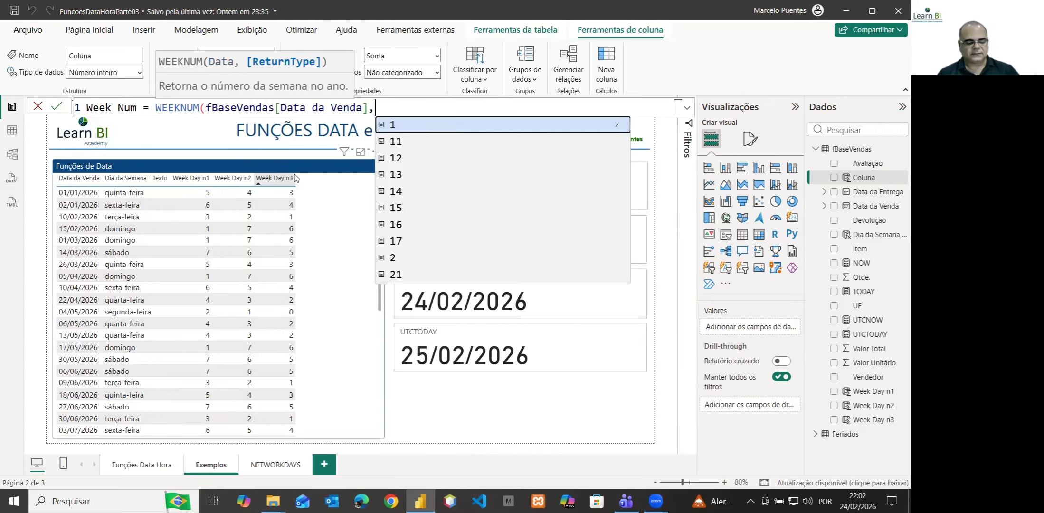
type("1")
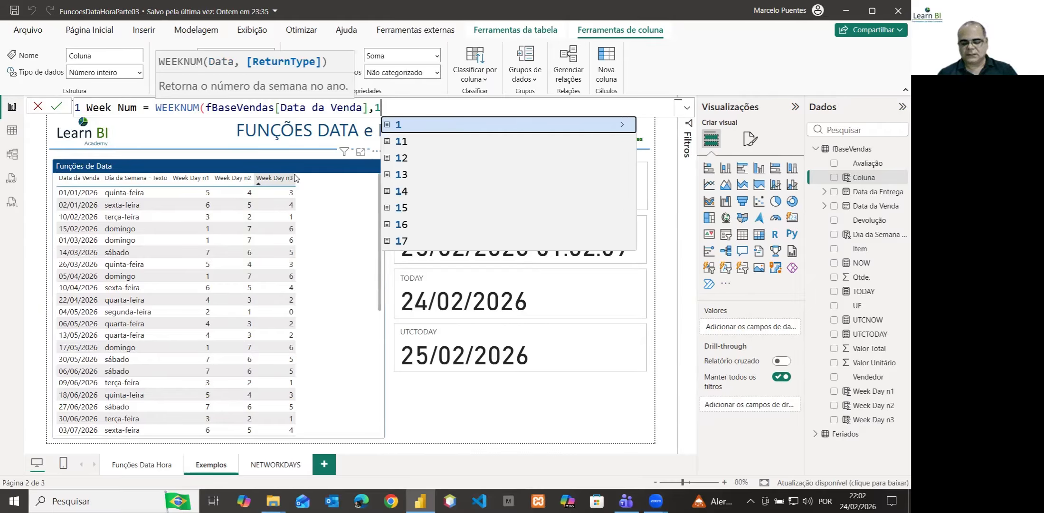
type(")")
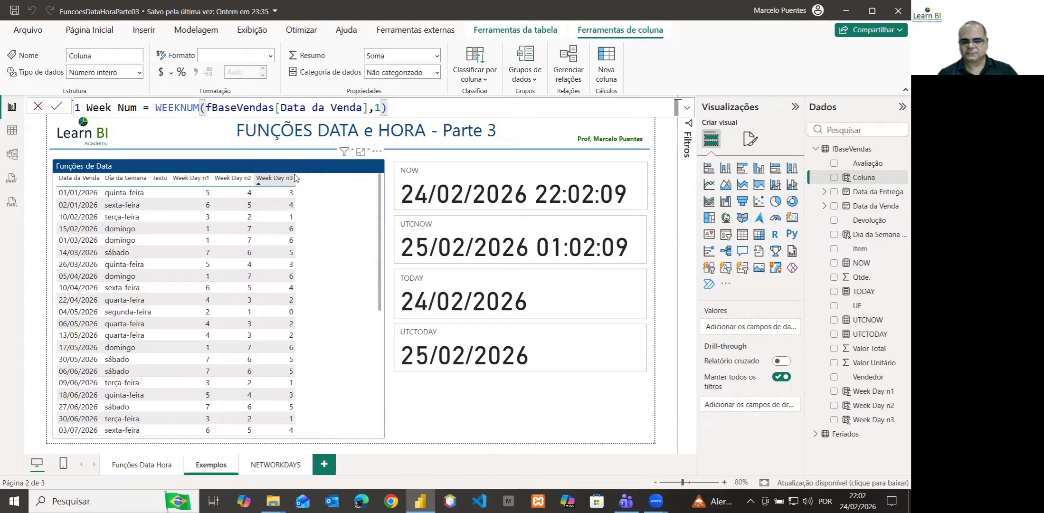
key("Return")
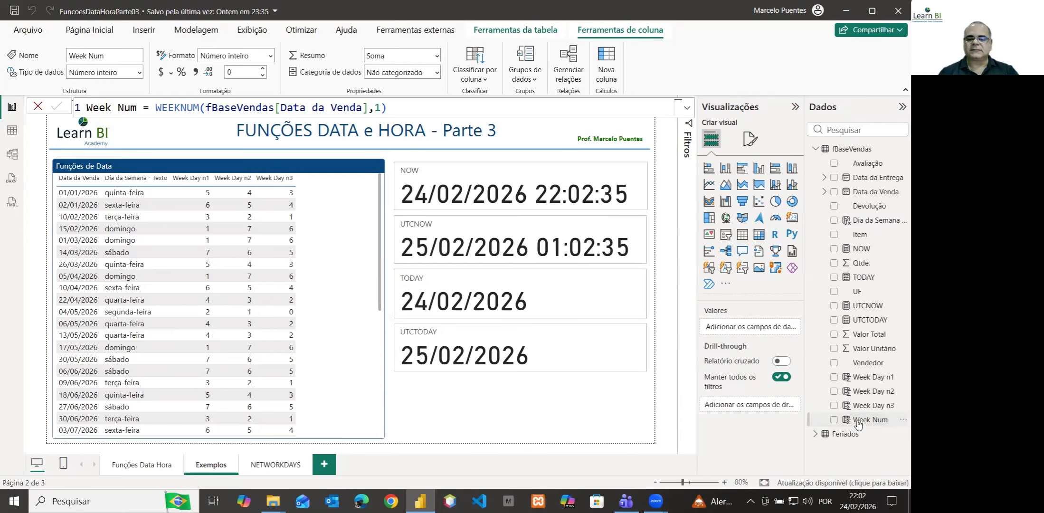
- Add the Week Num column to the Funções de Data table after Week Day n3, with its aggregation set to Não resumir
left_click(300, 168)
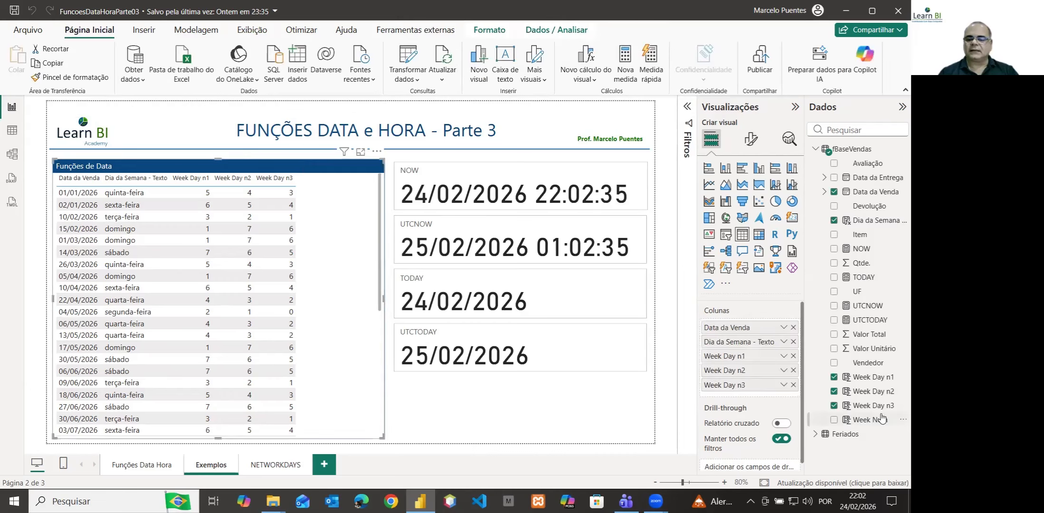
left_click_drag(864, 423, 764, 395)
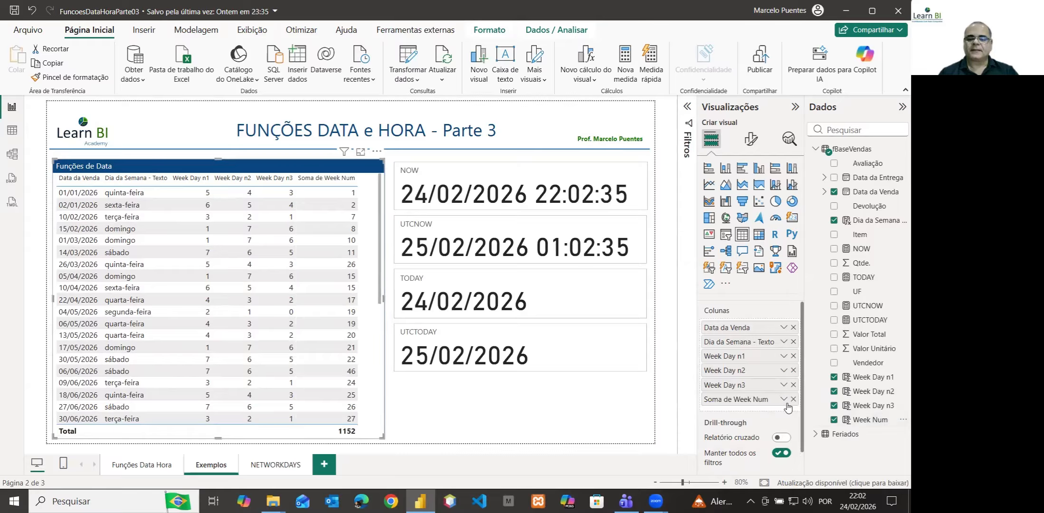
left_click(784, 399)
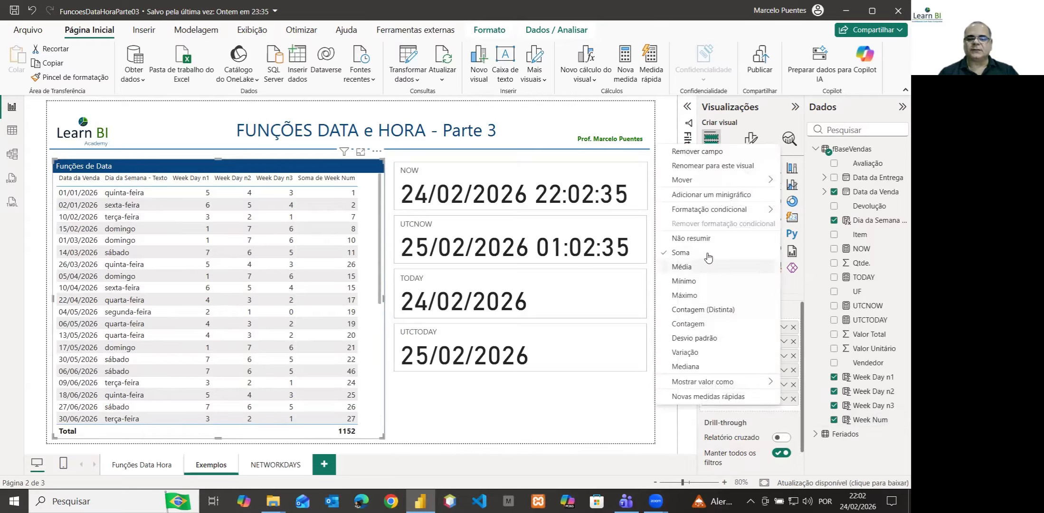
left_click(703, 234)
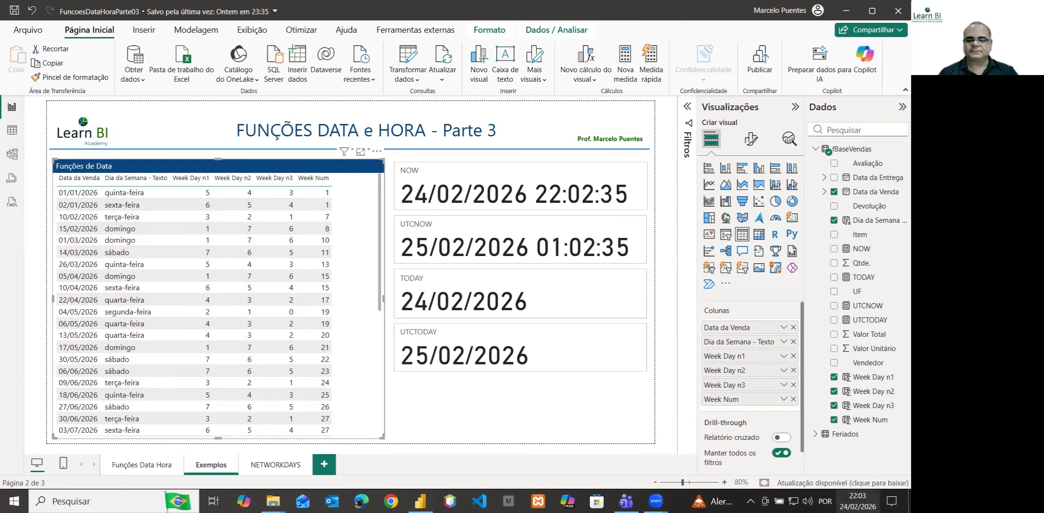
- Check the table's Week Num values against the system calendar for January to March 2026 and review the remaining rows
left_click(857, 502)
left_click(891, 99)
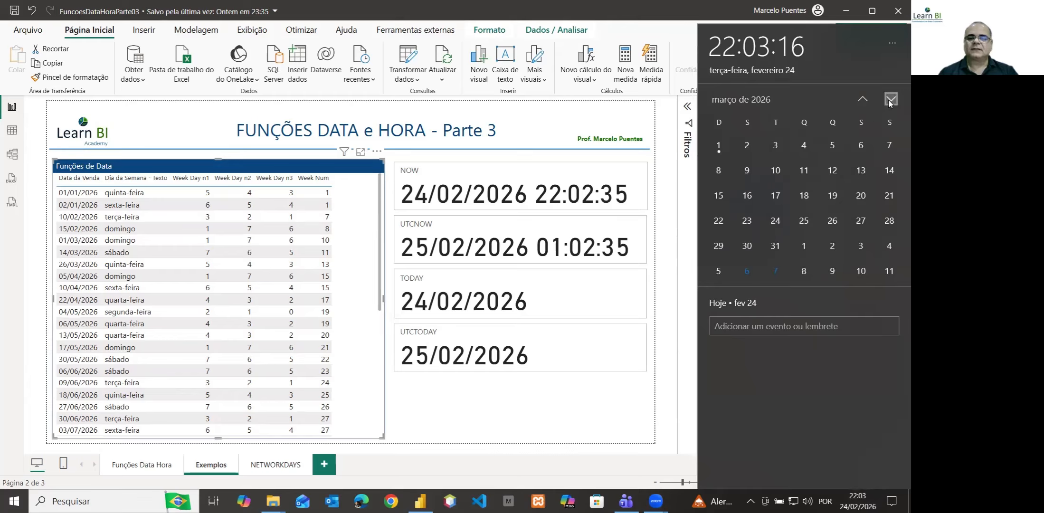
left_click(863, 99)
left_click(862, 99)
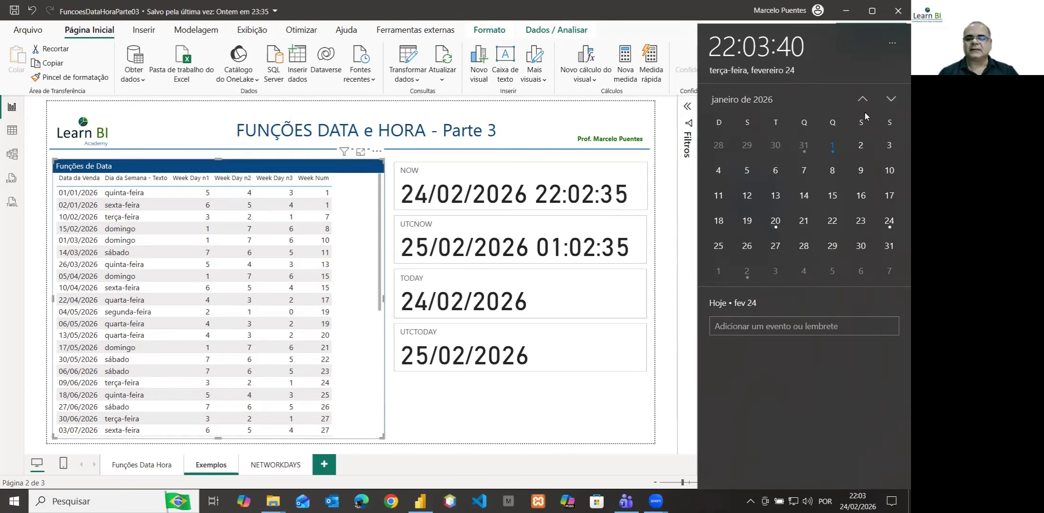
left_click(891, 100)
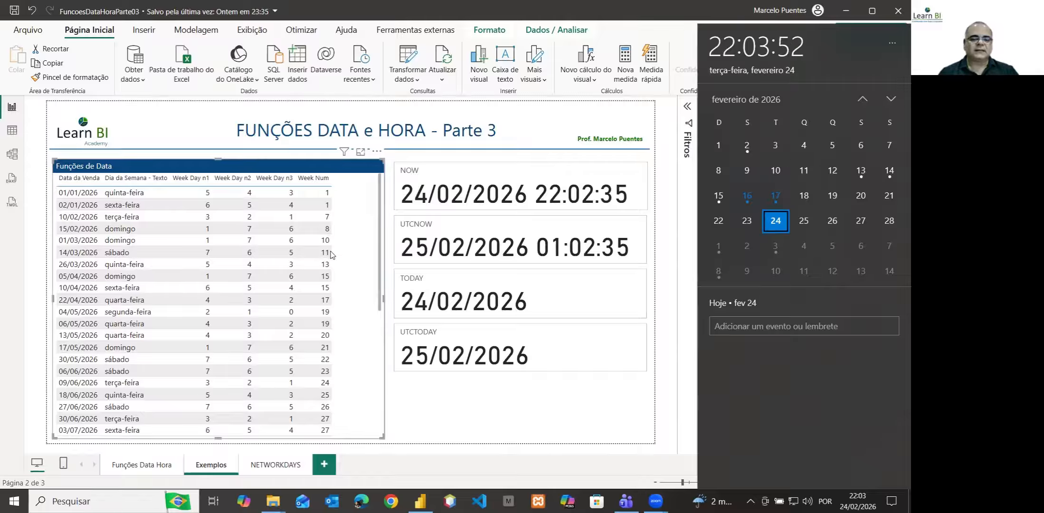
left_click(320, 171)
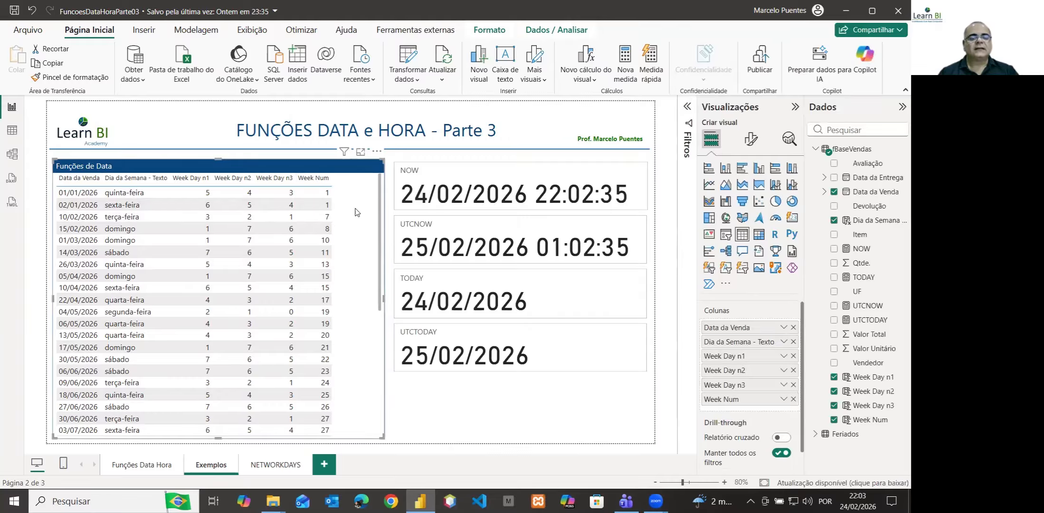
scroll(327, 399, "down", 5)
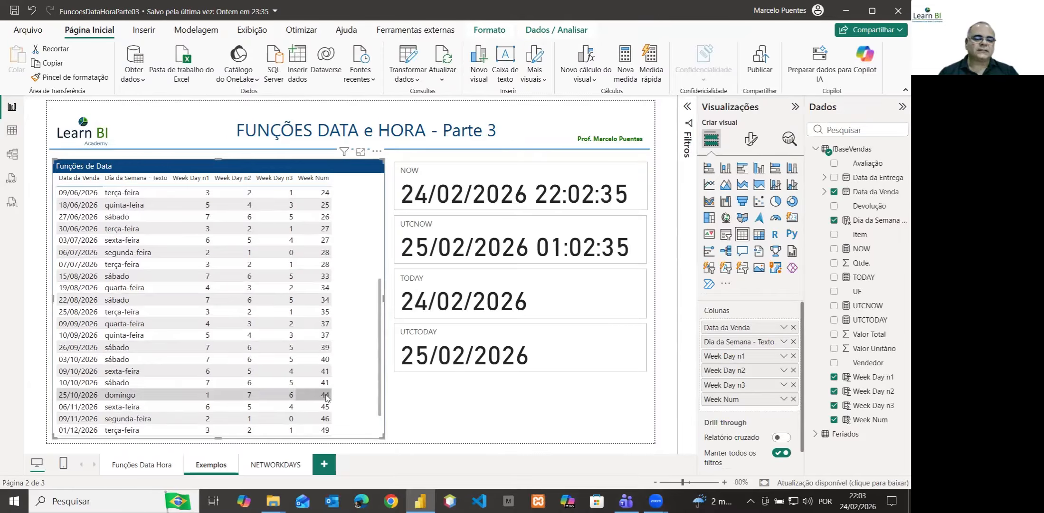
scroll(327, 398, "up", 5)
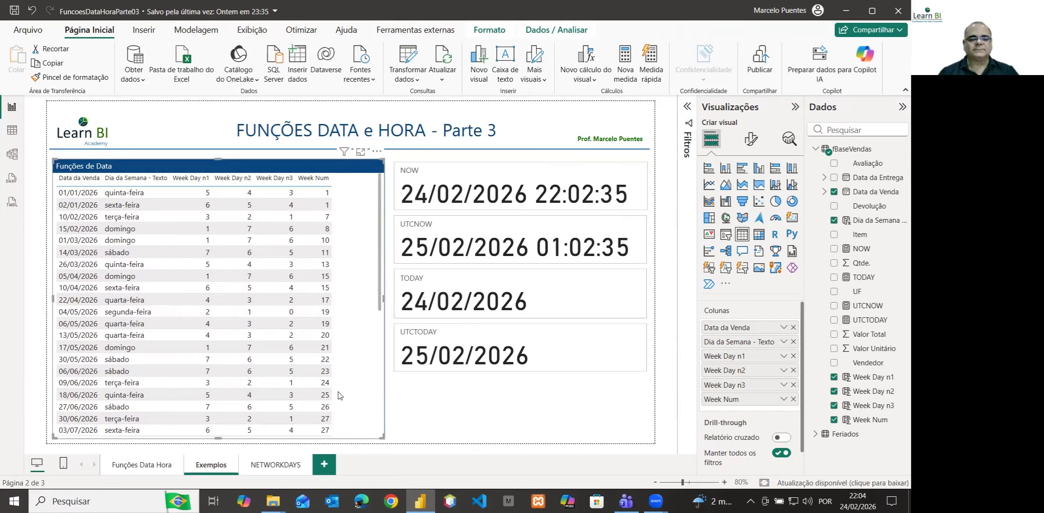
- View the NETWORKDAYS page and review that function's description on the Funções Data Hora page
left_click(273, 468)
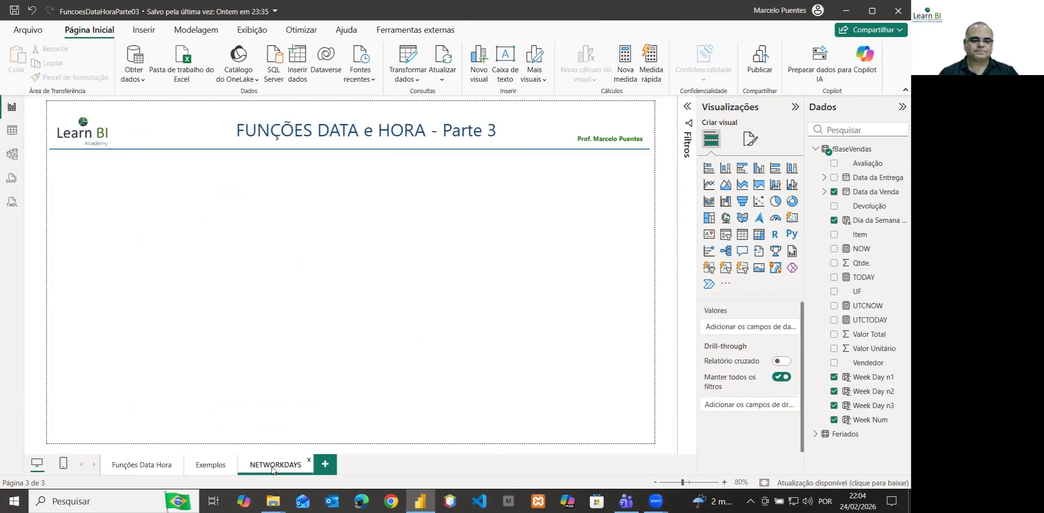
left_click(141, 468)
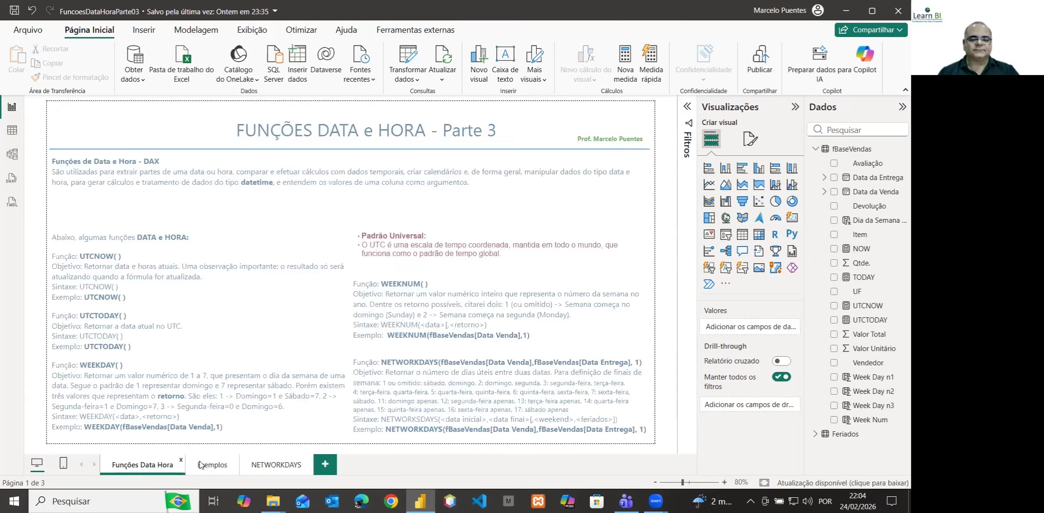
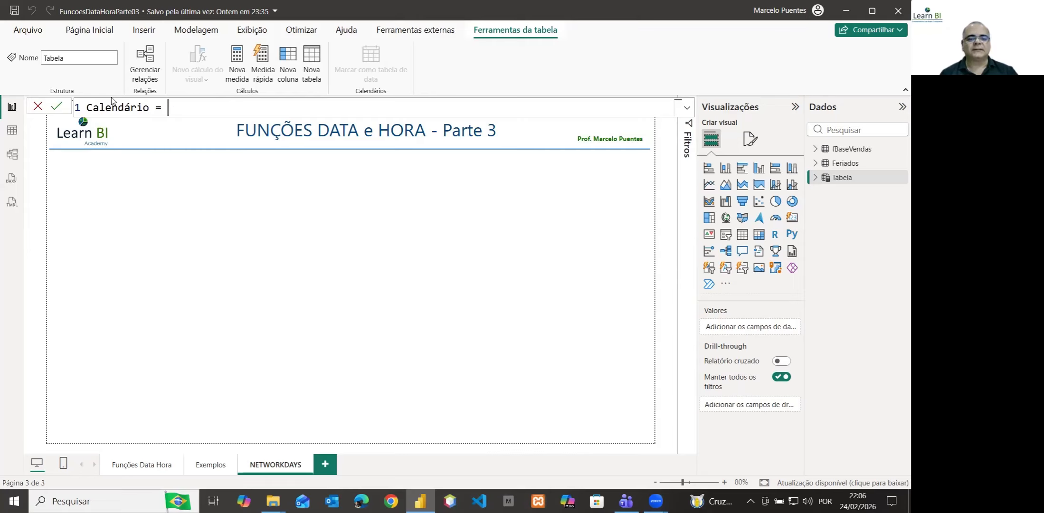
- Define the Calendário table with the formula CALENDAR("01/01/2026","31/12/2026")
type("= cale")
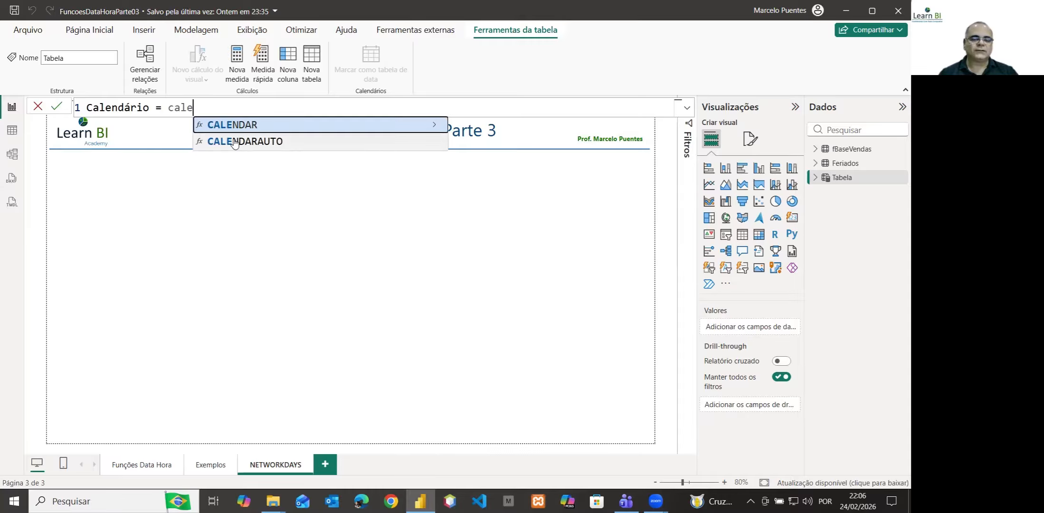
left_click(235, 125)
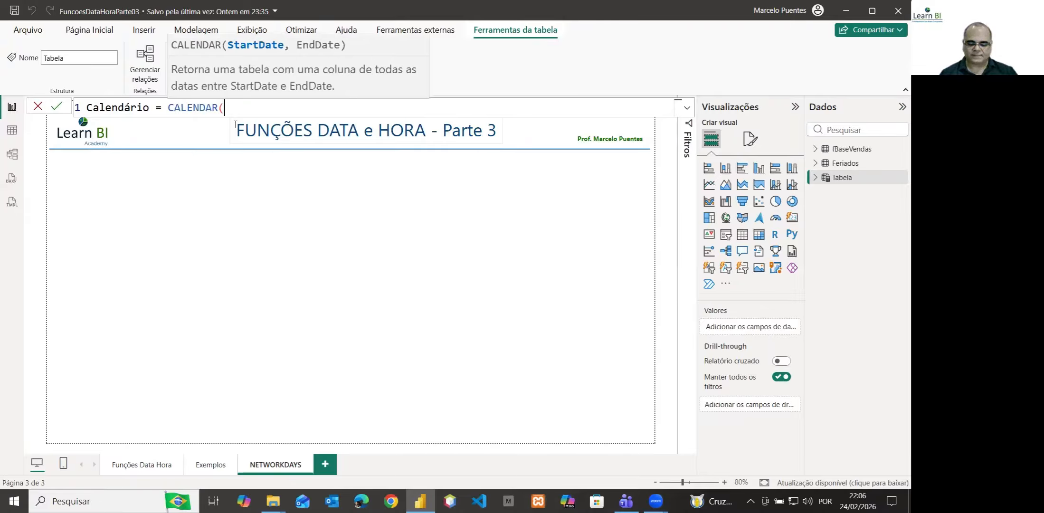
type("\"")
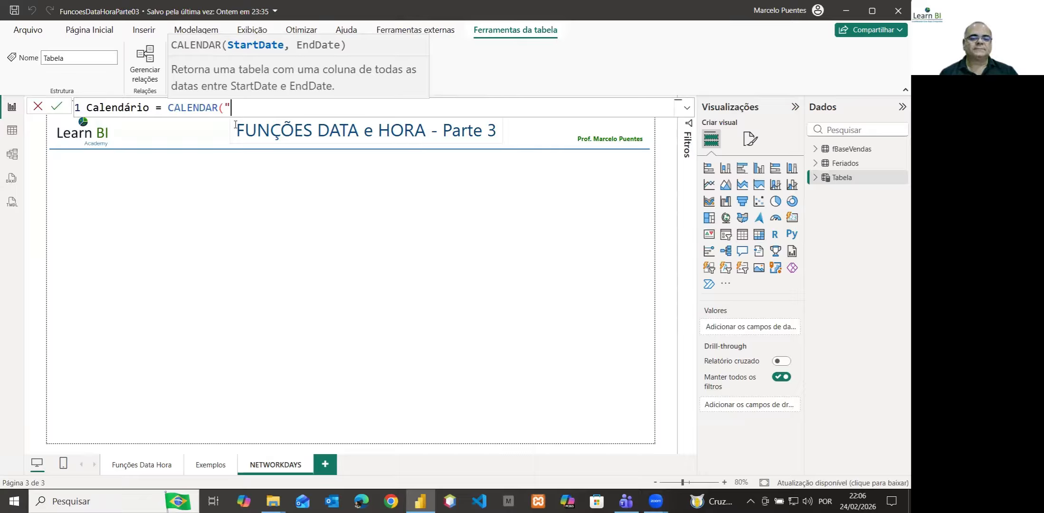
type("01/0")
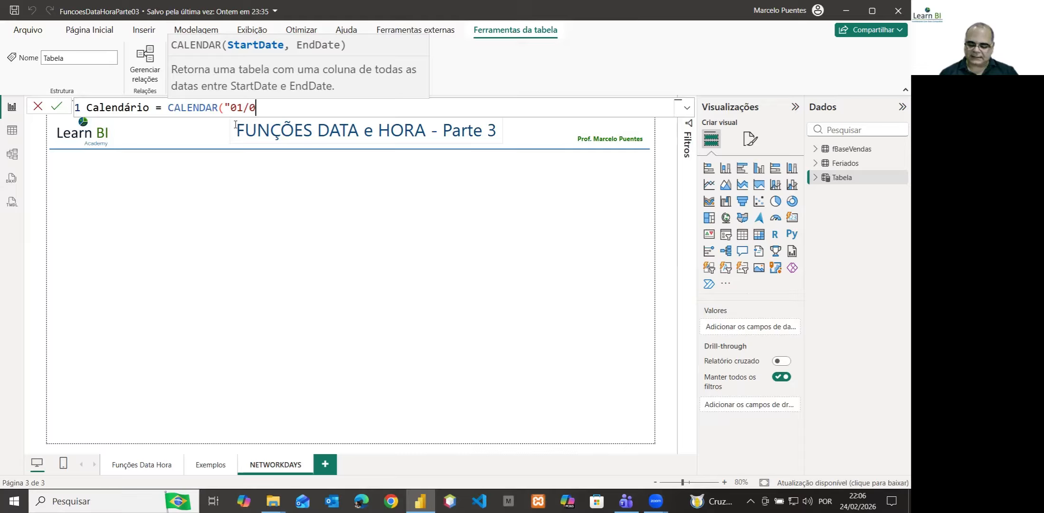
type("1/2026")
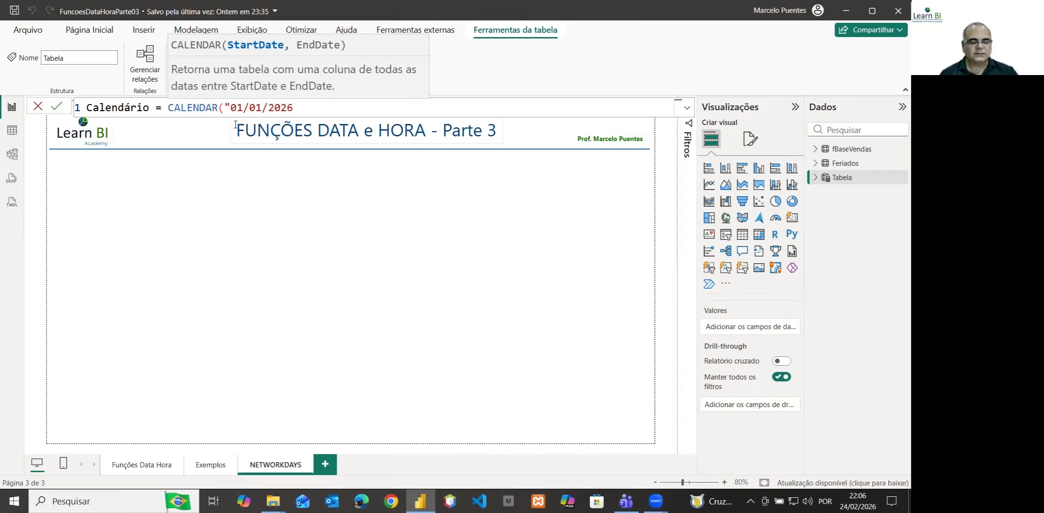
type("\"")
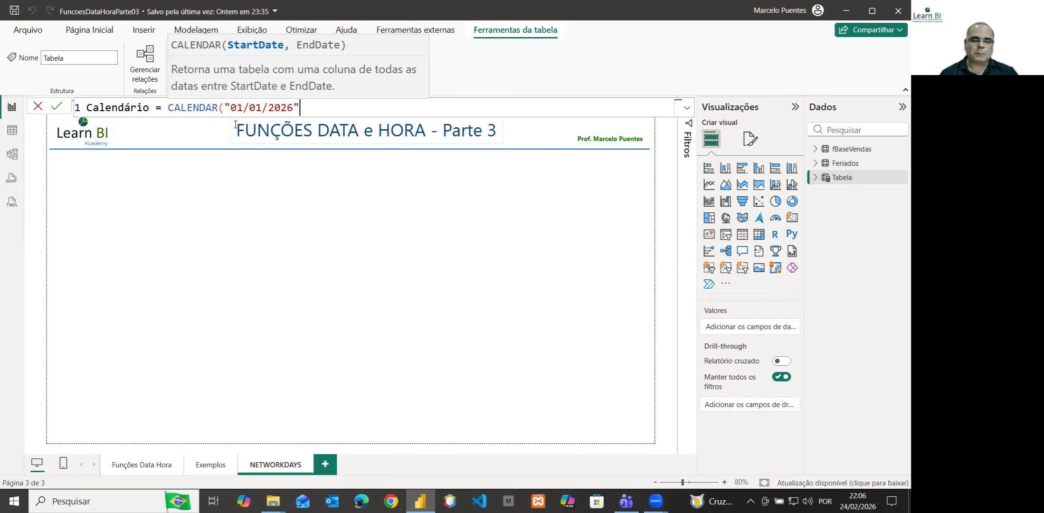
type(",")
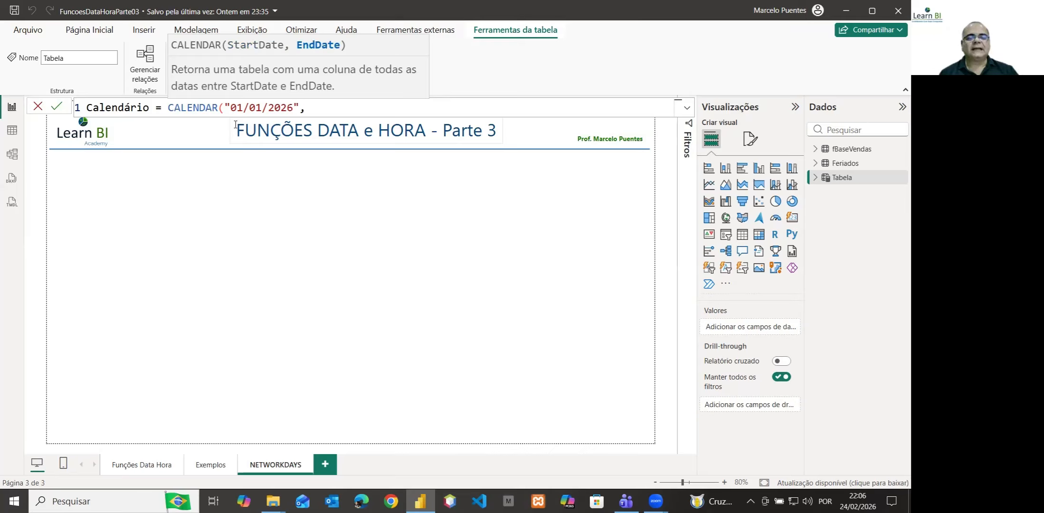
type("\"")
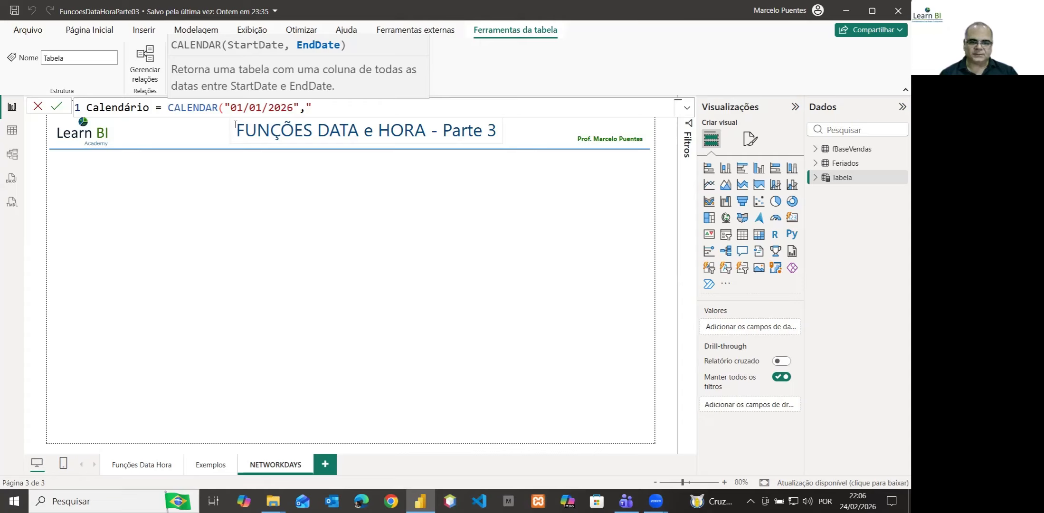
type("31/")
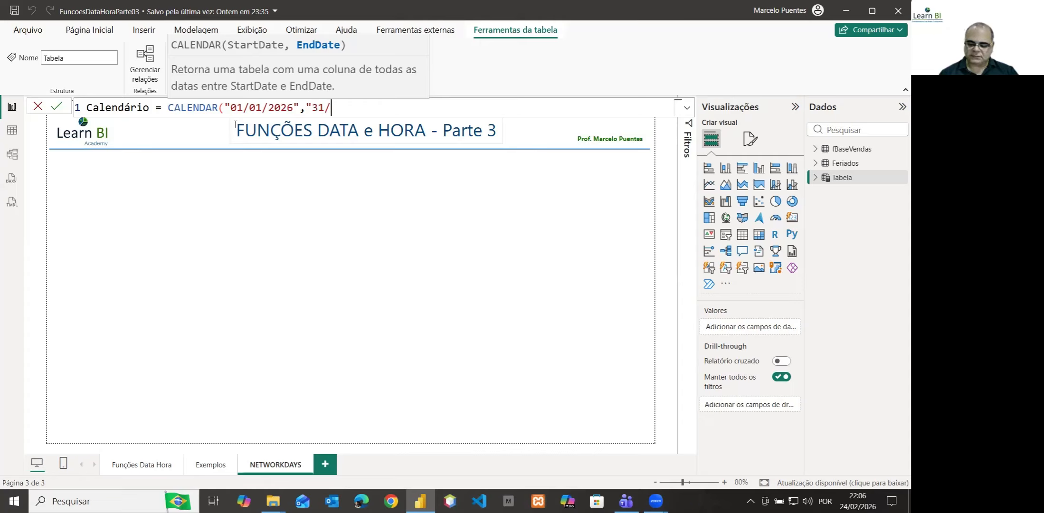
type("12/2026")
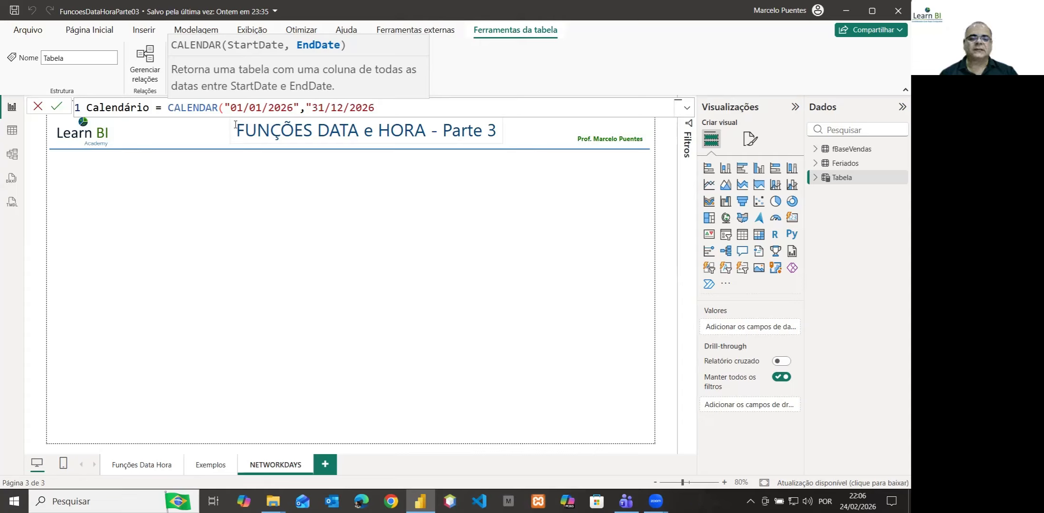
type(")")
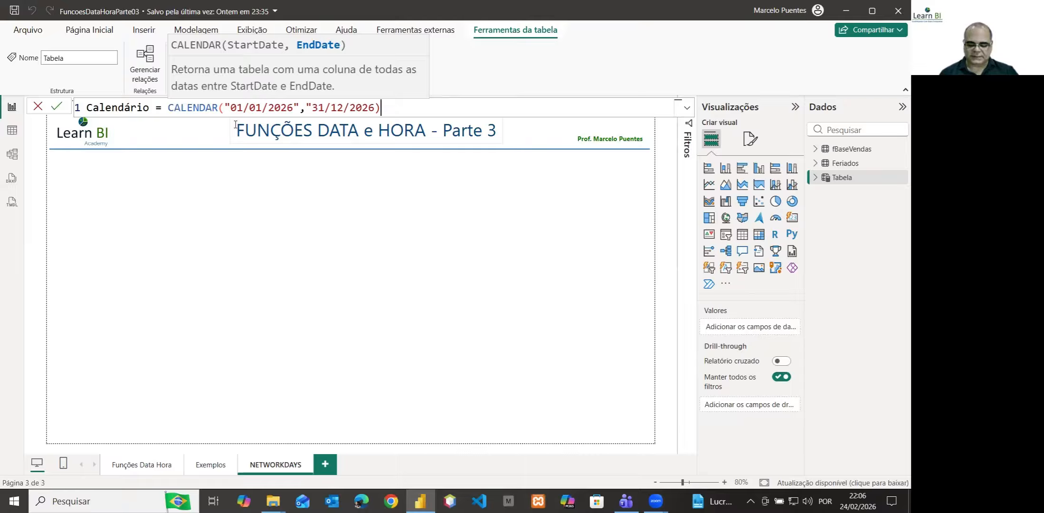
key("Left")
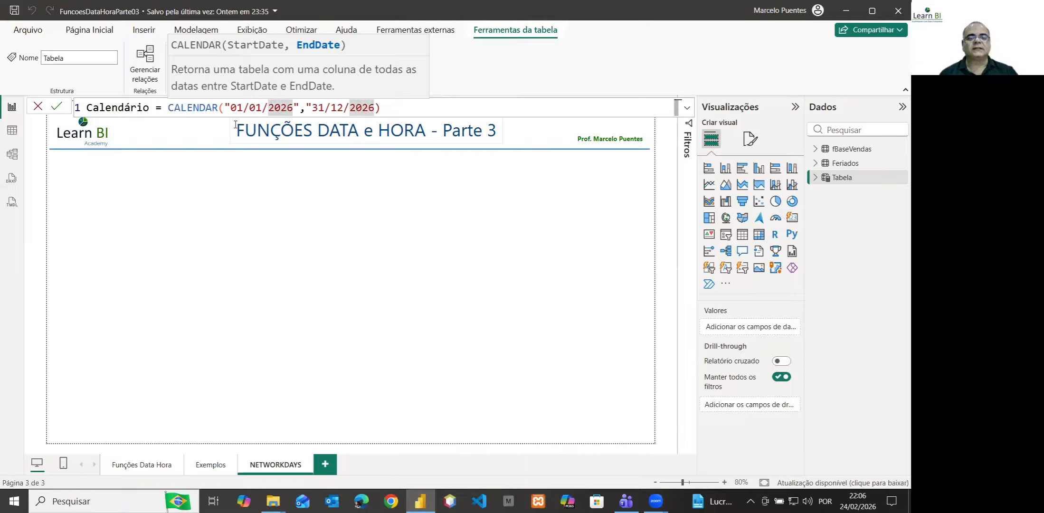
type("\"")
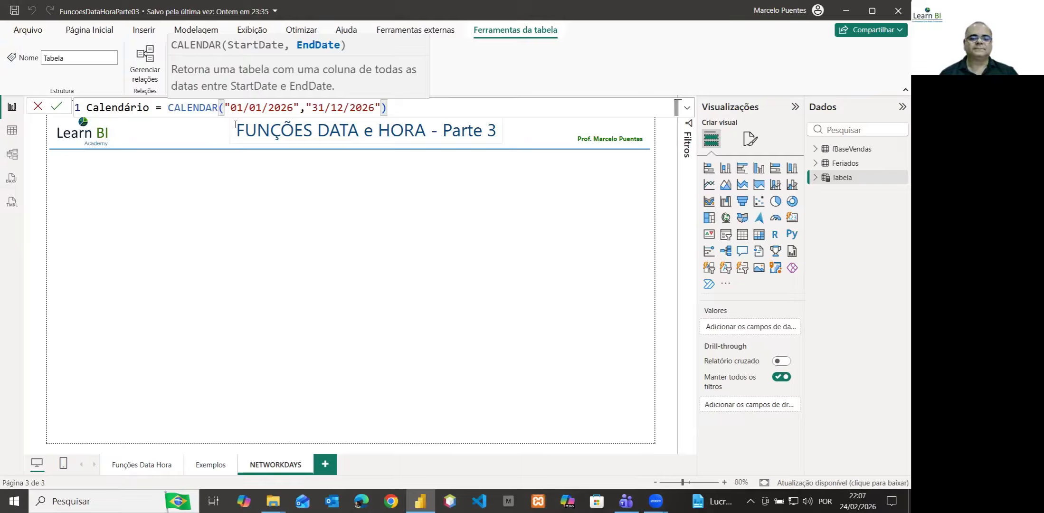
key("Return")
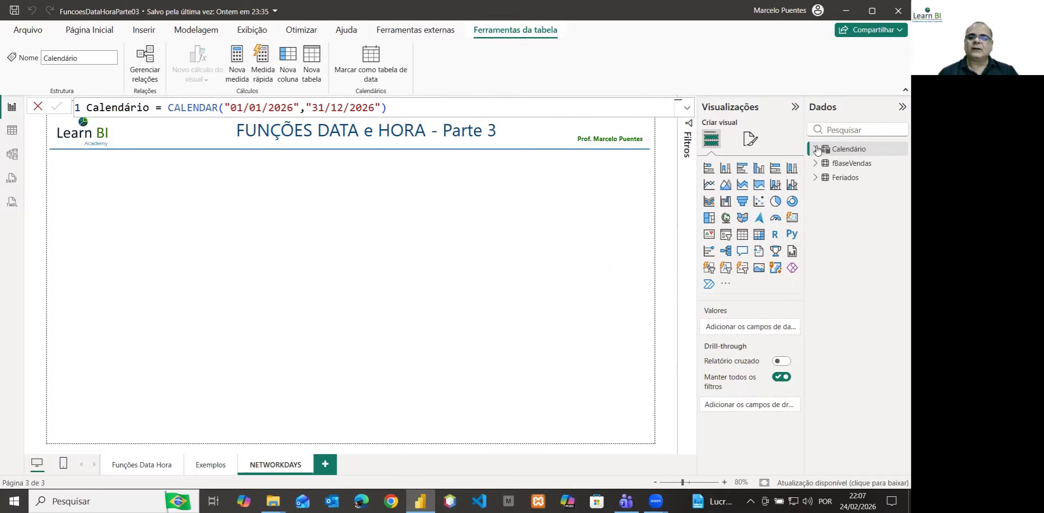
- Display the Calendário table's data and set its Date column format to Short Date (*14/03/2001)
left_click(845, 152)
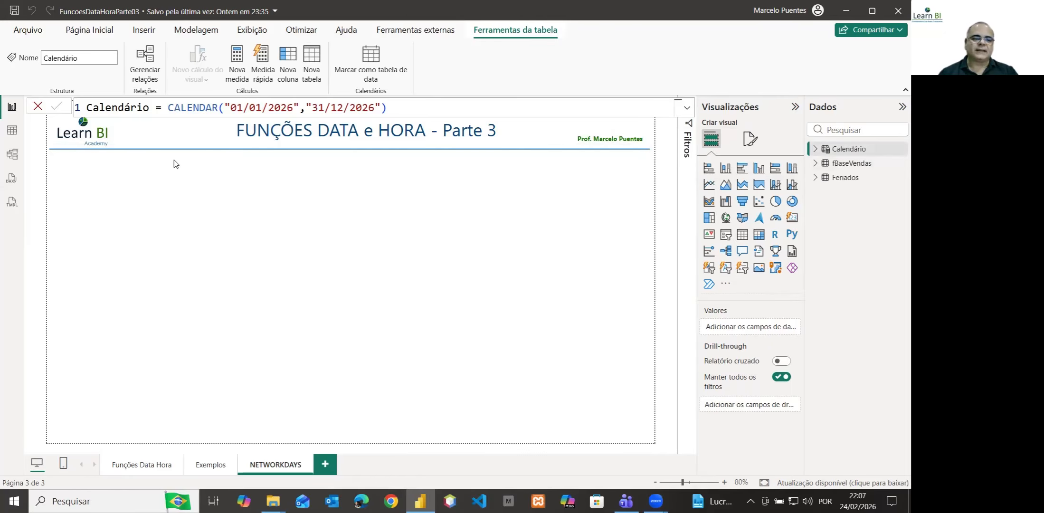
left_click(12, 133)
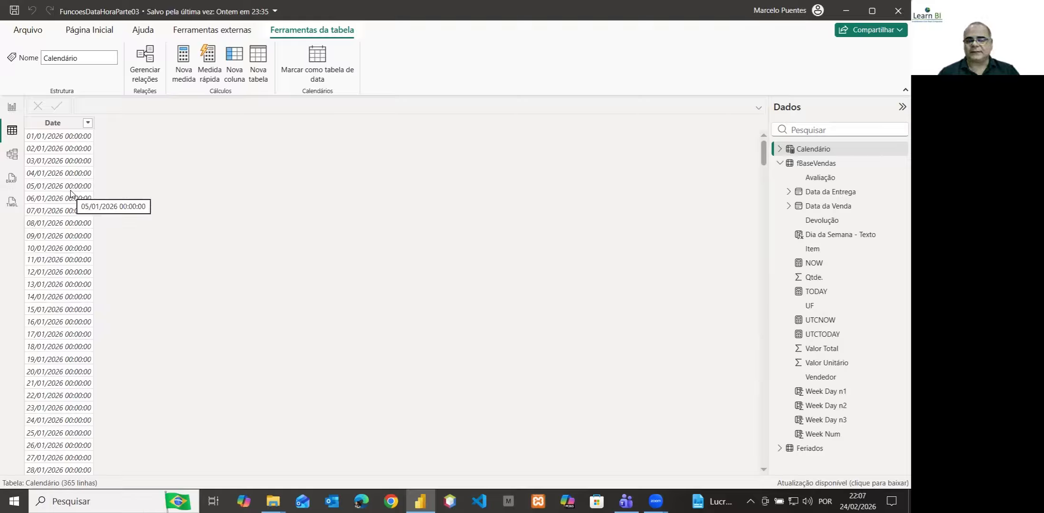
left_click(63, 124)
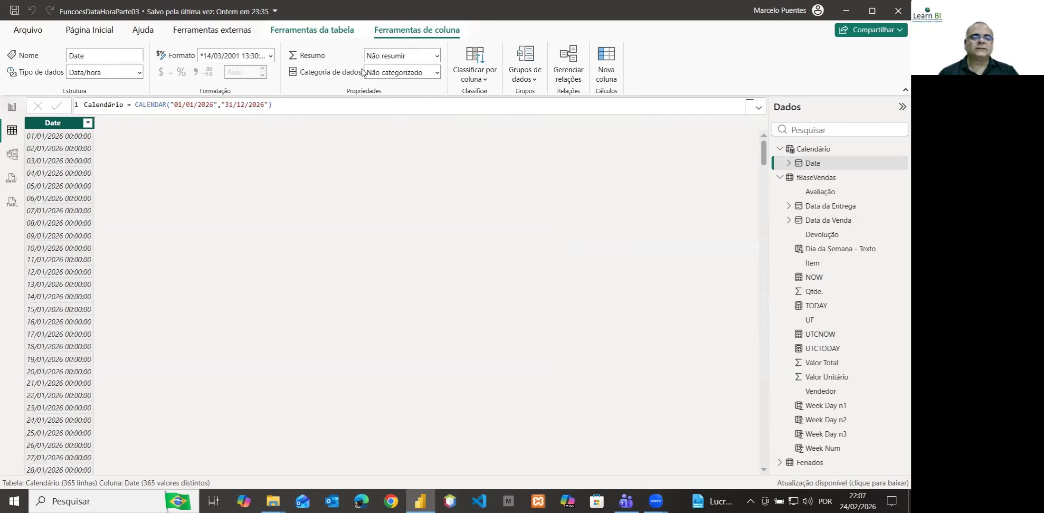
left_click(269, 55)
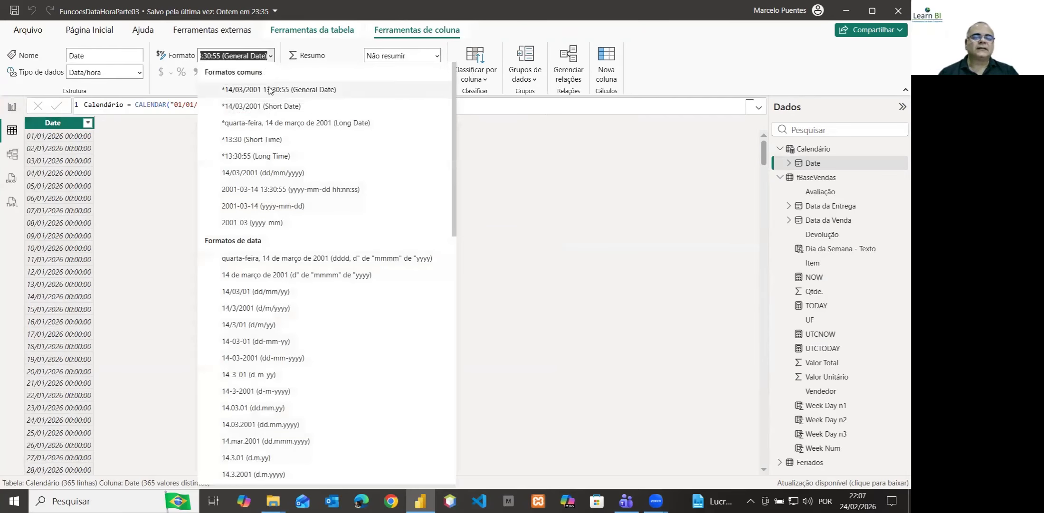
left_click(267, 106)
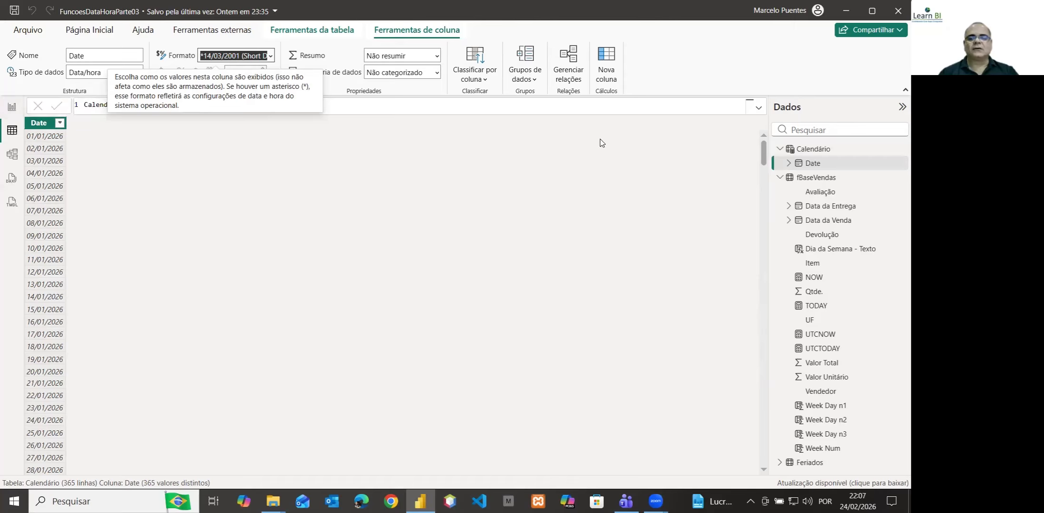
- Add a new calculated column to the Calendário table and name it Dia da Semana - Texto
mouse_move(812, 159)
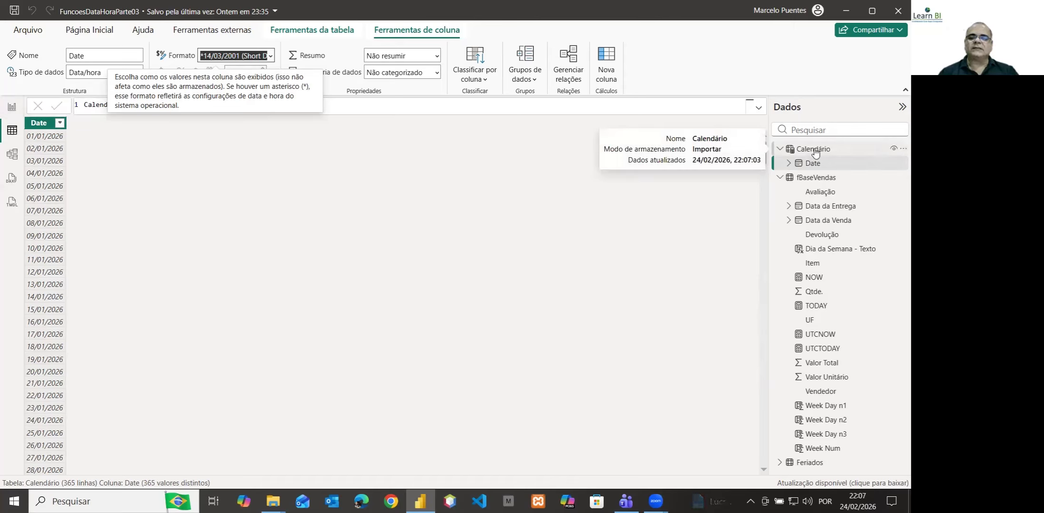
right_click(815, 152)
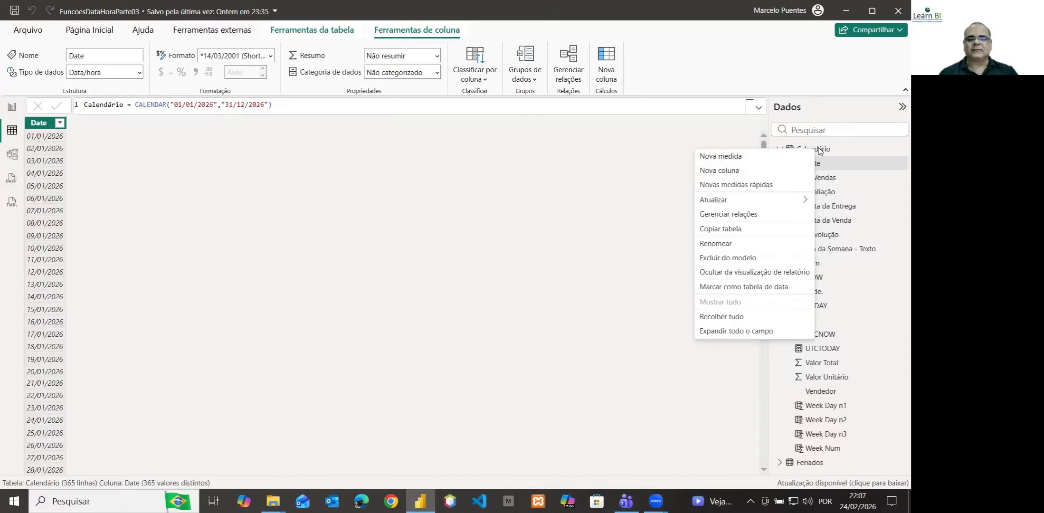
left_click(817, 150)
right_click(819, 149)
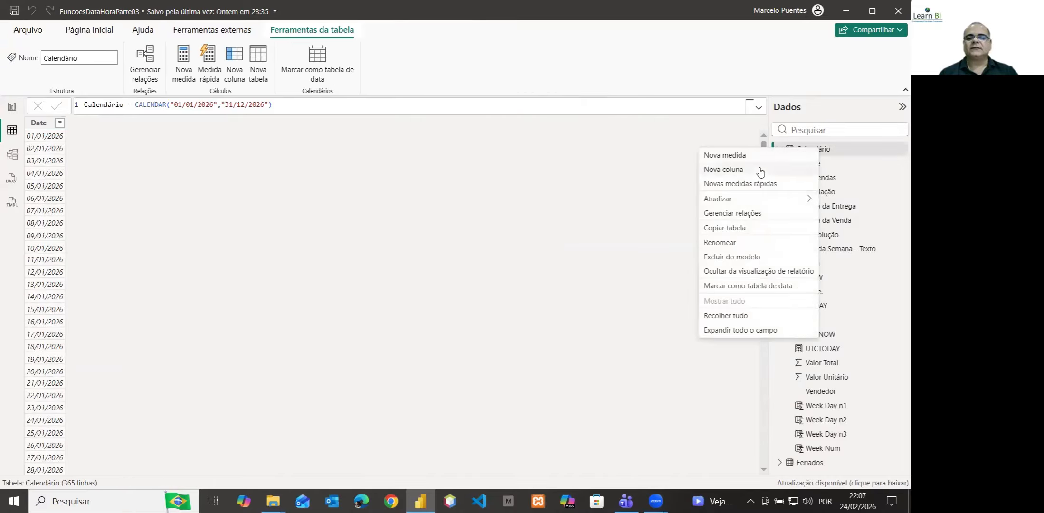
key("Escape")
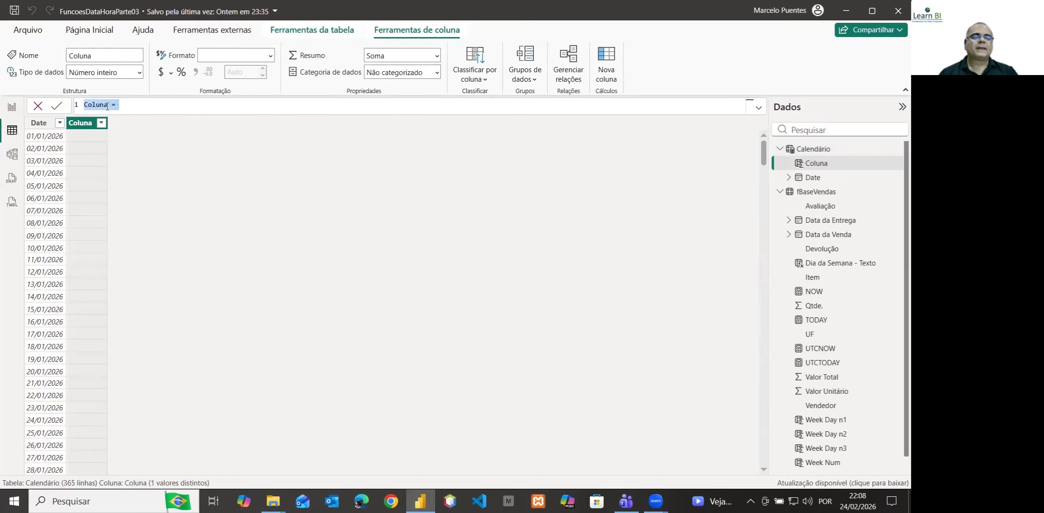
scroll(106, 105, "up", 6)
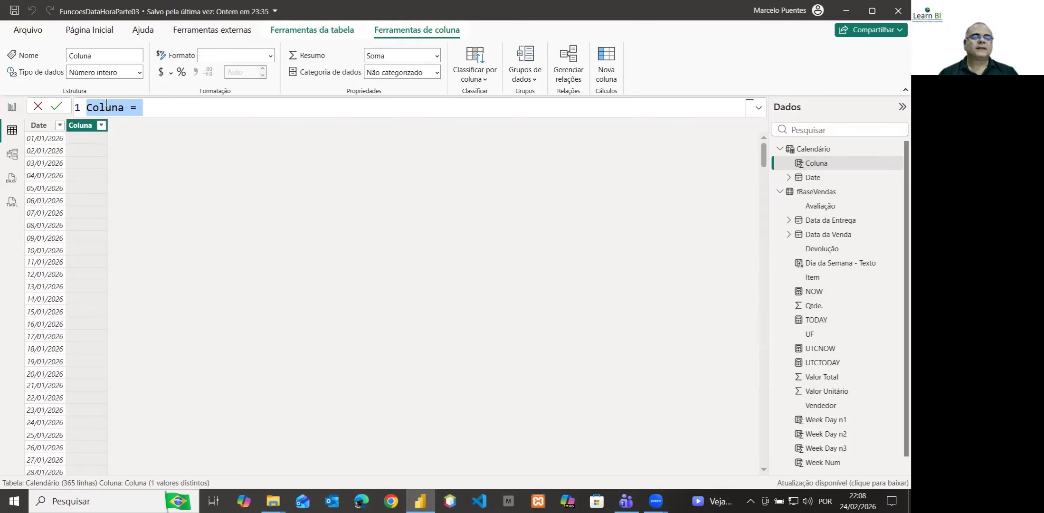
double_click(107, 106)
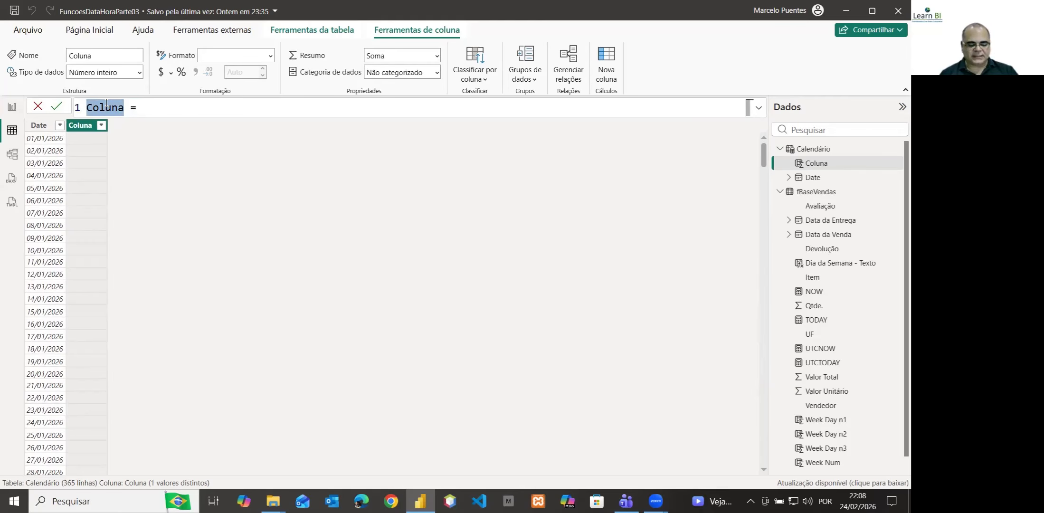
type("Dia ")
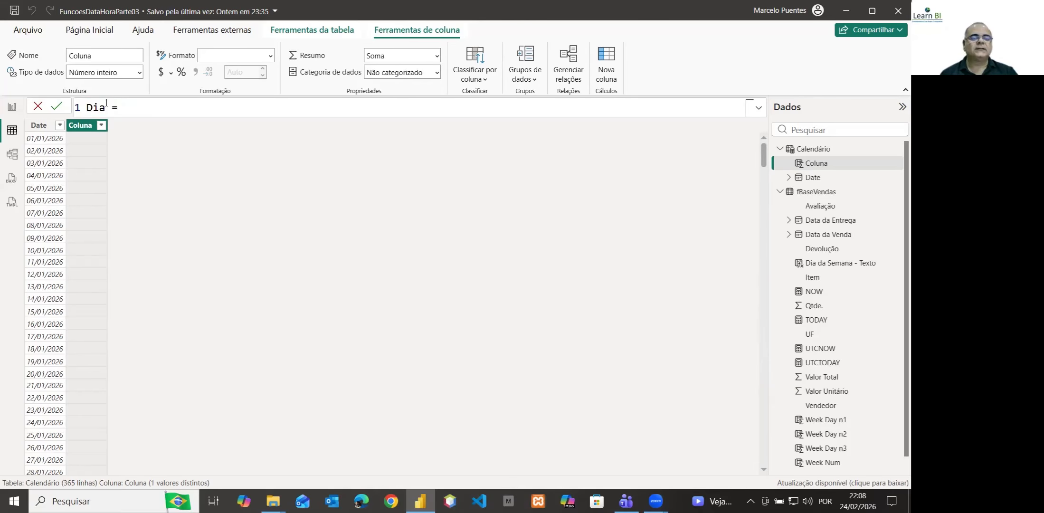
type("da Seman")
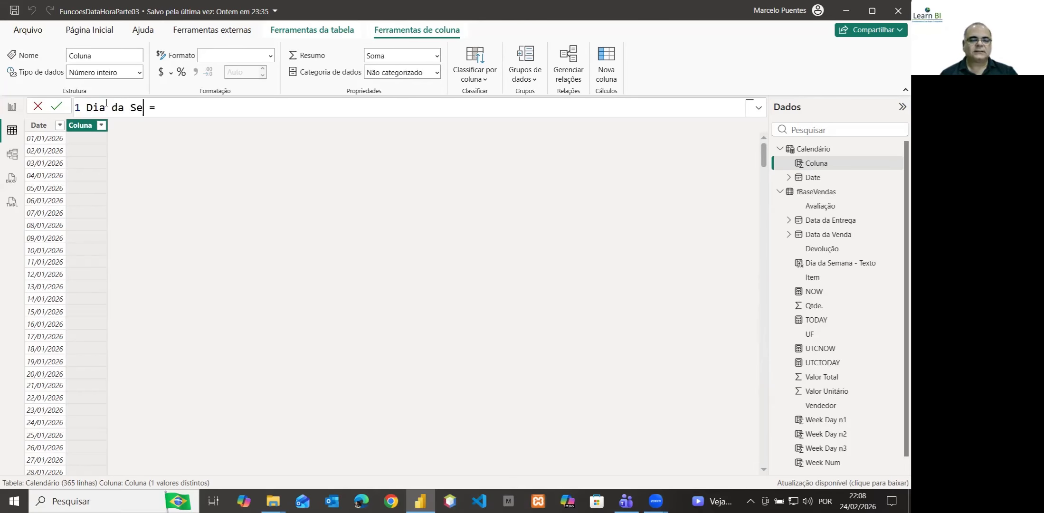
type("a - Text")
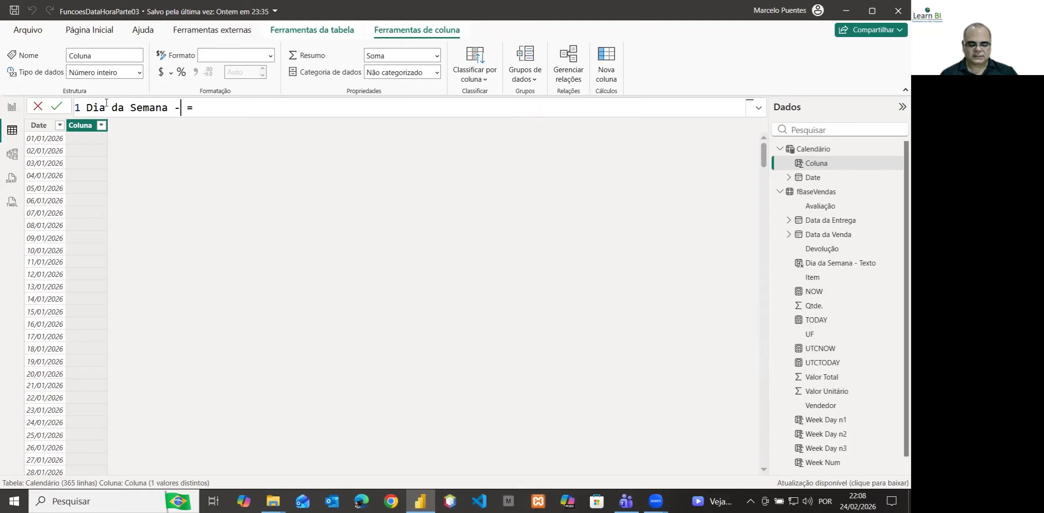
type("o")
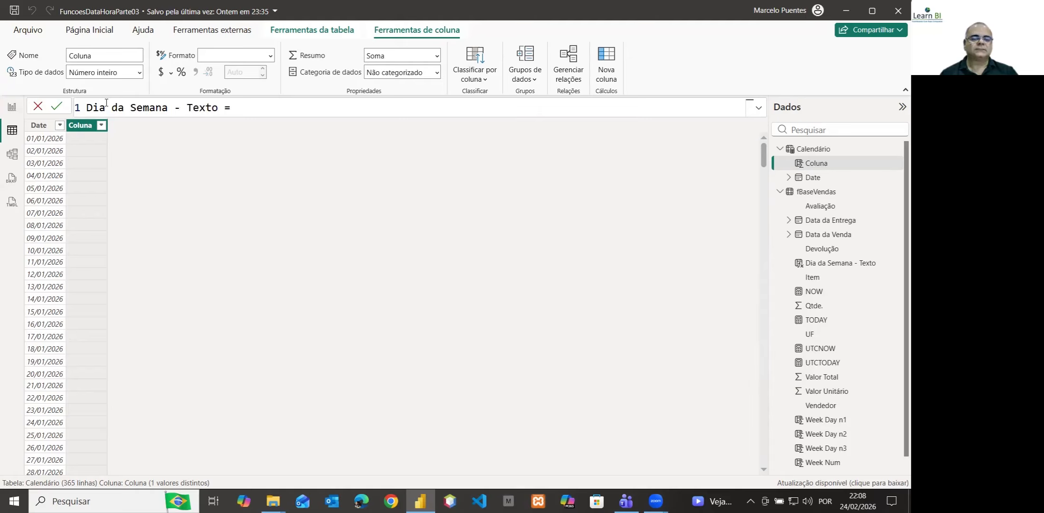
- Define the Dia da Semana - Texto column with the formula FORMAT('Calendário'[Date],"dddd")
key("End")
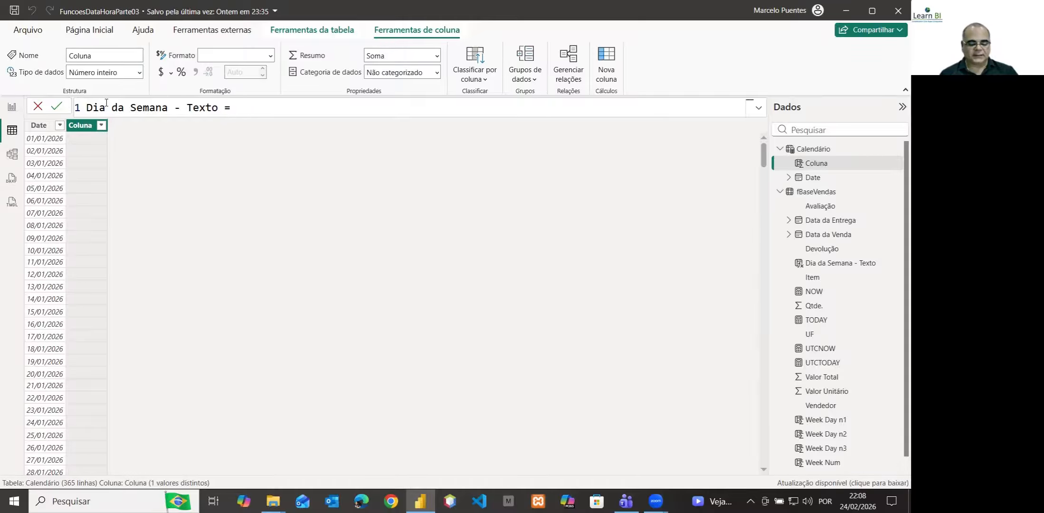
type("form")
key("Tab")
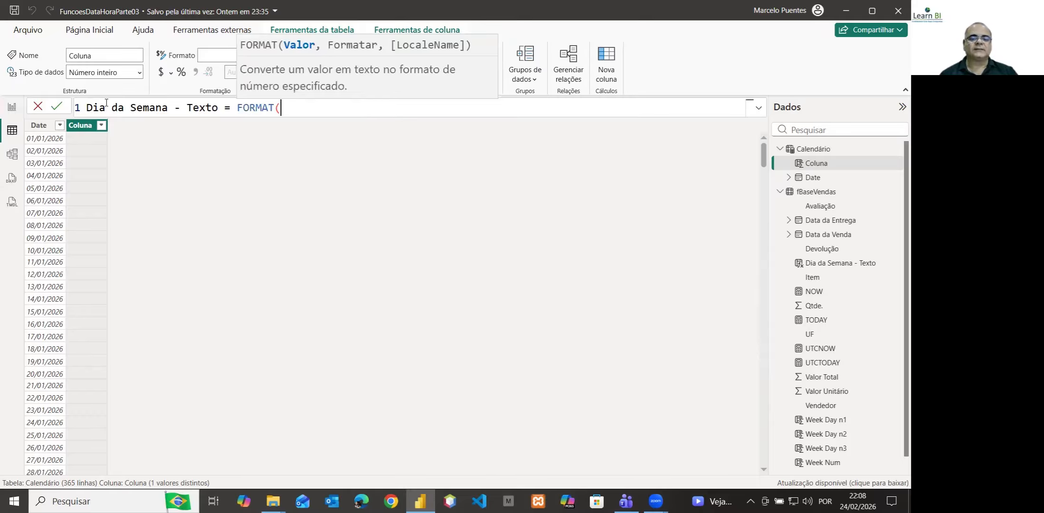
type("fb")
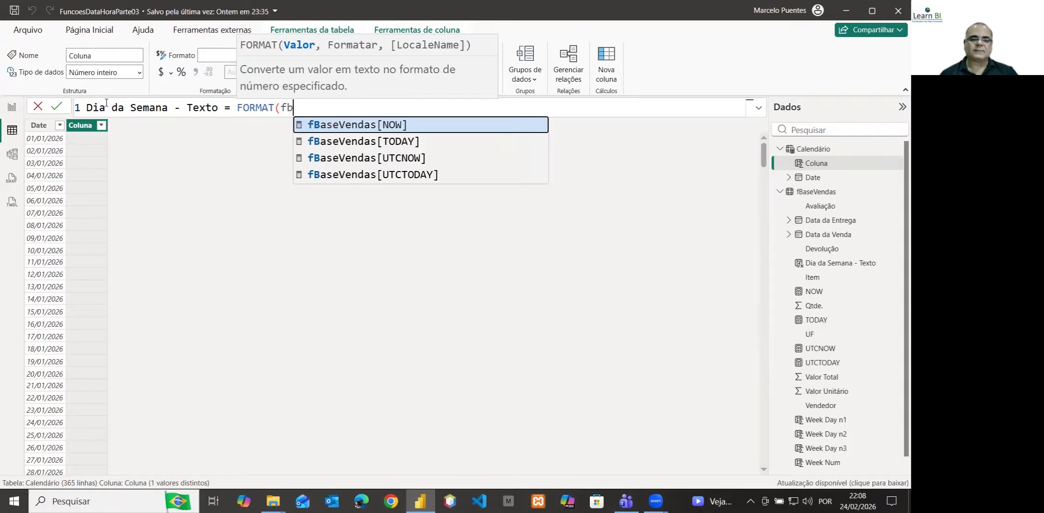
key("BackSpace")
key("BackSpace")
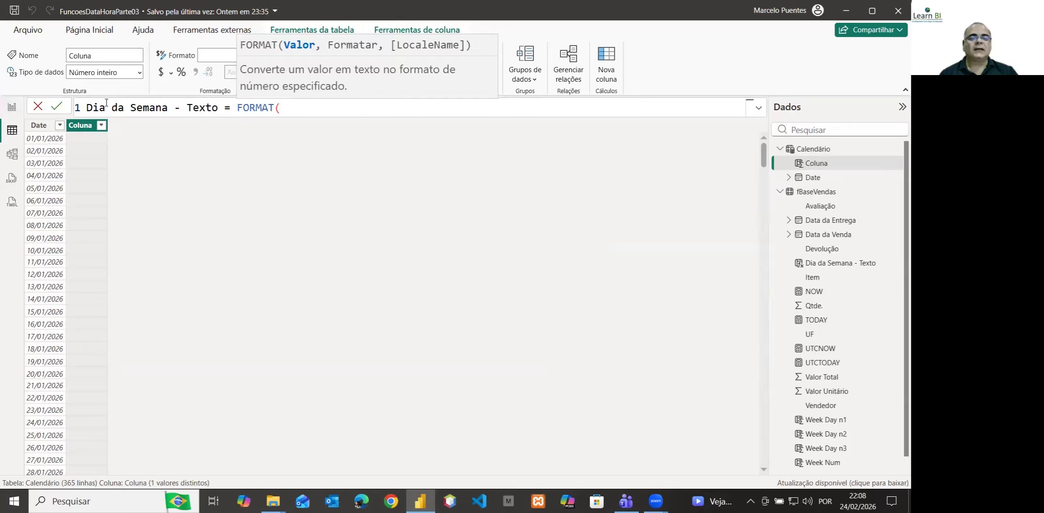
type("cal")
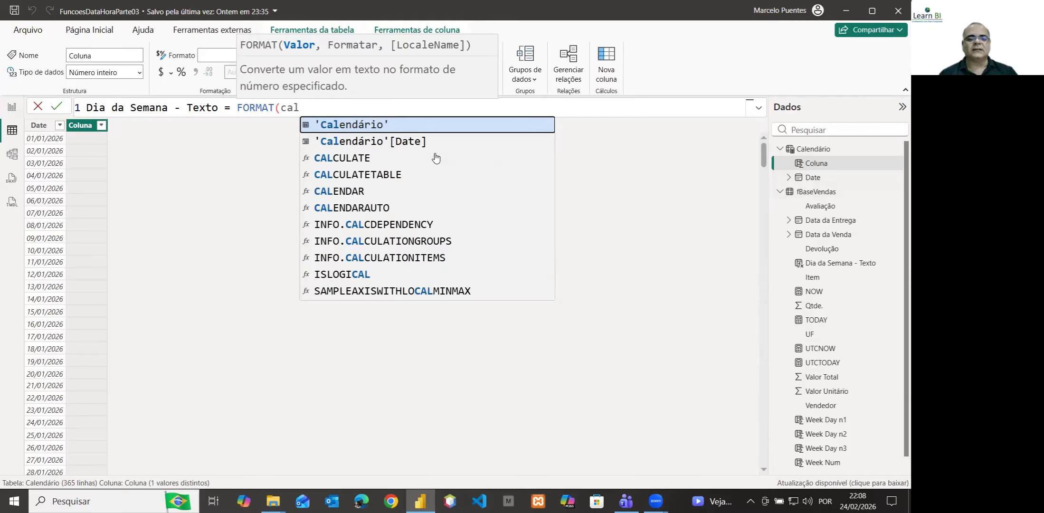
left_click(413, 144)
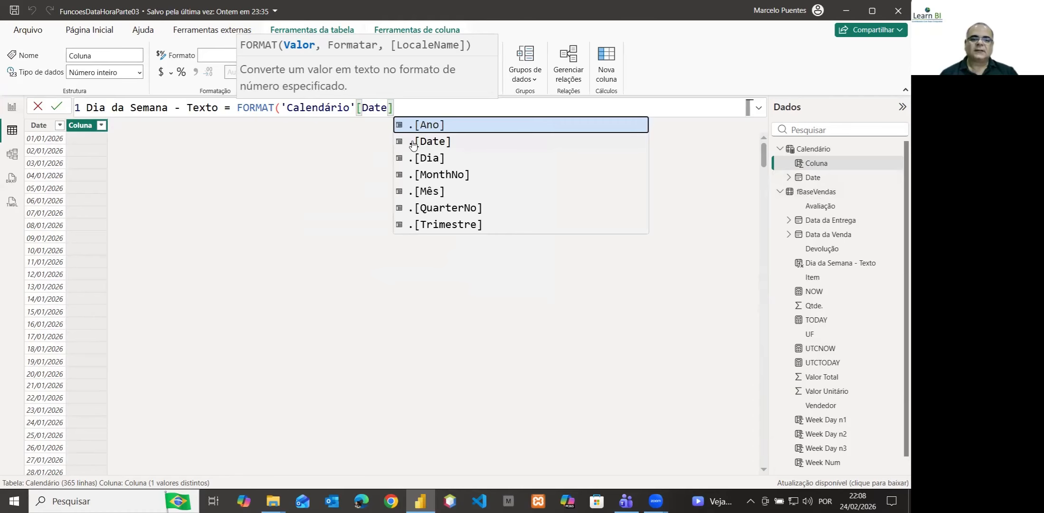
type(",\"ddd")
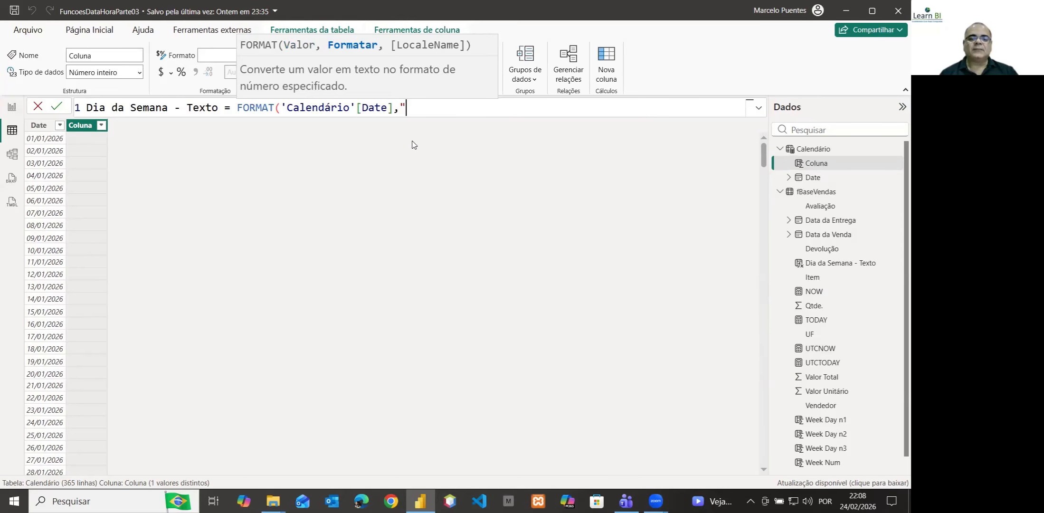
type("d")
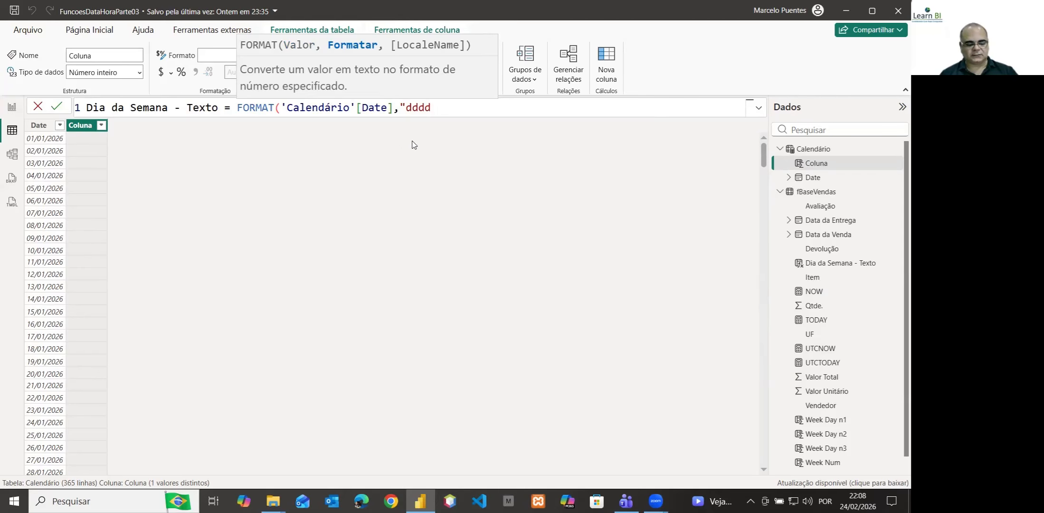
type("\")")
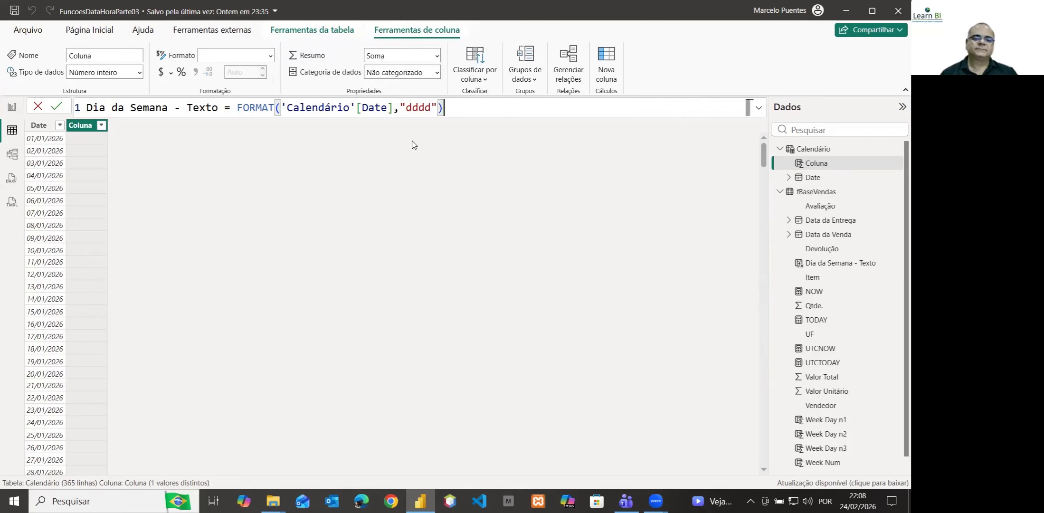
key("Return")
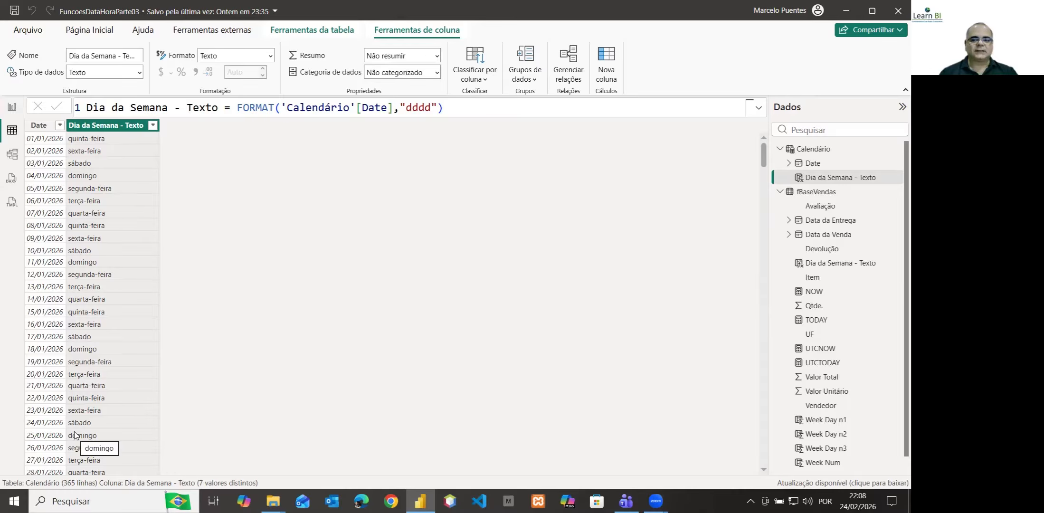
- Insert a table visual on the NETWORKDAYS report page, place it below the header, and enlarge it over the page's left half
left_click(12, 109)
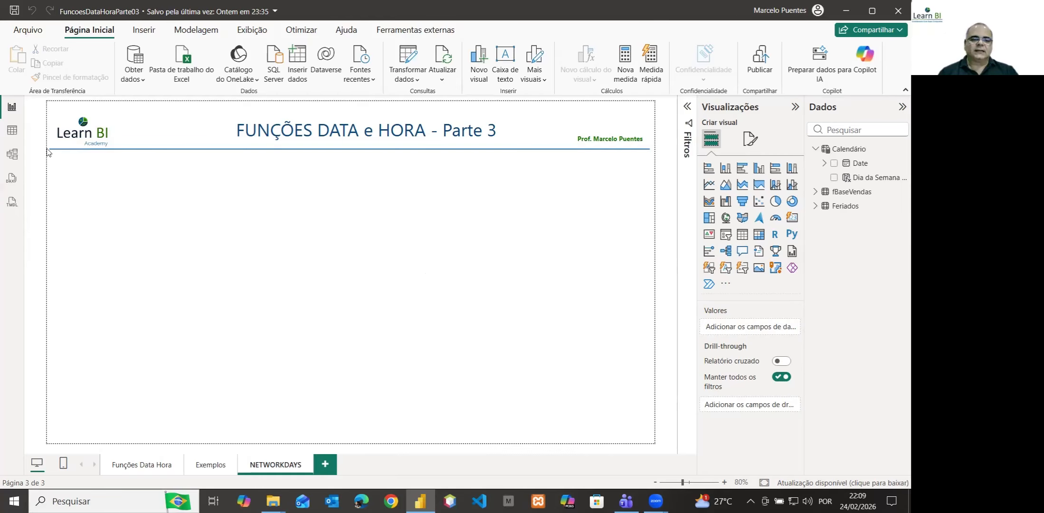
left_click(12, 136)
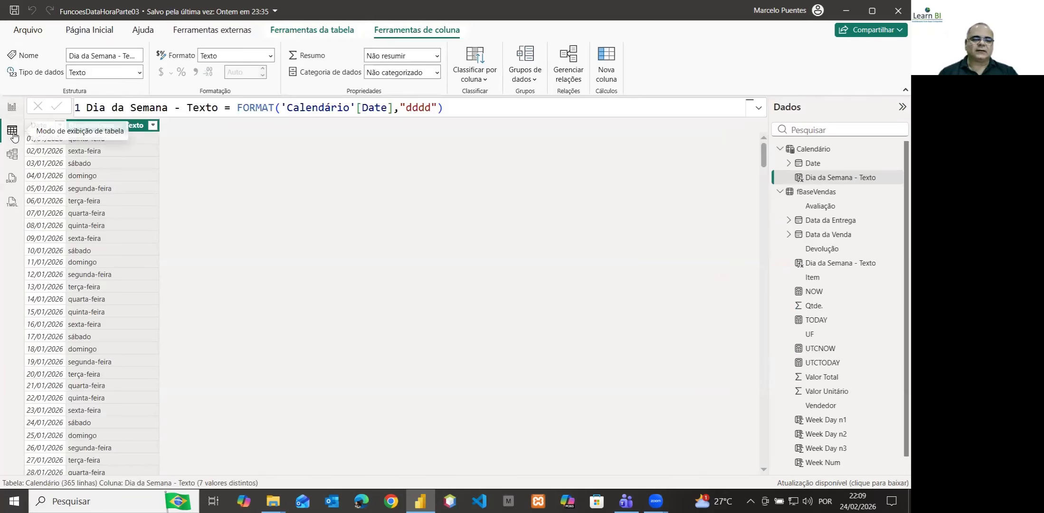
left_click(11, 109)
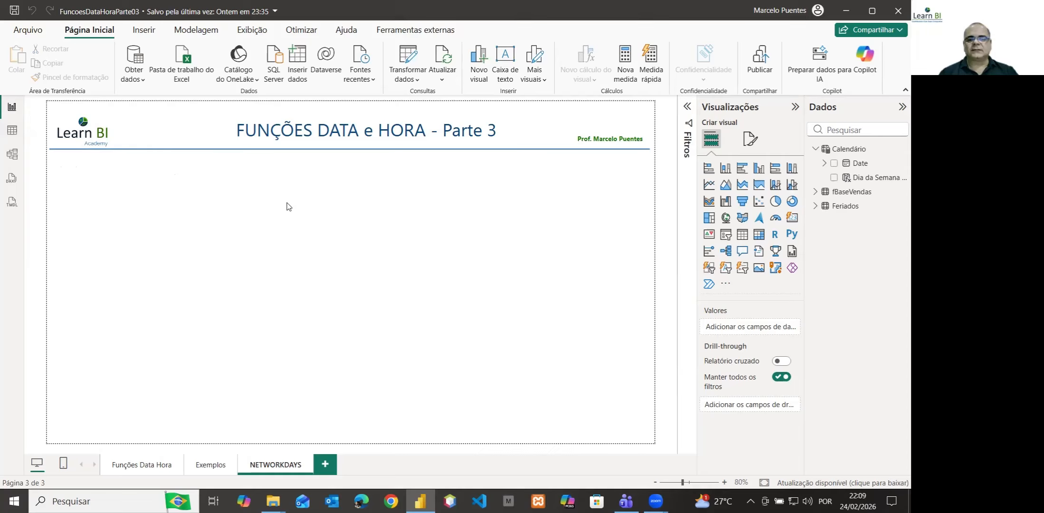
left_click(742, 235)
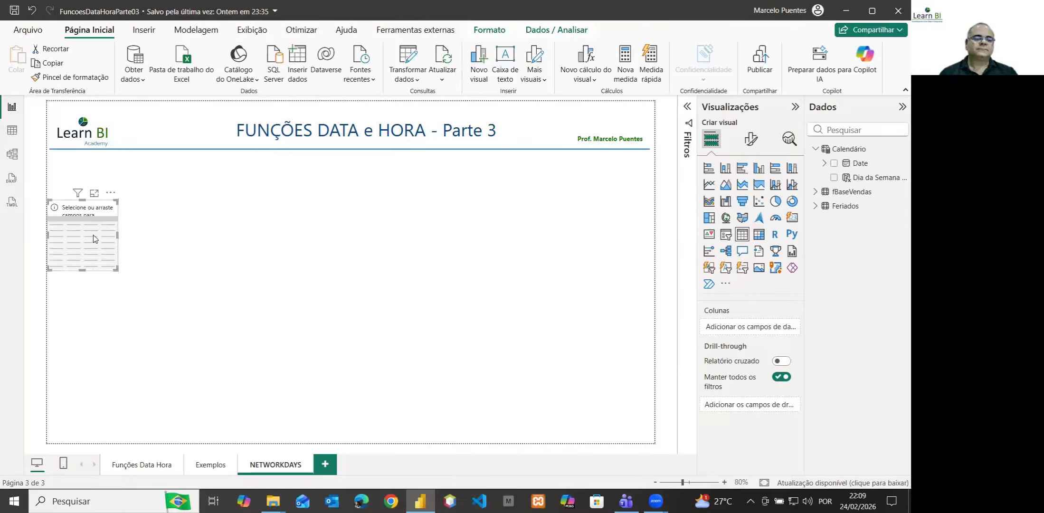
left_click_drag(93, 235, 380, 204)
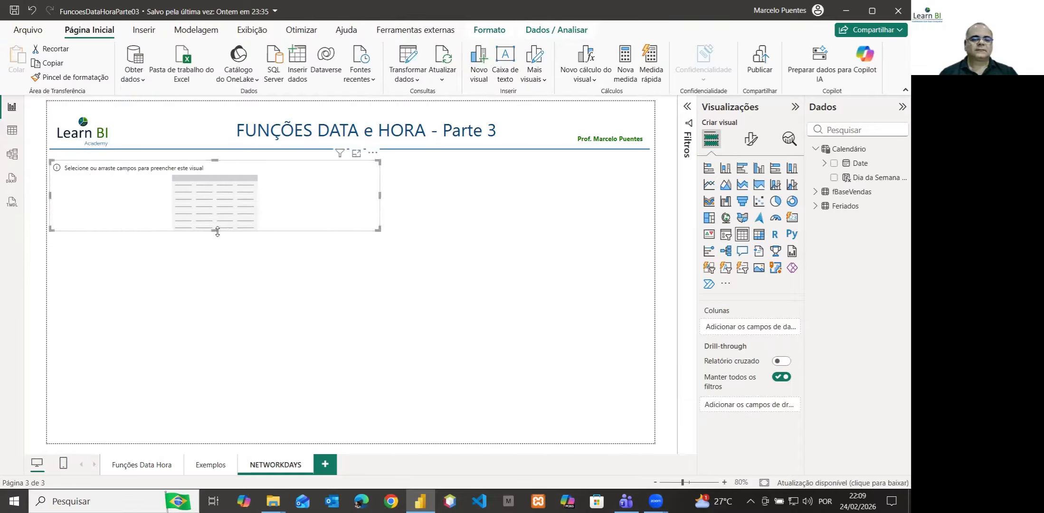
left_click_drag(216, 229, 228, 440)
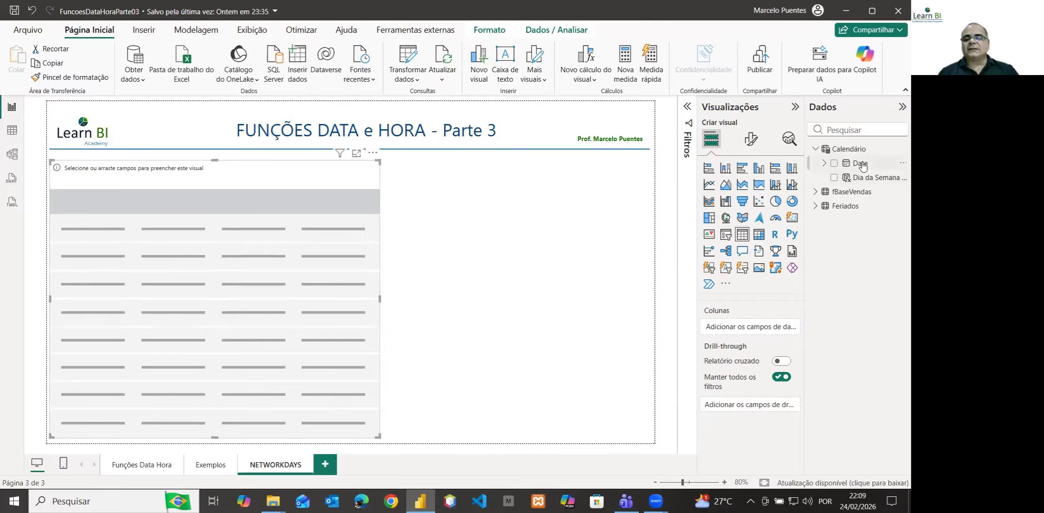
- Fill the table visual with Calendário's Date, as plain dates instead of the date hierarchy, and Dia da Semana - Texto
left_click_drag(863, 165, 762, 328)
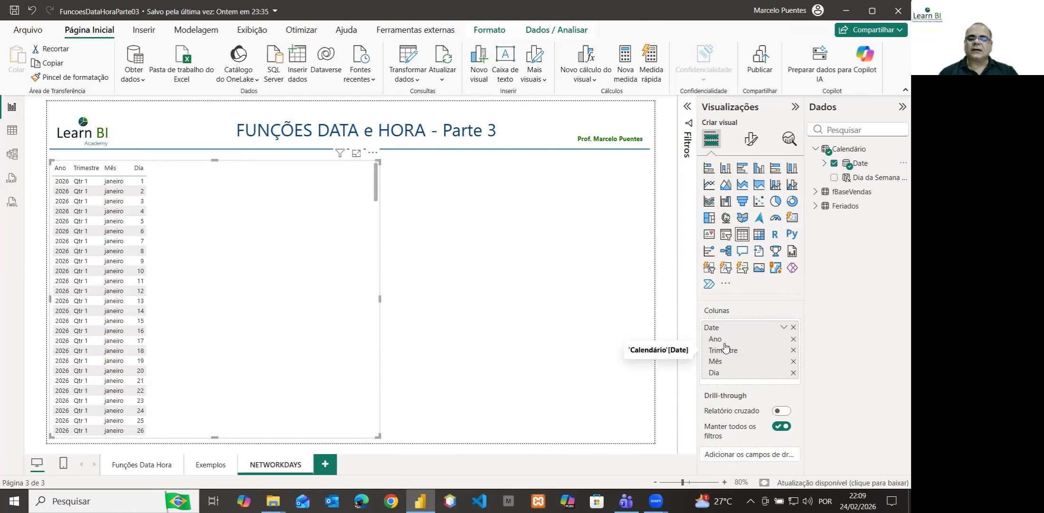
left_click(784, 328)
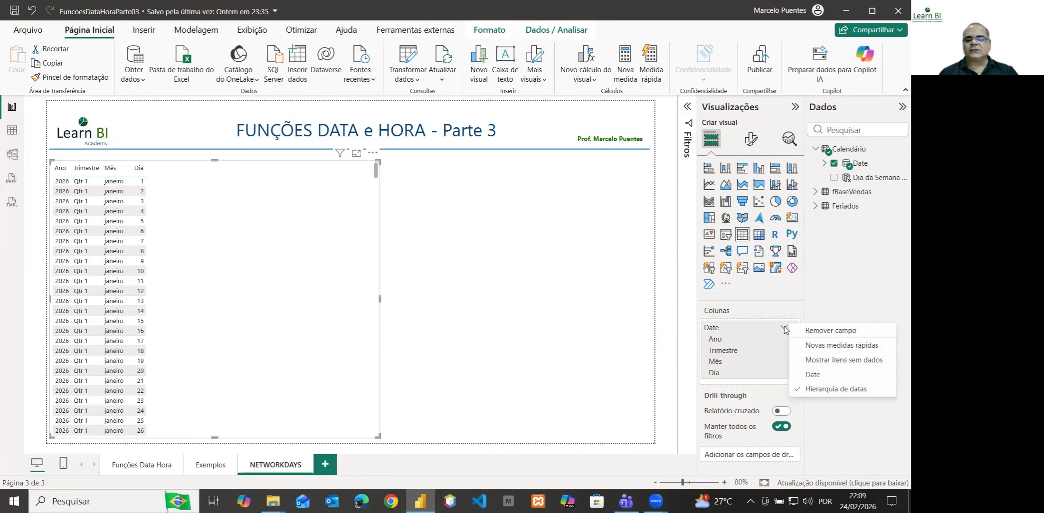
left_click(813, 375)
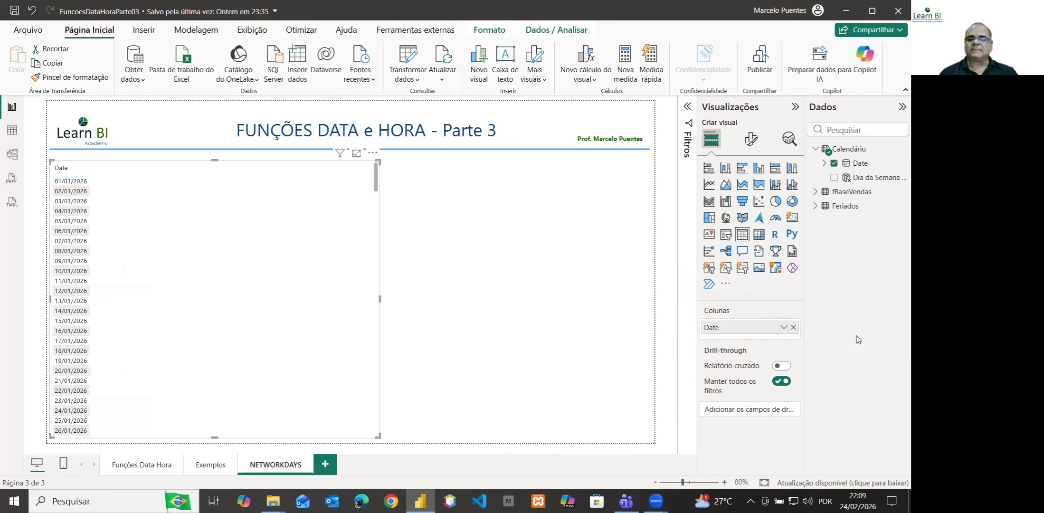
left_click_drag(868, 179, 756, 336)
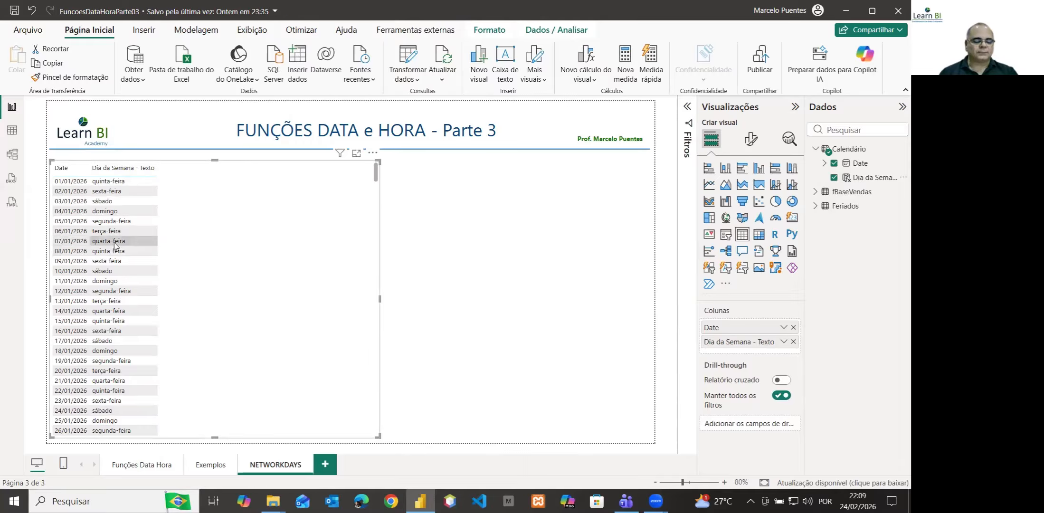
scroll(159, 237, "up", 1)
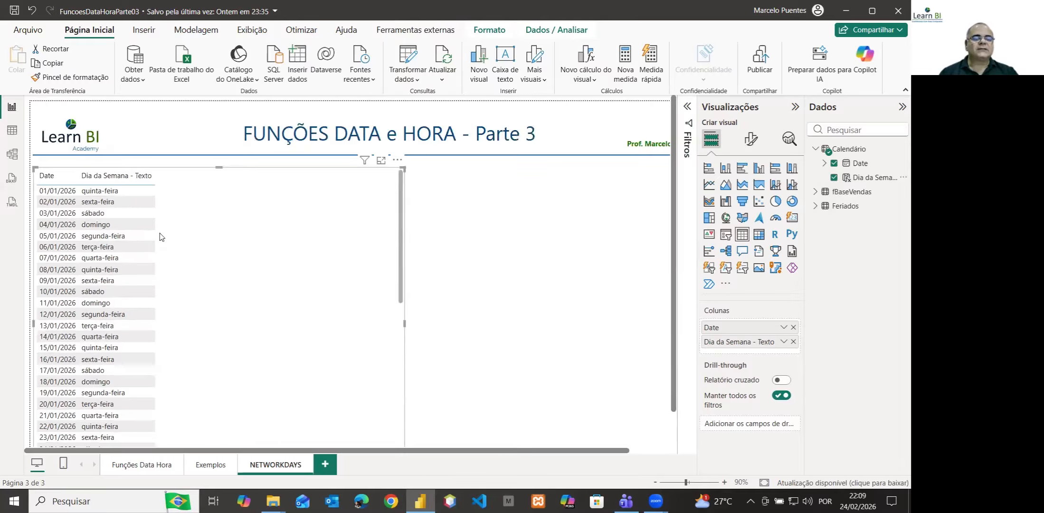
scroll(160, 237, "down", 1)
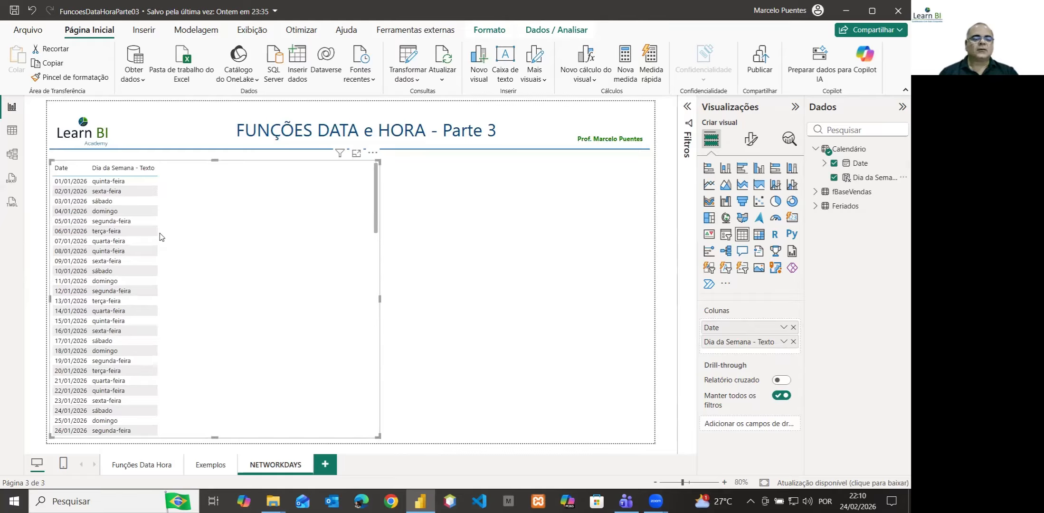
- Set the table visual's values font size to 13 and narrow the visual from its right edge
left_click(755, 144)
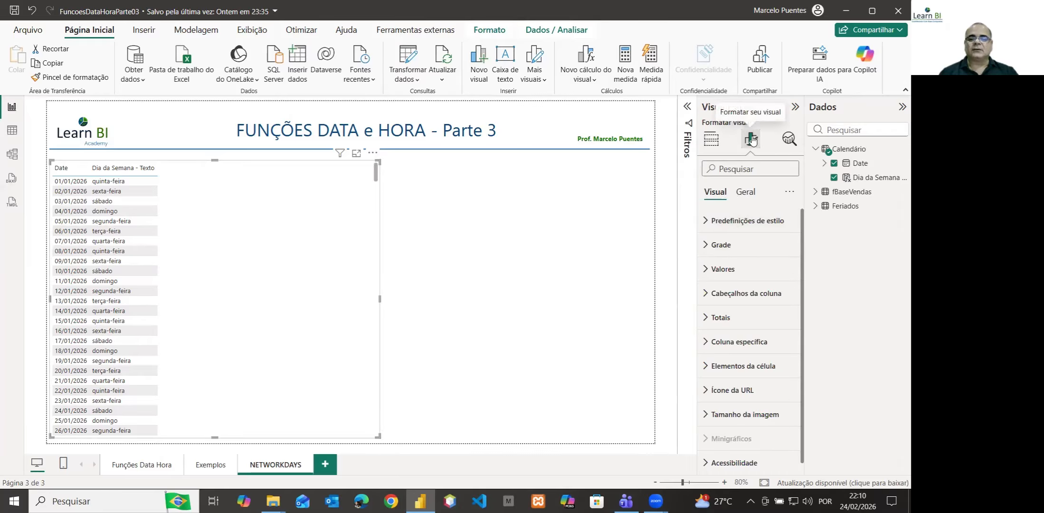
left_click(707, 270)
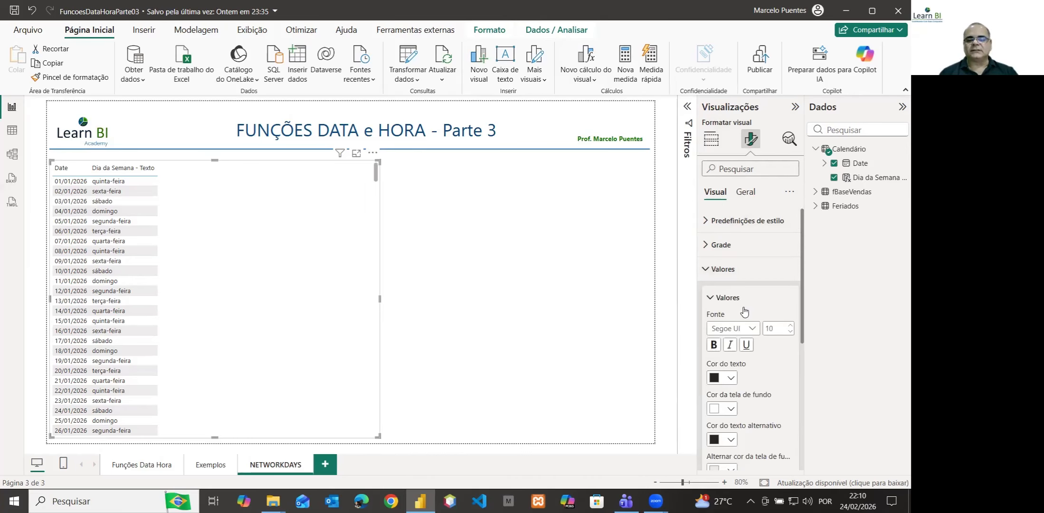
left_click(791, 327)
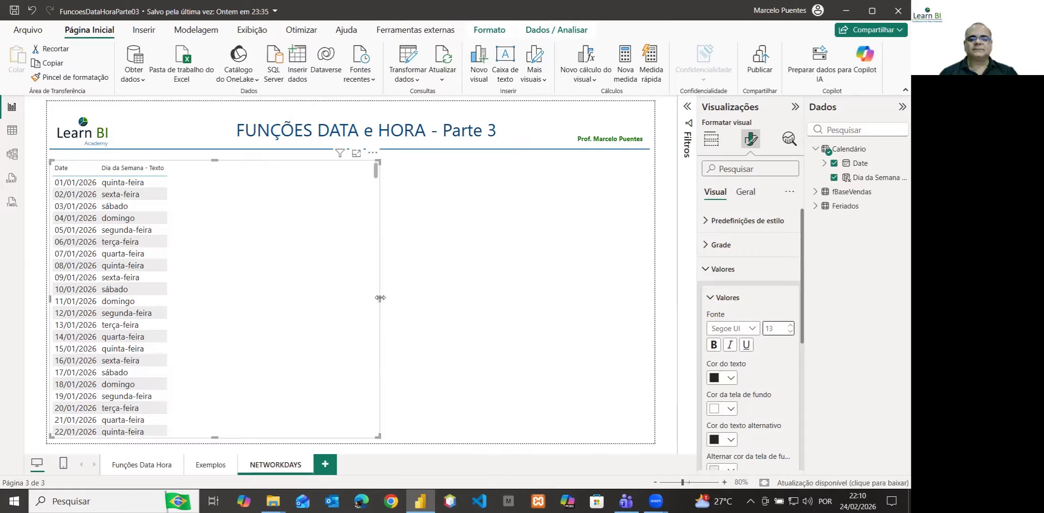
left_click_drag(380, 297, 341, 299)
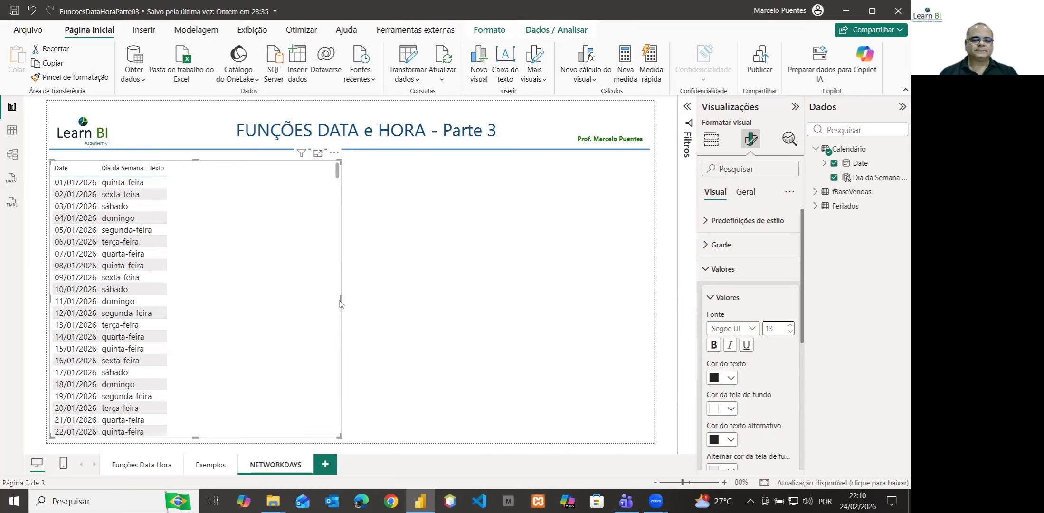
left_click_drag(336, 302, 323, 303)
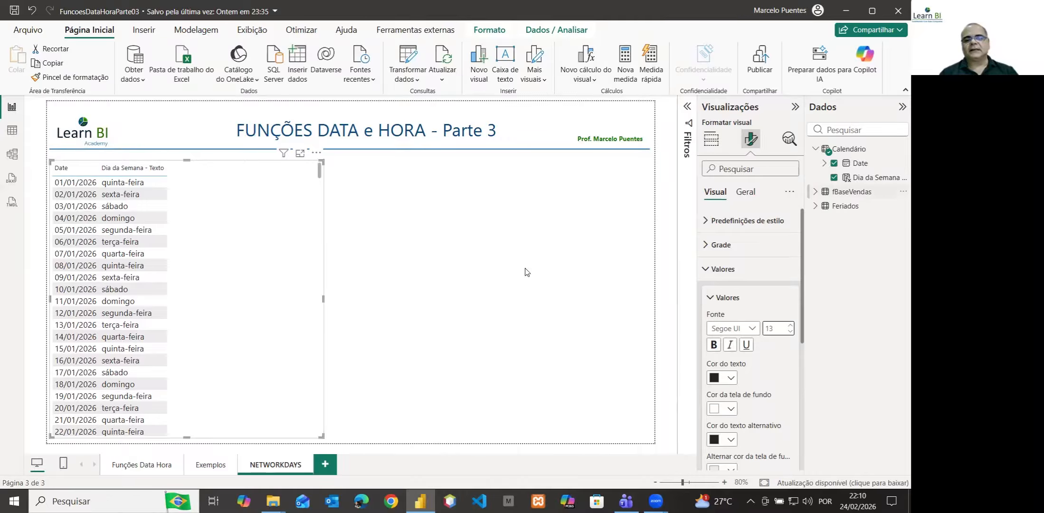
- Create a new measure in the Calendário table and name it NetWorkDay - Descartando Sab e Dom
right_click(844, 153)
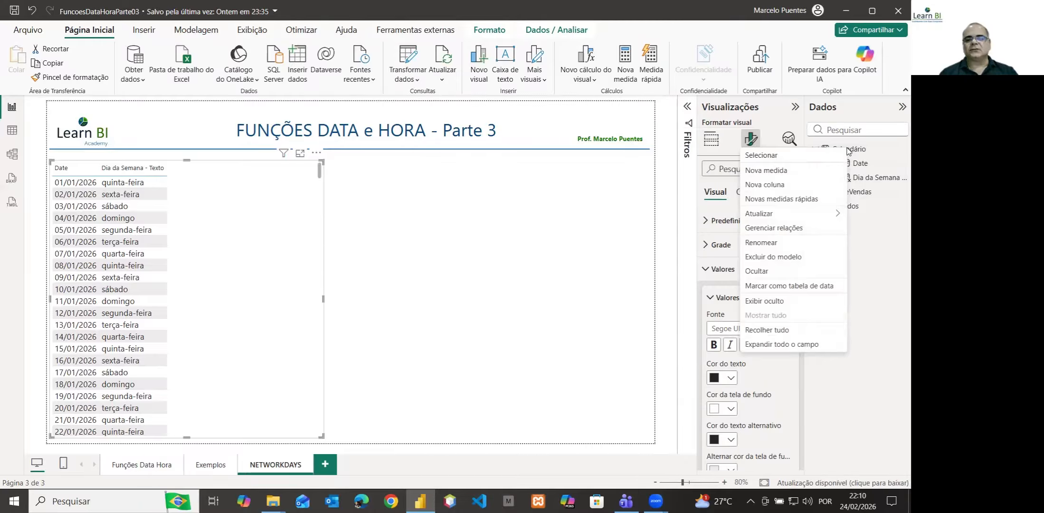
left_click(782, 172)
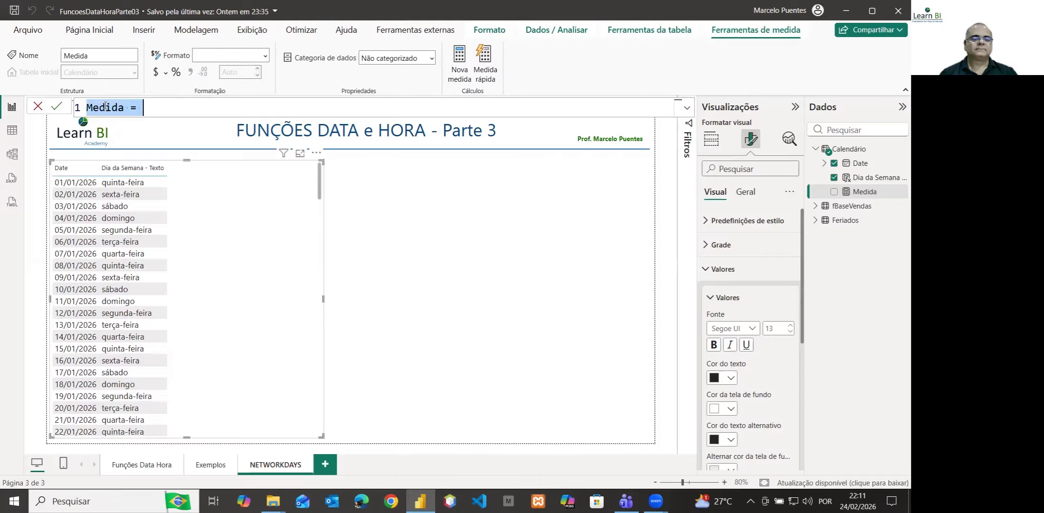
double_click(105, 107)
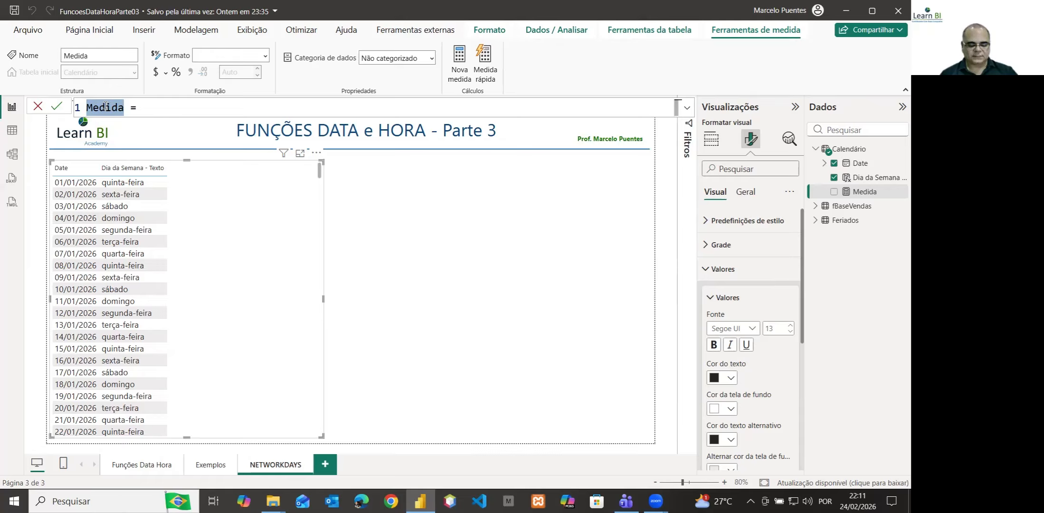
type("Netw")
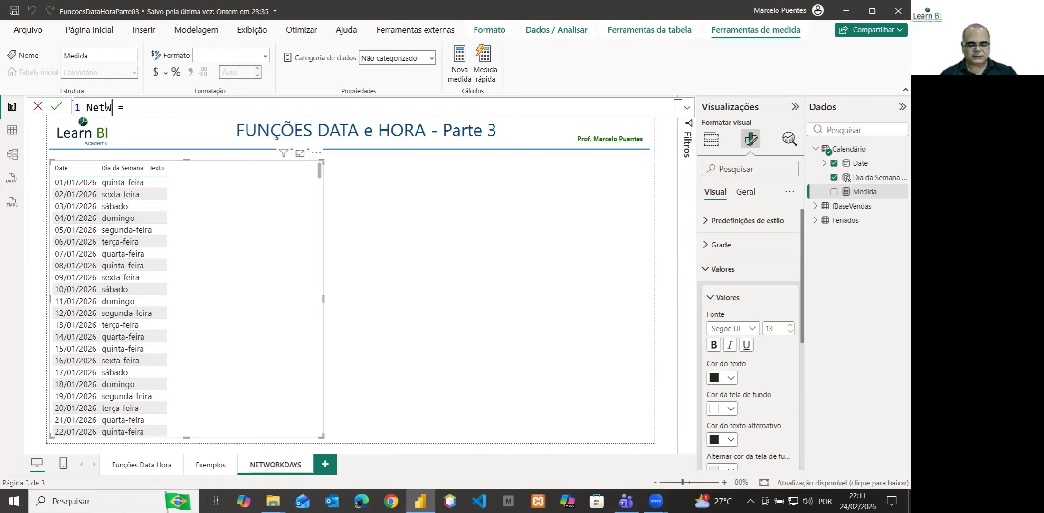
type("orkDa")
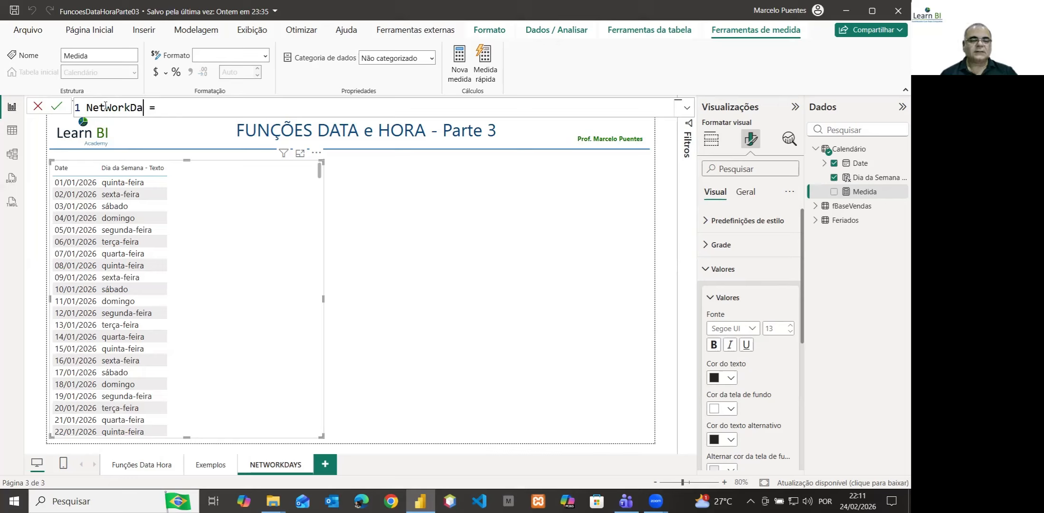
type("y")
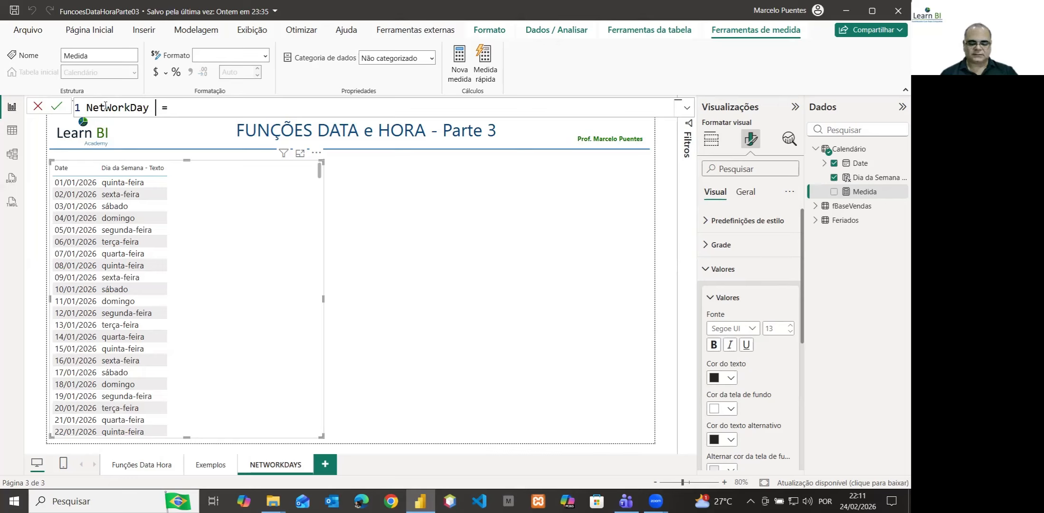
type(" - Desca")
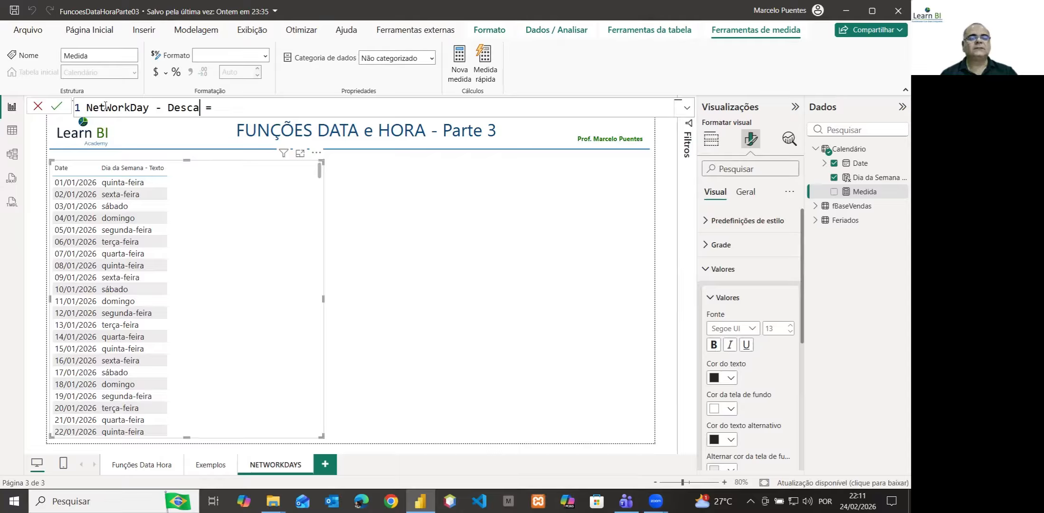
key("BackSpace")
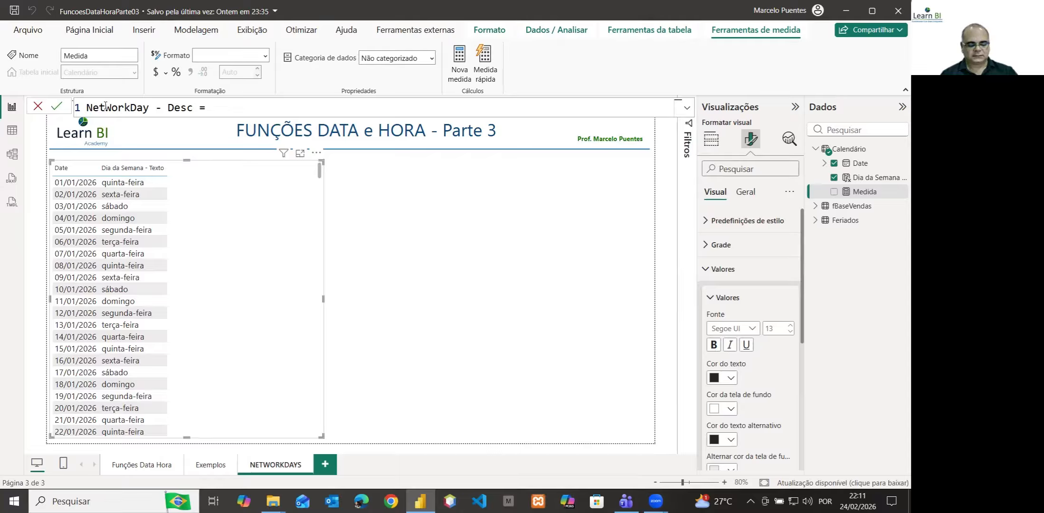
type("artan")
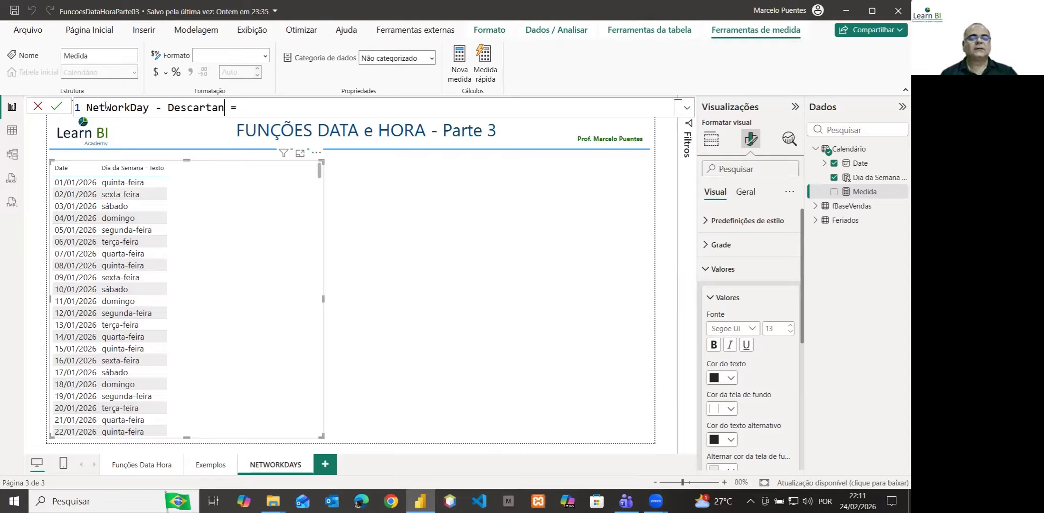
type("do ")
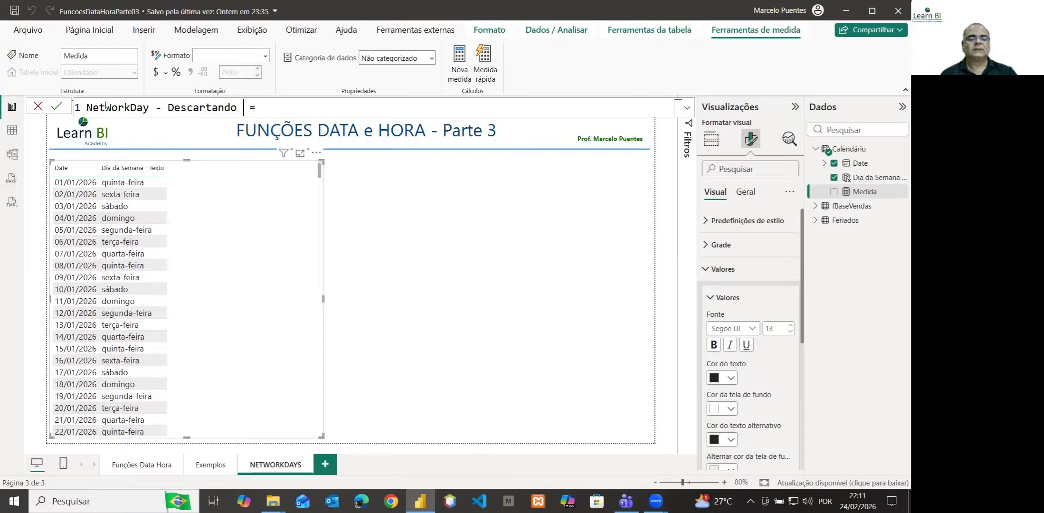
type("Sa")
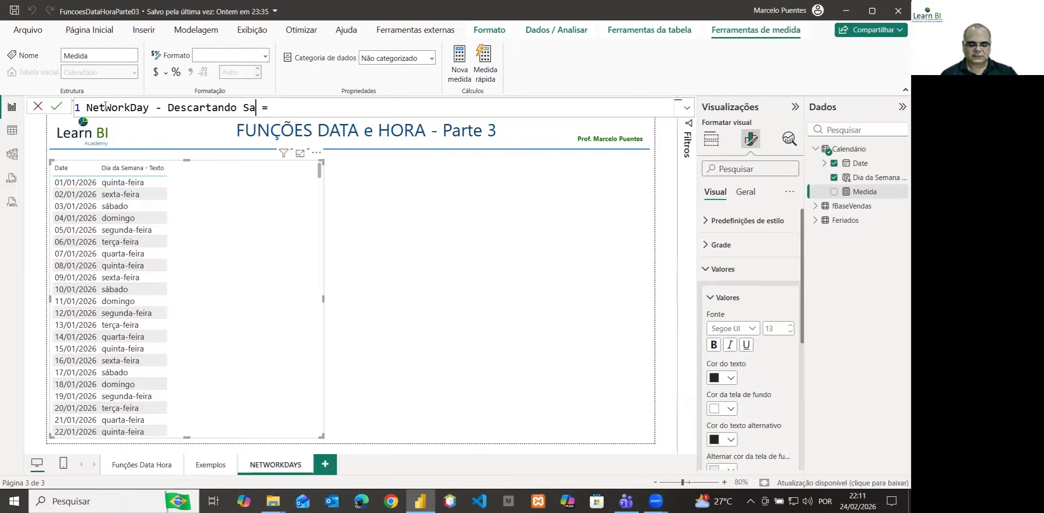
type("b")
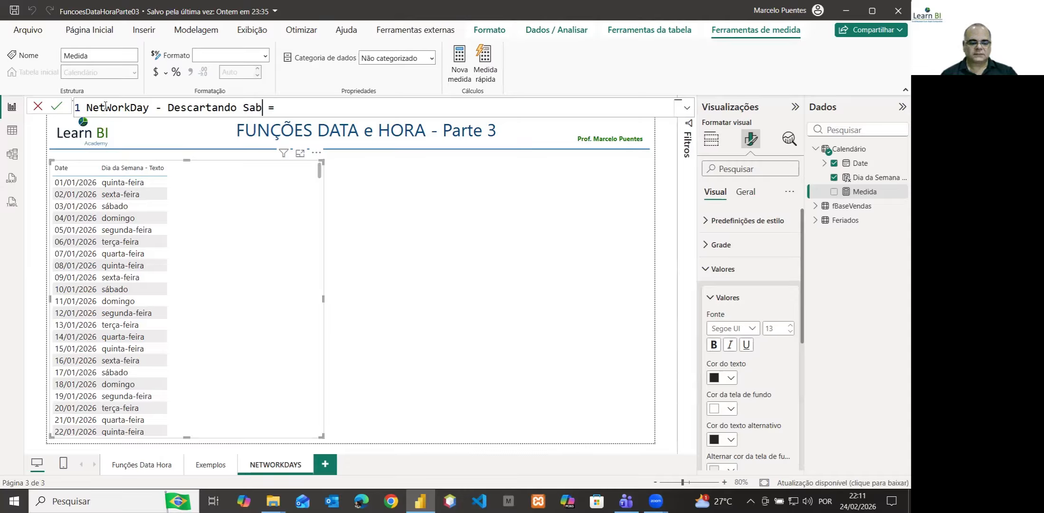
type(" e Dom")
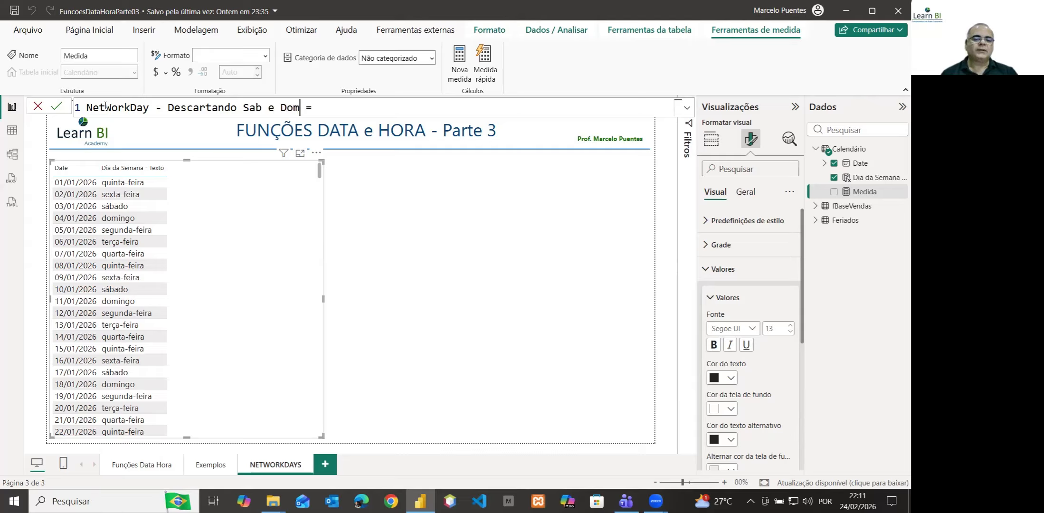
- Define the NetWorkDay - Descartando Sab e Dom measure with the formula NETWORKDAYS("01/01/2026","31/12/2026",1)
key("End")
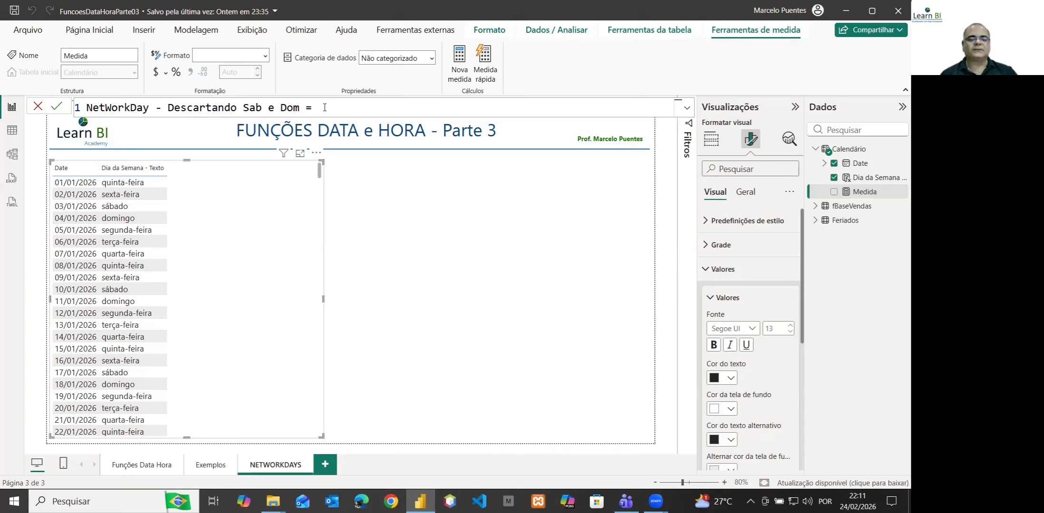
type("ne")
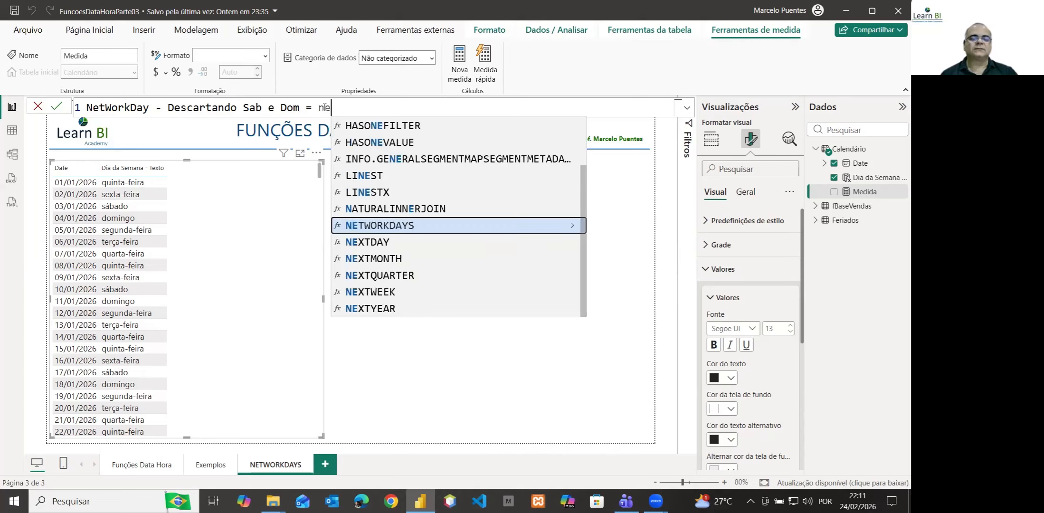
left_click(410, 228)
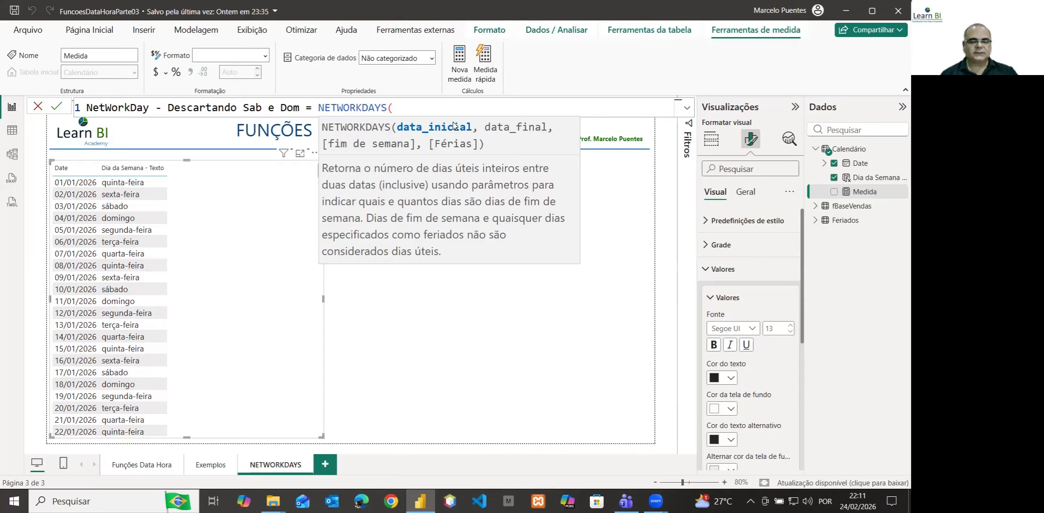
type("\"")
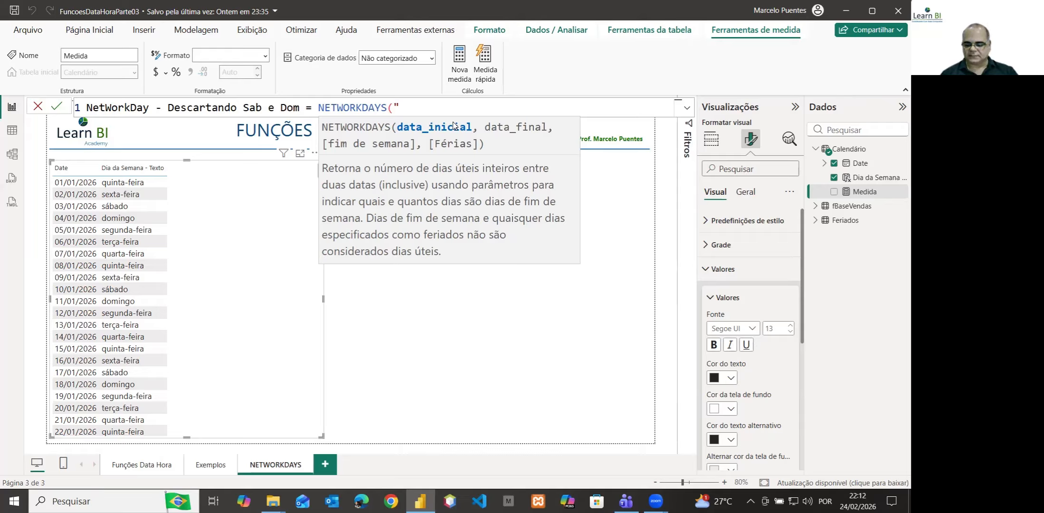
type("01/01/2")
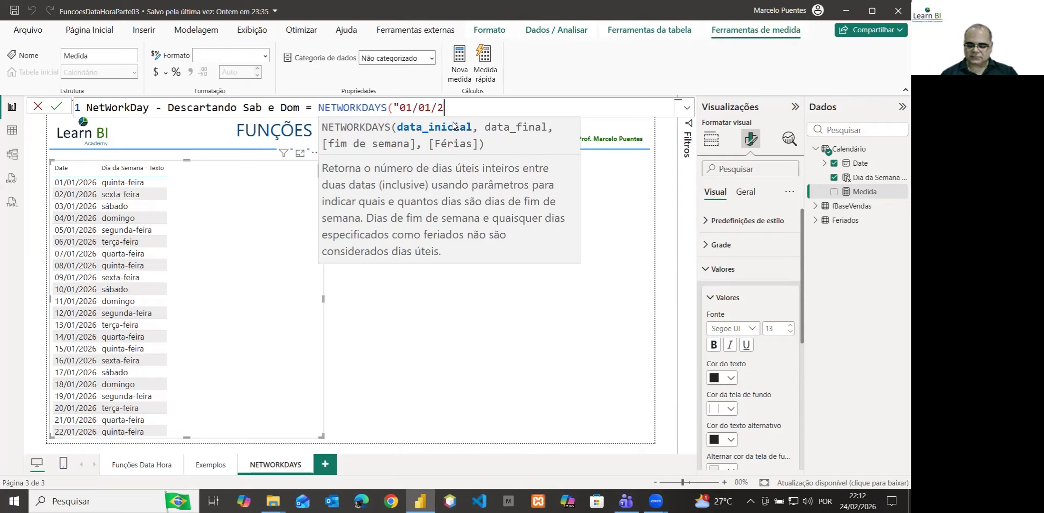
type("026")
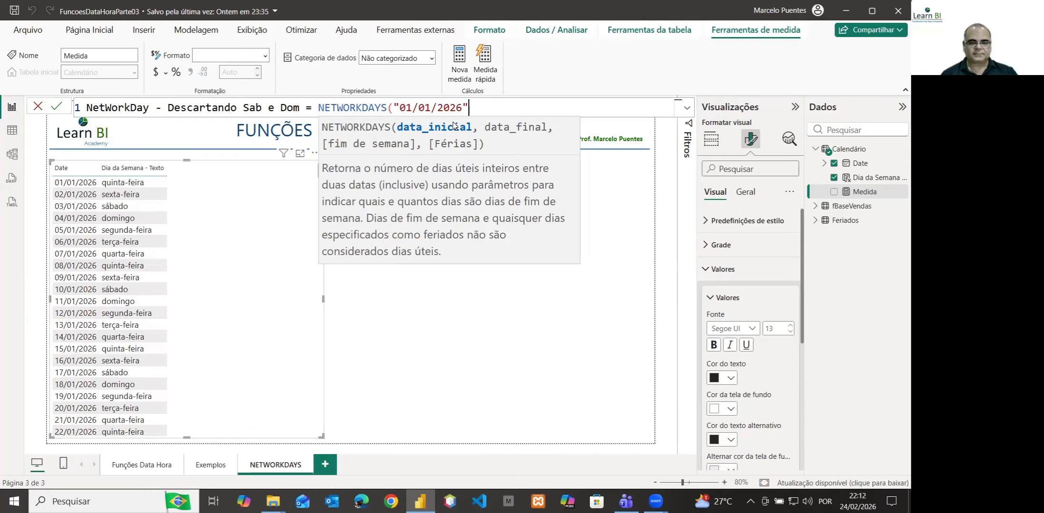
type("\",")
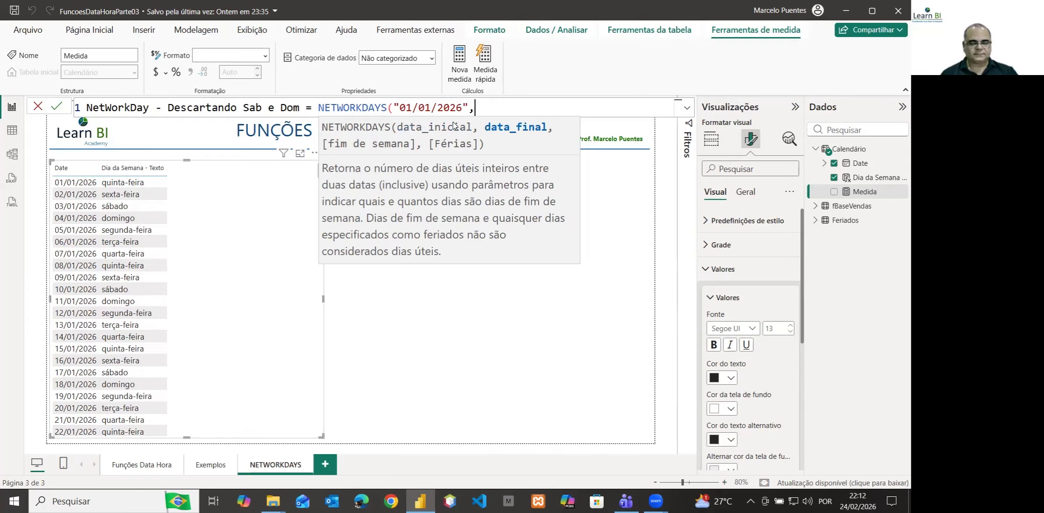
type("\"31")
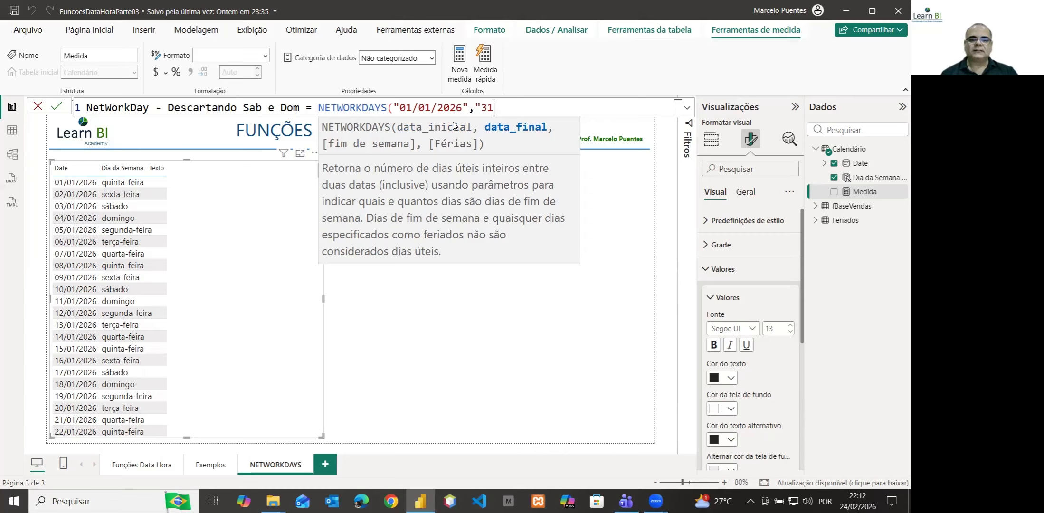
type("/12/2026")
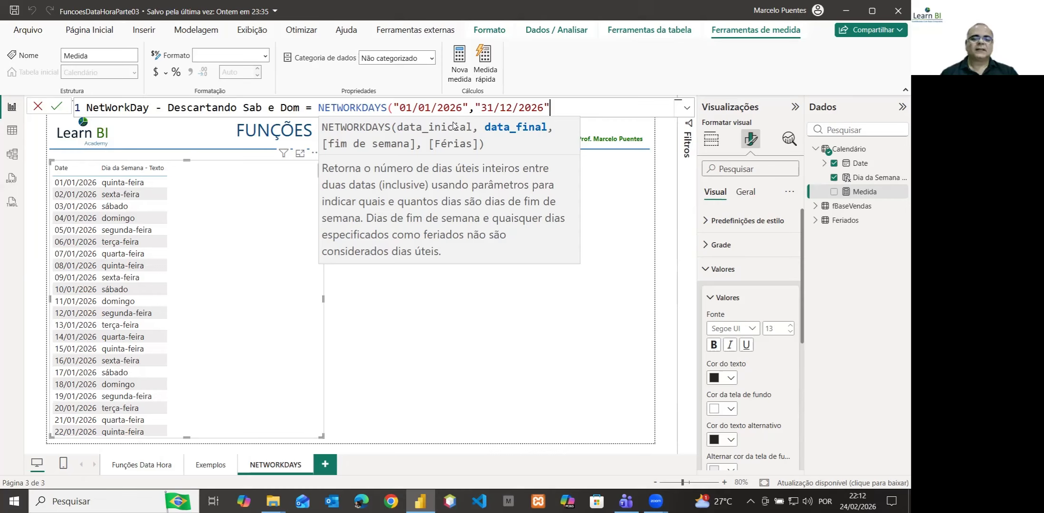
type(",")
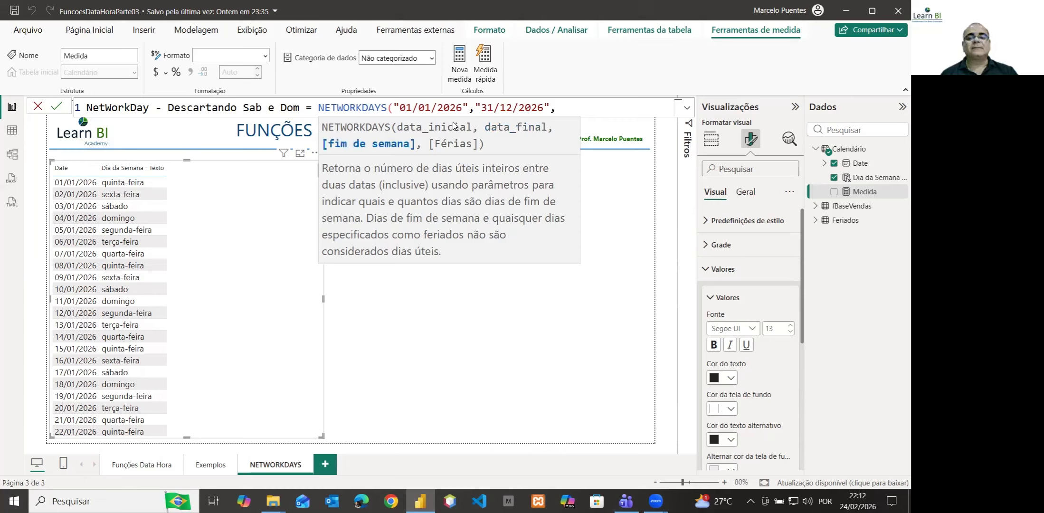
type("1")
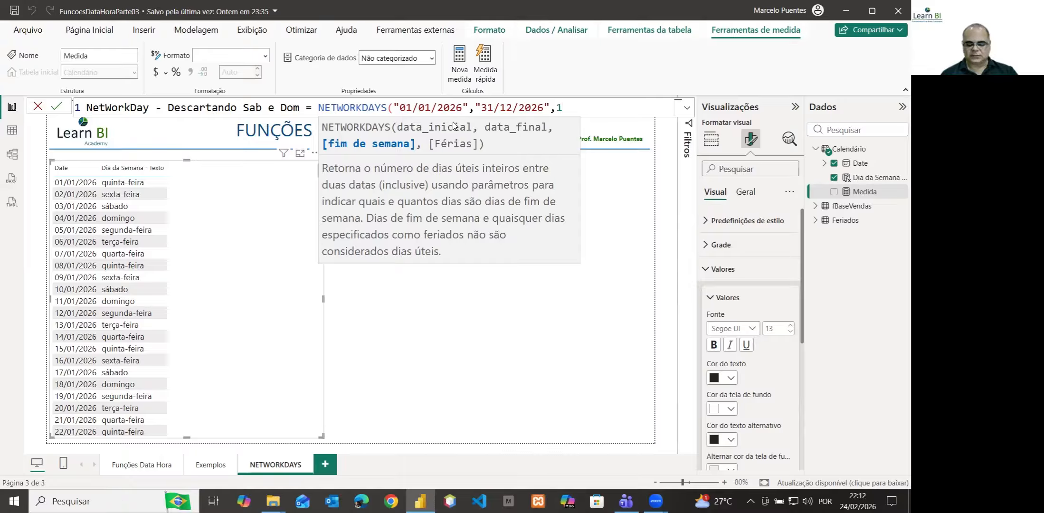
type(")")
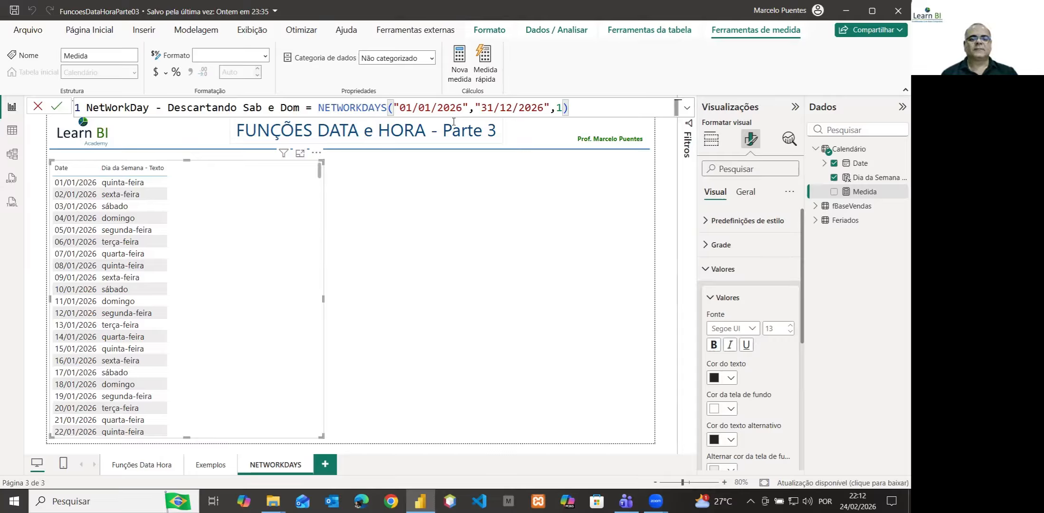
key("Return")
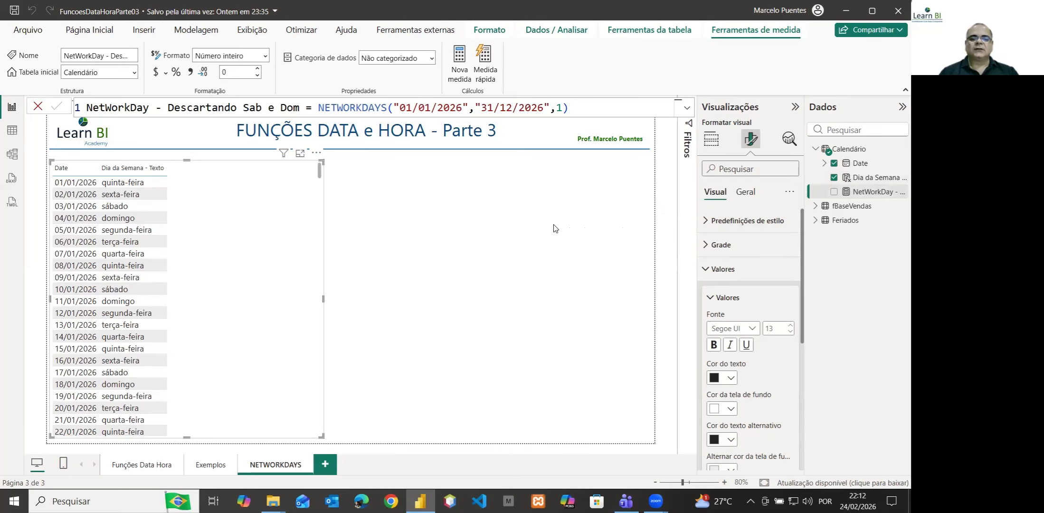
- Insert a card visual beside the table, narrow it from its left edge, and set its value to the NetWorkDay - Descartando Sab e Dom measure
left_click(436, 221)
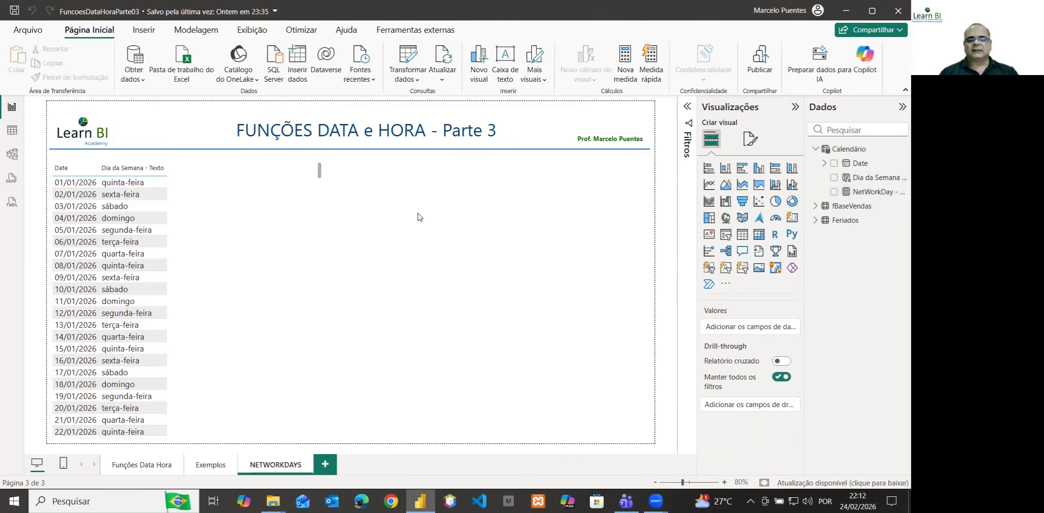
left_click(792, 219)
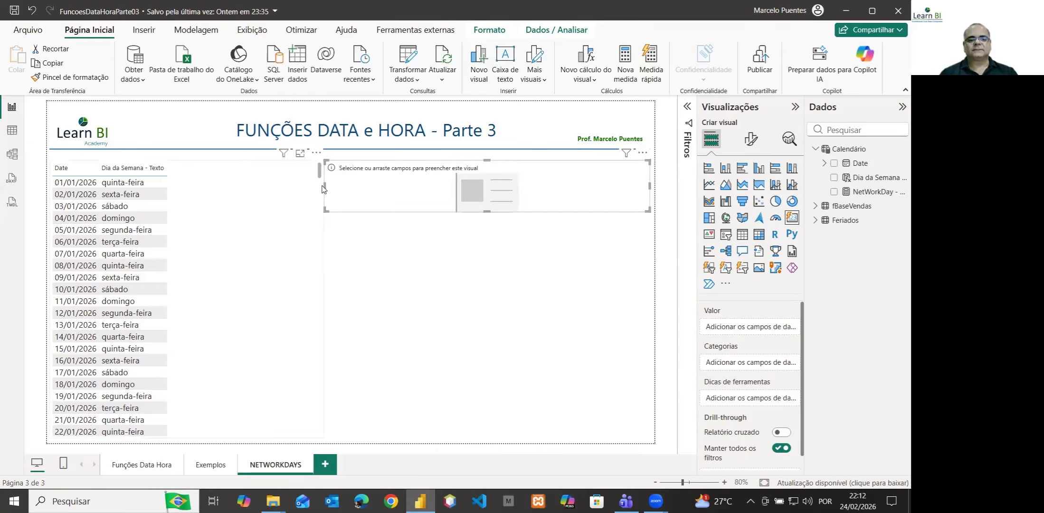
left_click_drag(326, 190, 354, 189)
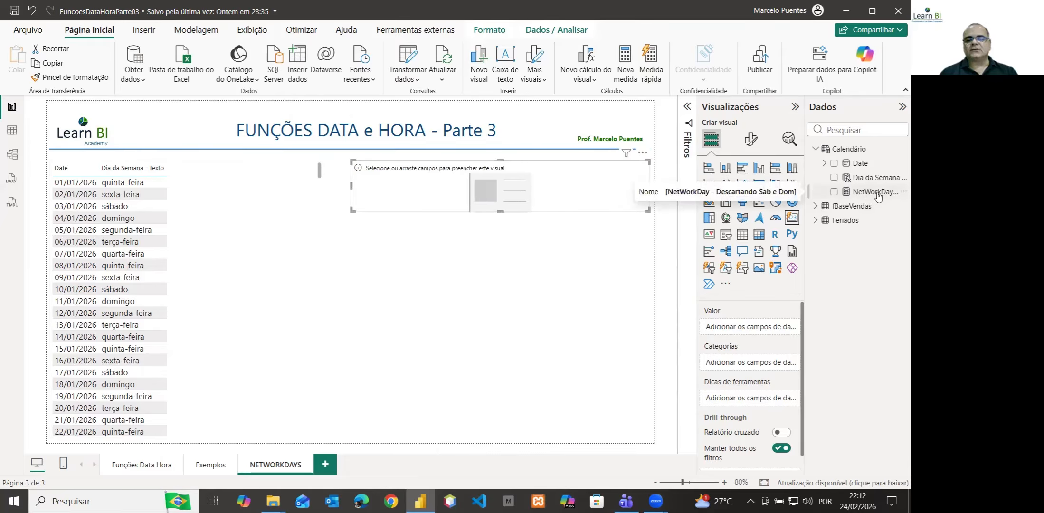
left_click_drag(878, 197, 766, 331)
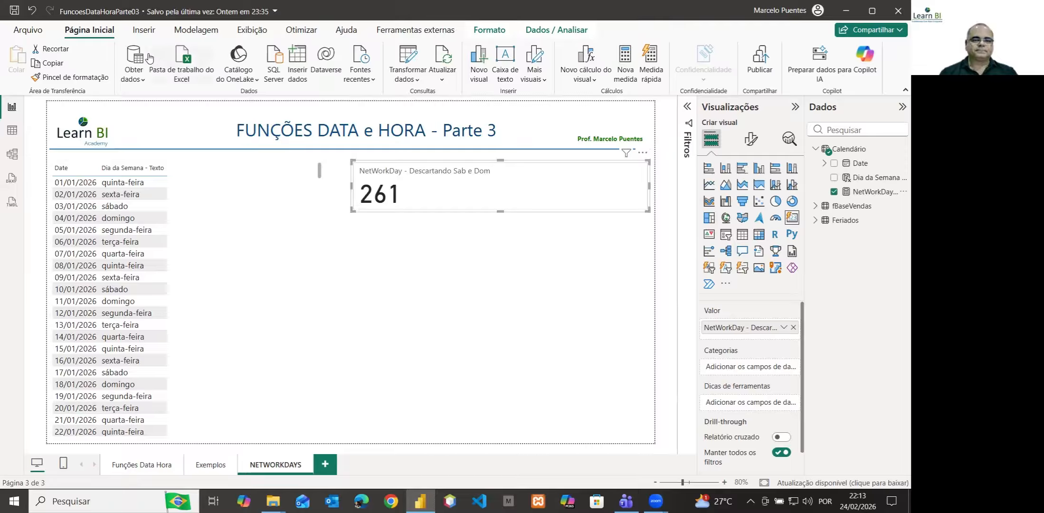
- Create a new measure in the Calendário table and name it NetWorkDays - Descartando Sab, Dom e Feriados
right_click(845, 152)
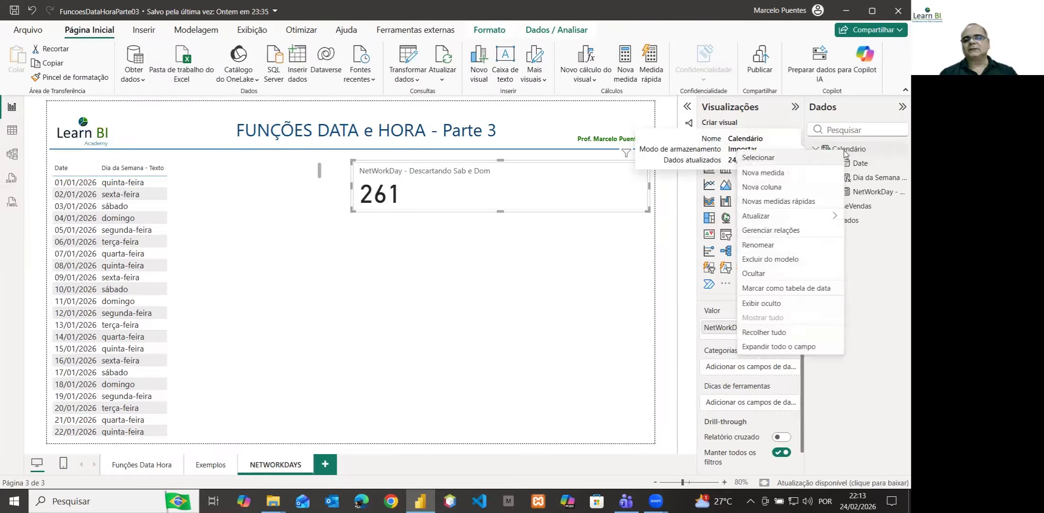
left_click(770, 174)
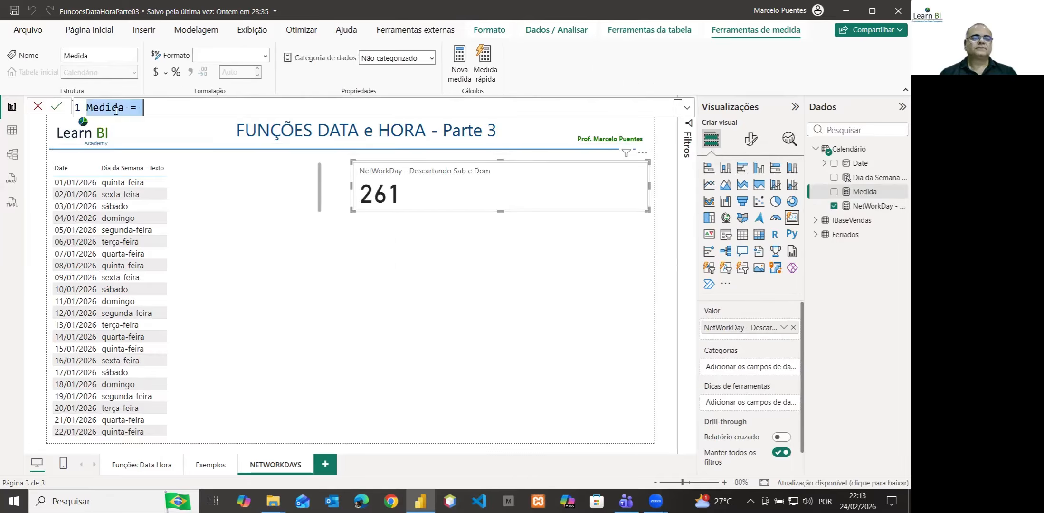
double_click(113, 109)
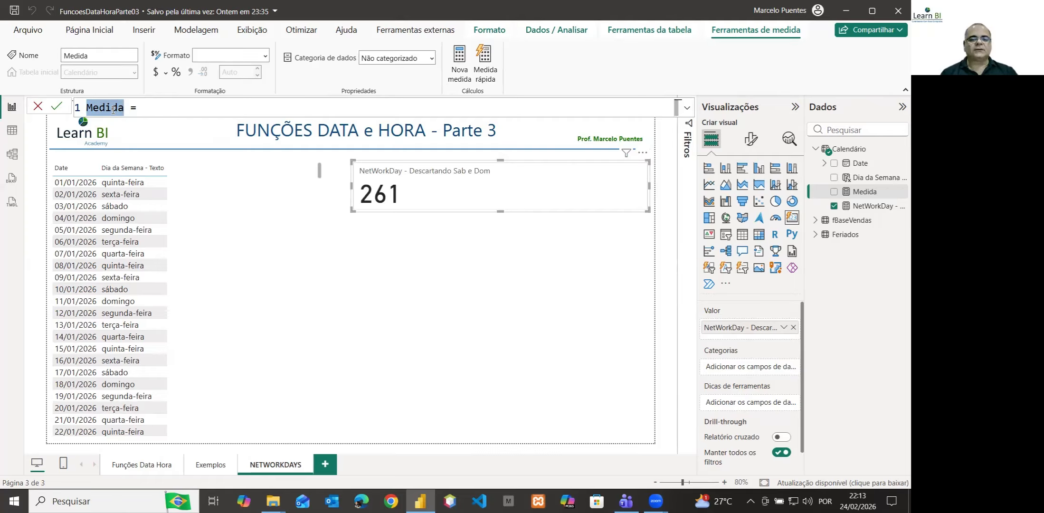
type("Net")
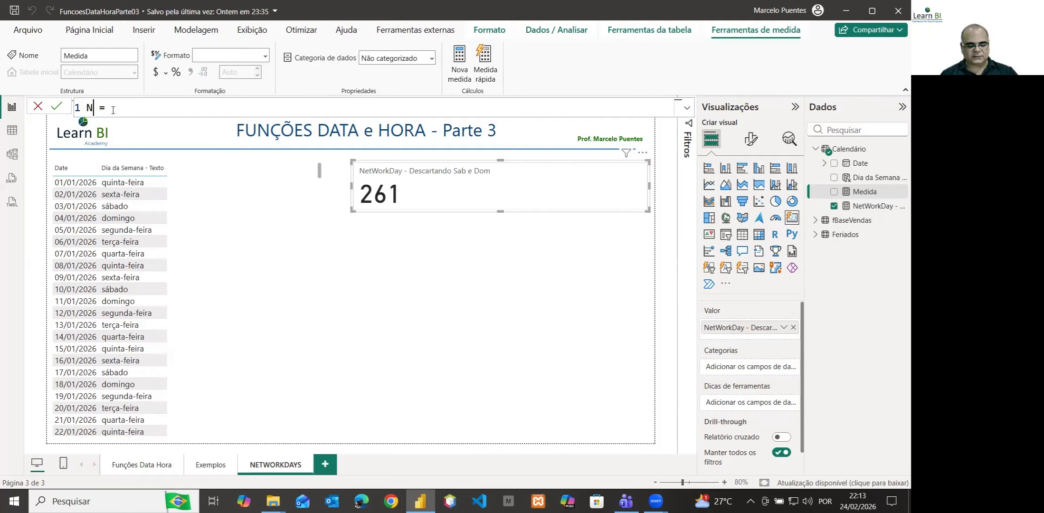
type("Work")
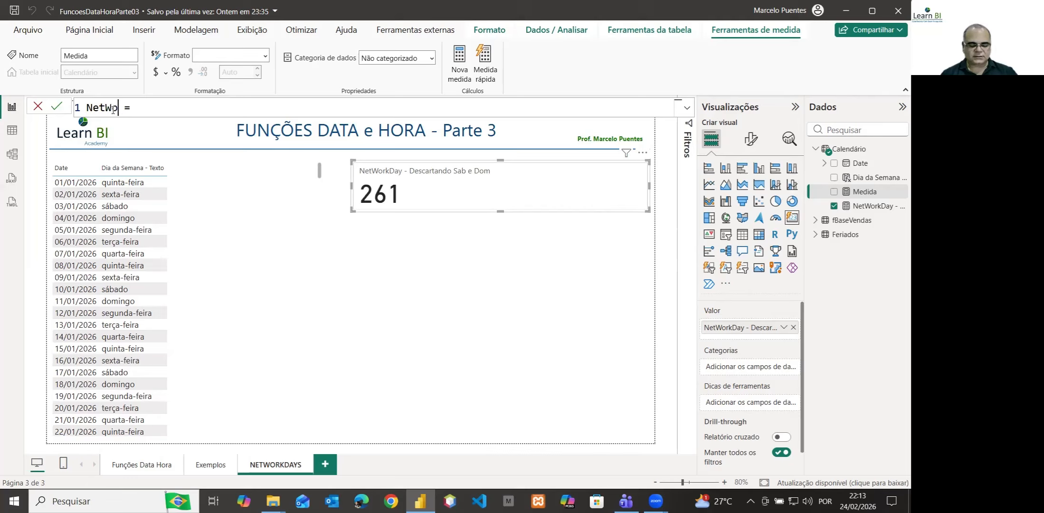
type("Dayus")
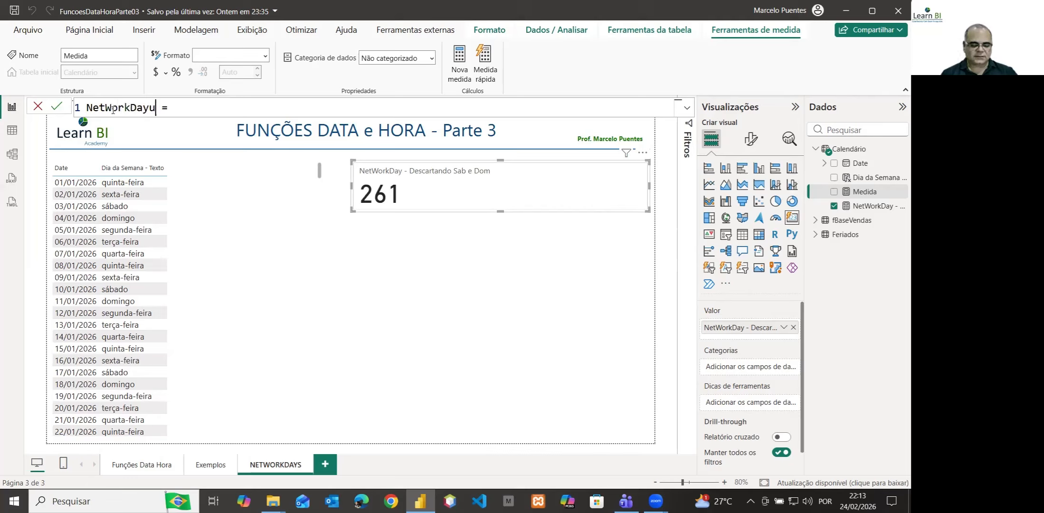
key("BackSpace")
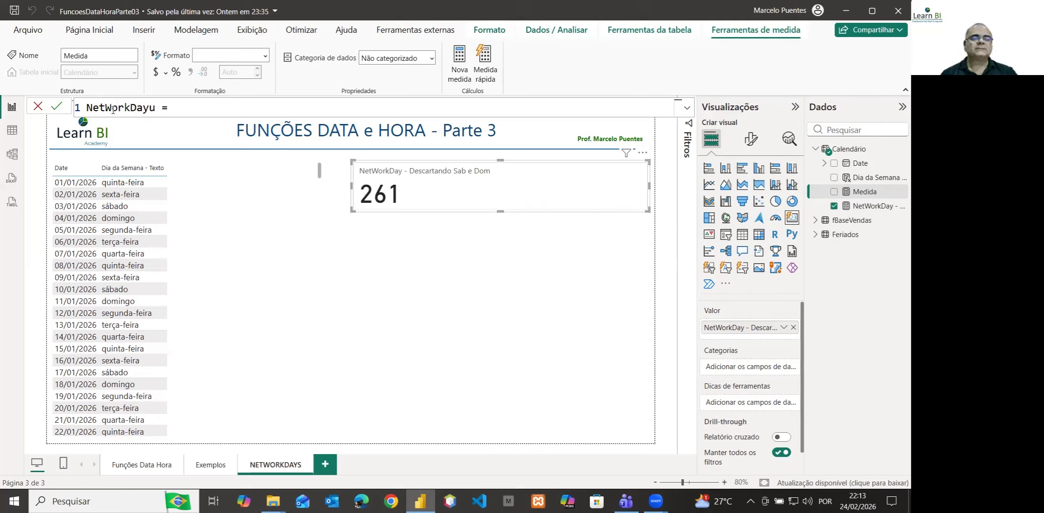
key("BackSpace")
type("s")
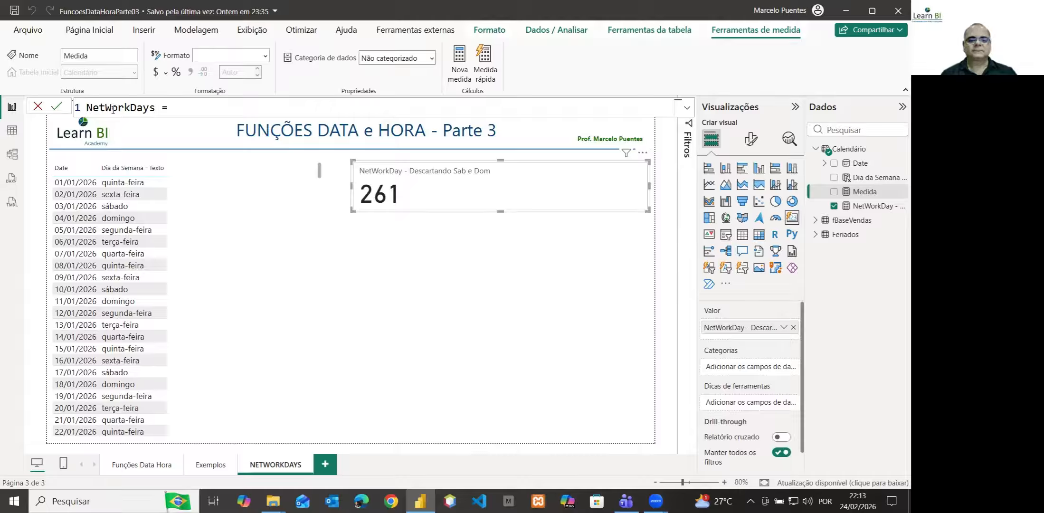
type(" - Des ")
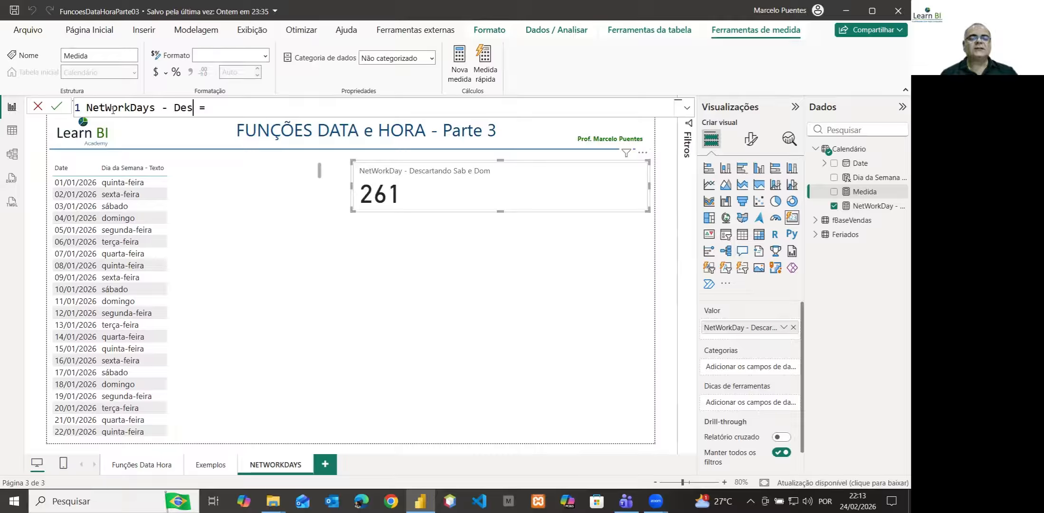
type("cartando")
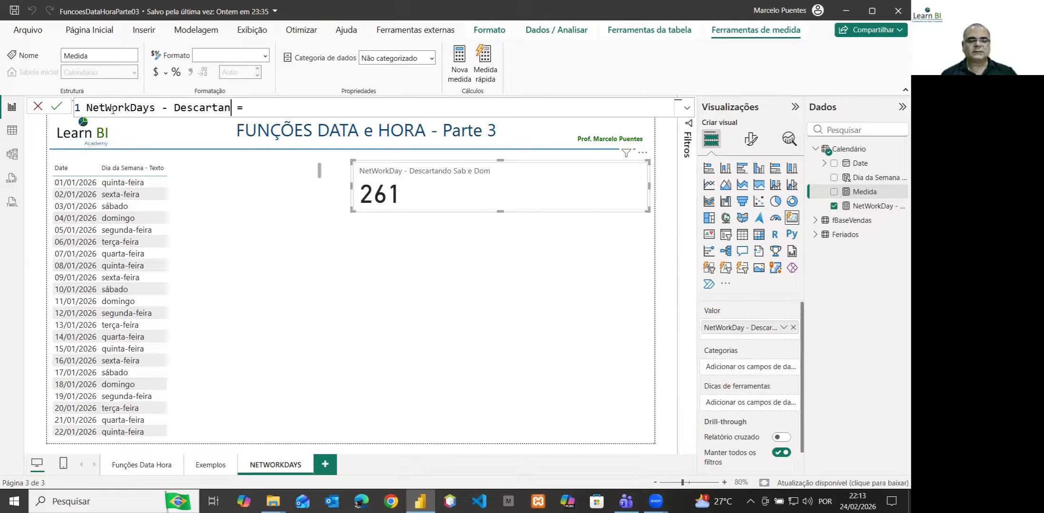
type(" S")
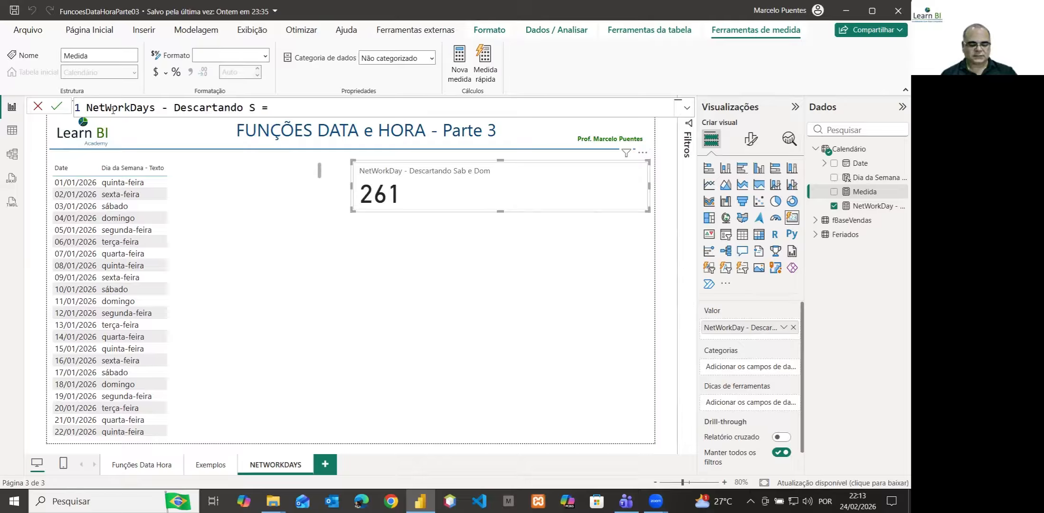
type("ab")
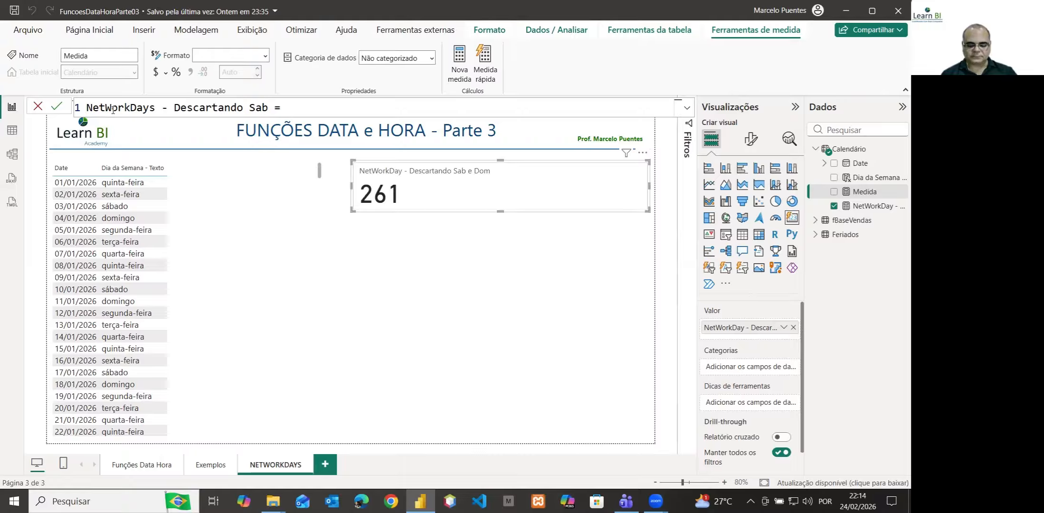
type(", Dom")
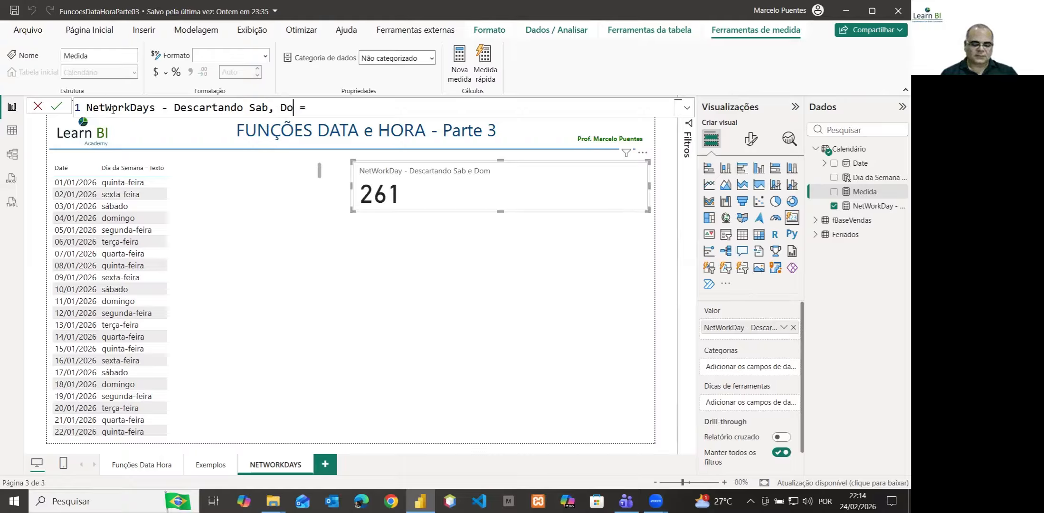
type(" e Fet")
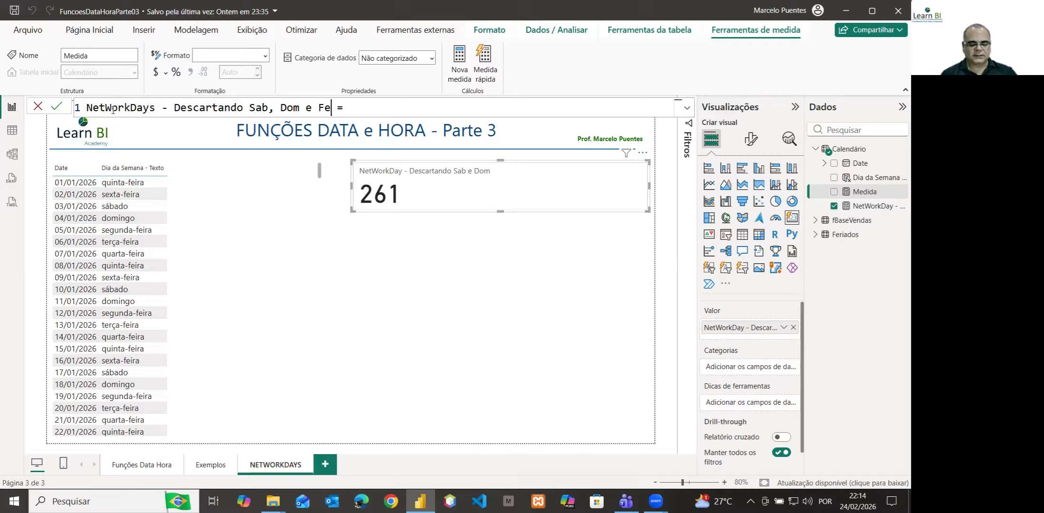
key("BackSpace")
type("riados = ")
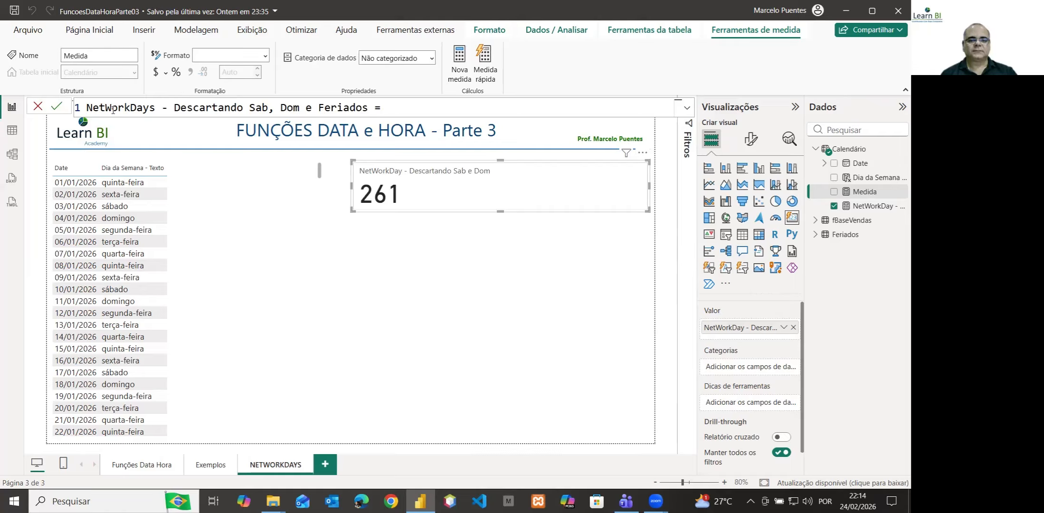
- Define the NetWorkDays - Descartando Sab, Dom e Feriados measure with the formula NETWORKDAYS("01/01/2026","31/12/2026",1,Feriados)
type("net")
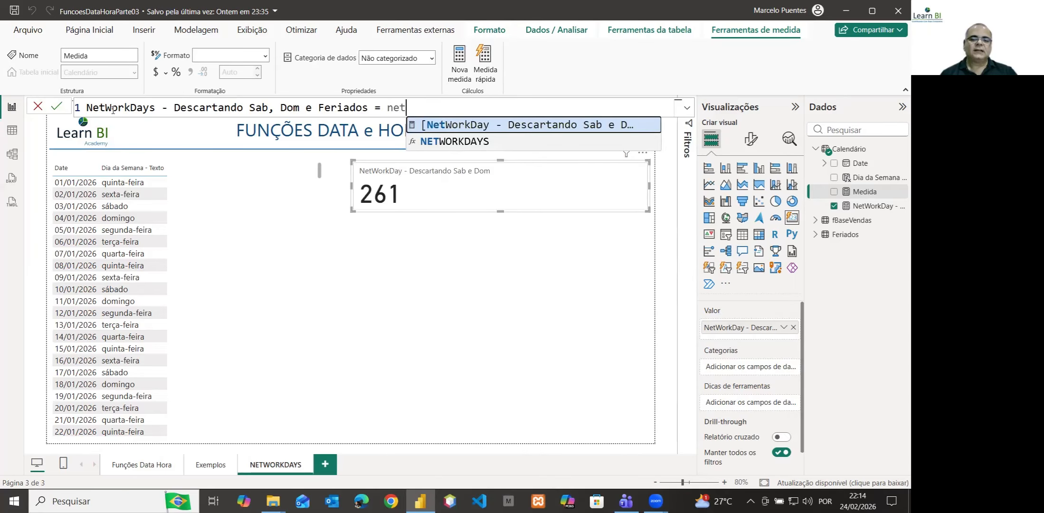
key("Down")
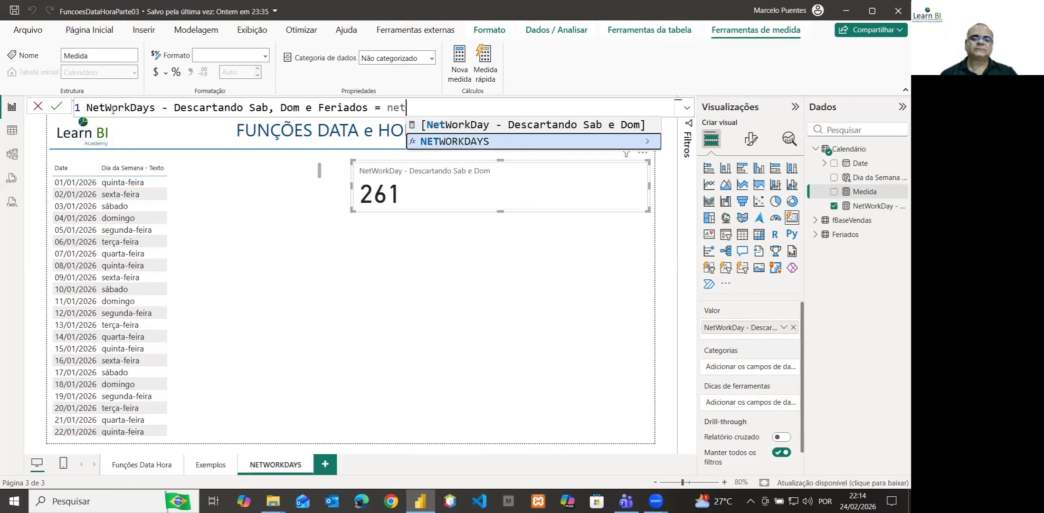
left_click(444, 142)
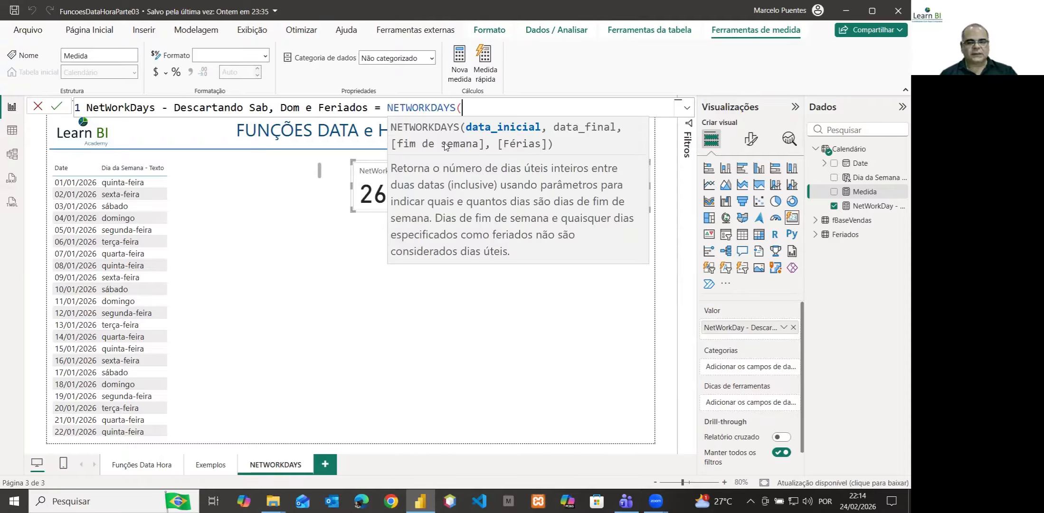
type("\"01/0")
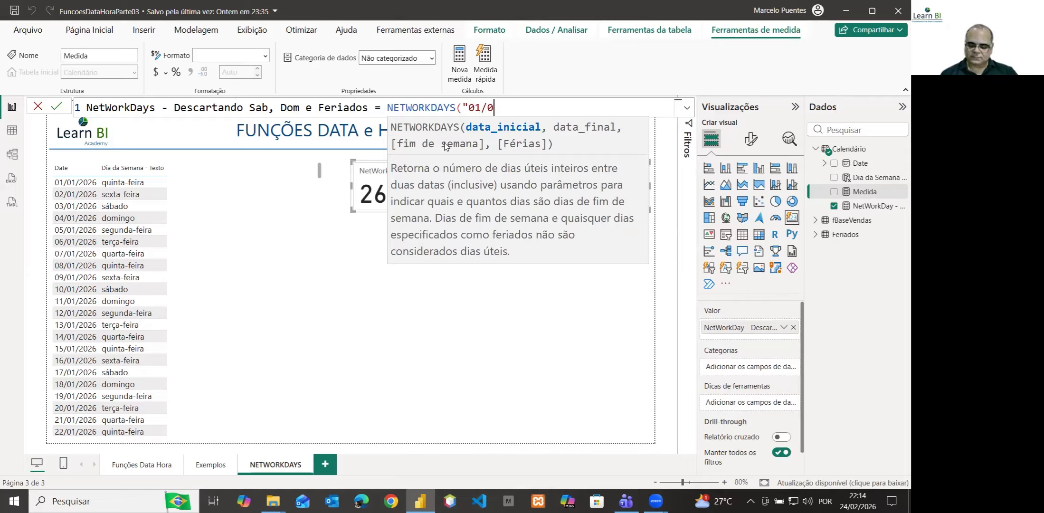
type("1/2026")
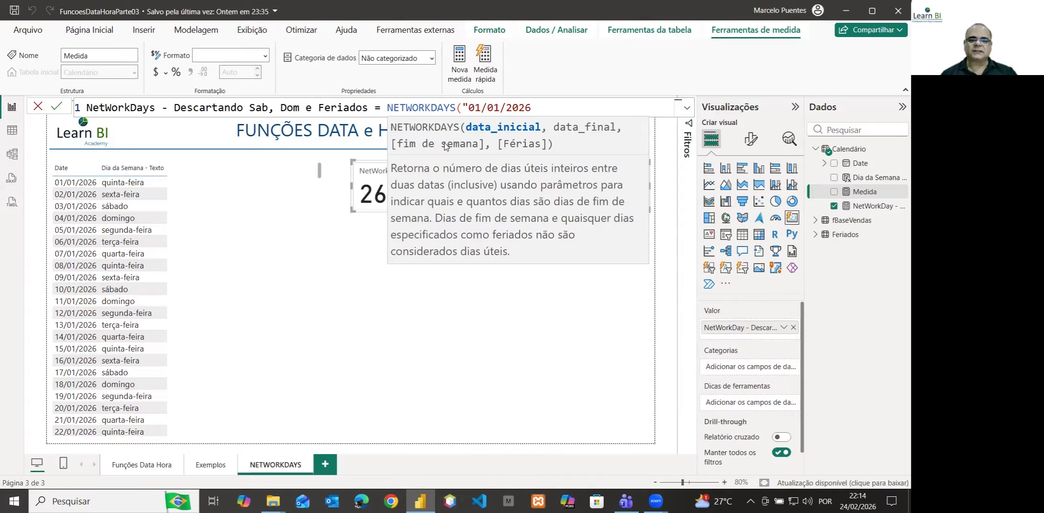
type("/")
key("BackSpace")
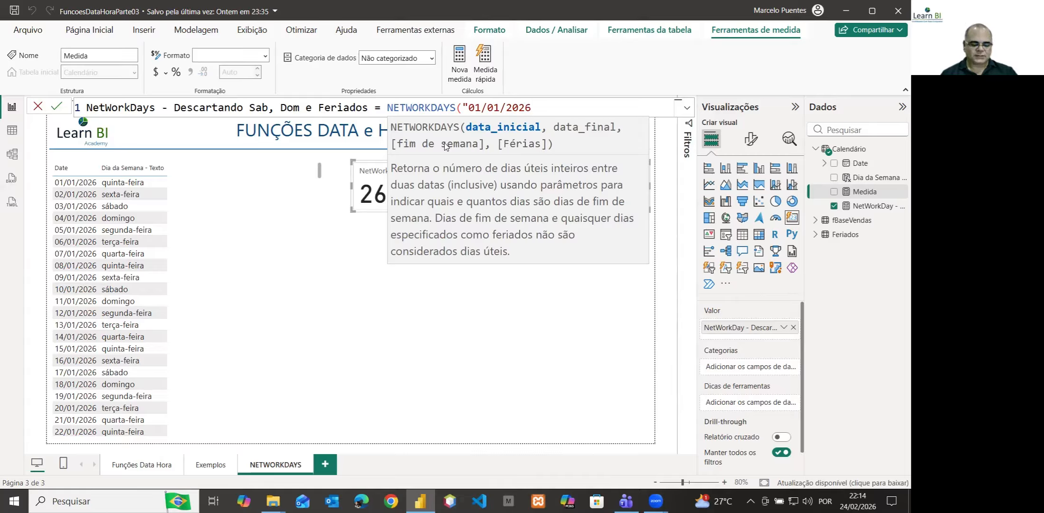
type("\",")
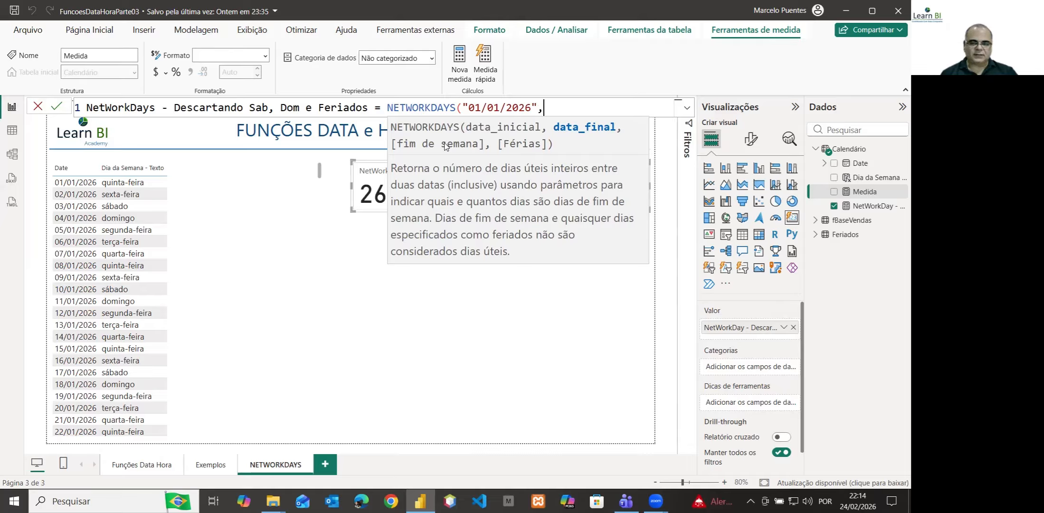
type("\"3")
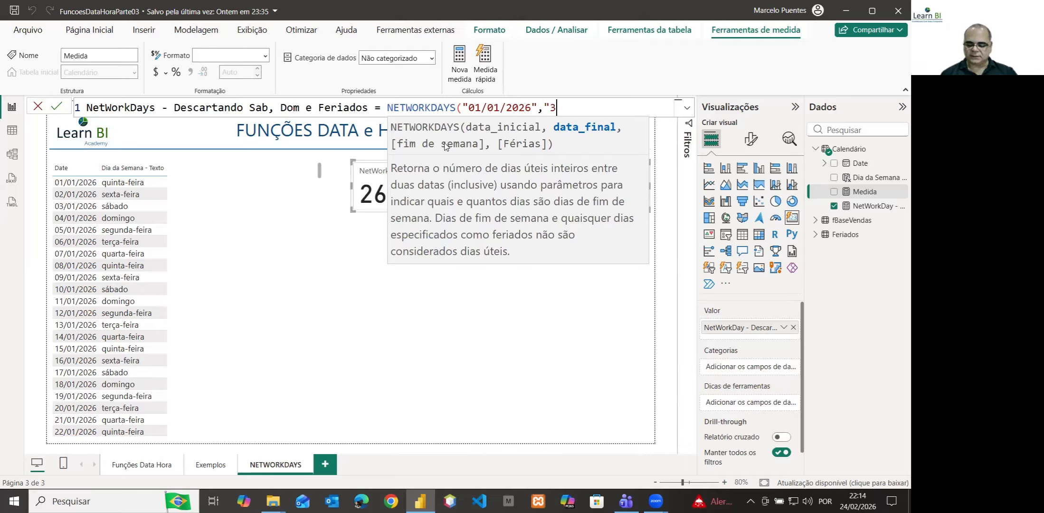
type("1/12/2026")
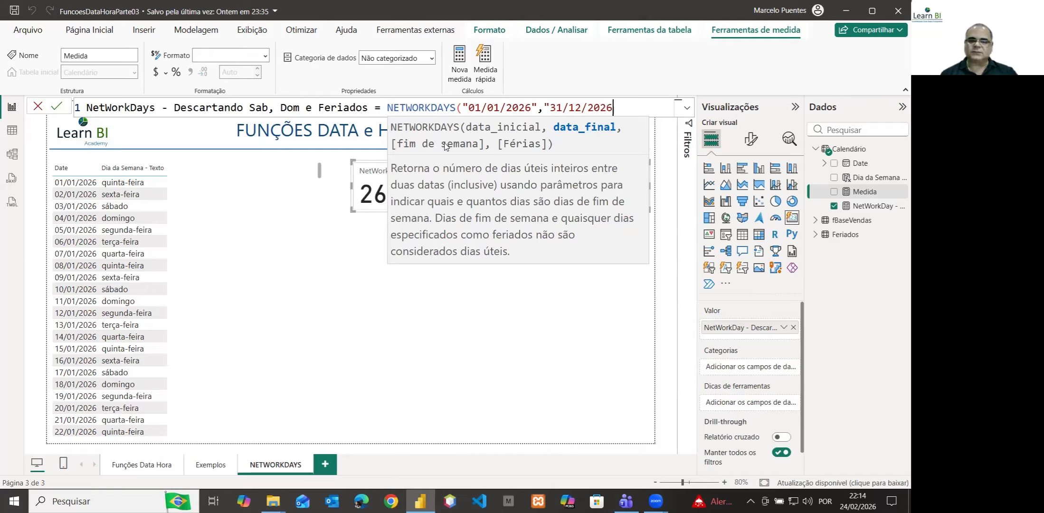
type("\",")
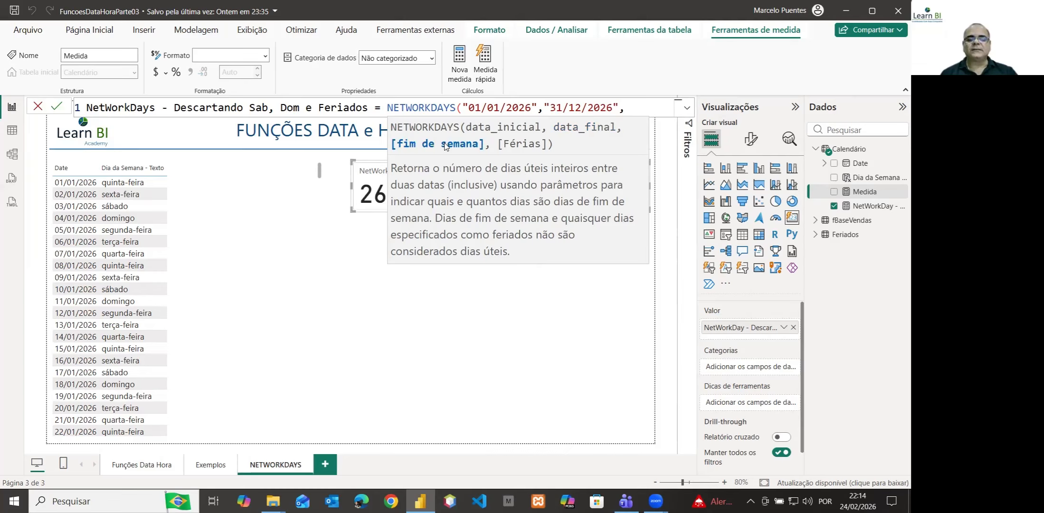
type("1,")
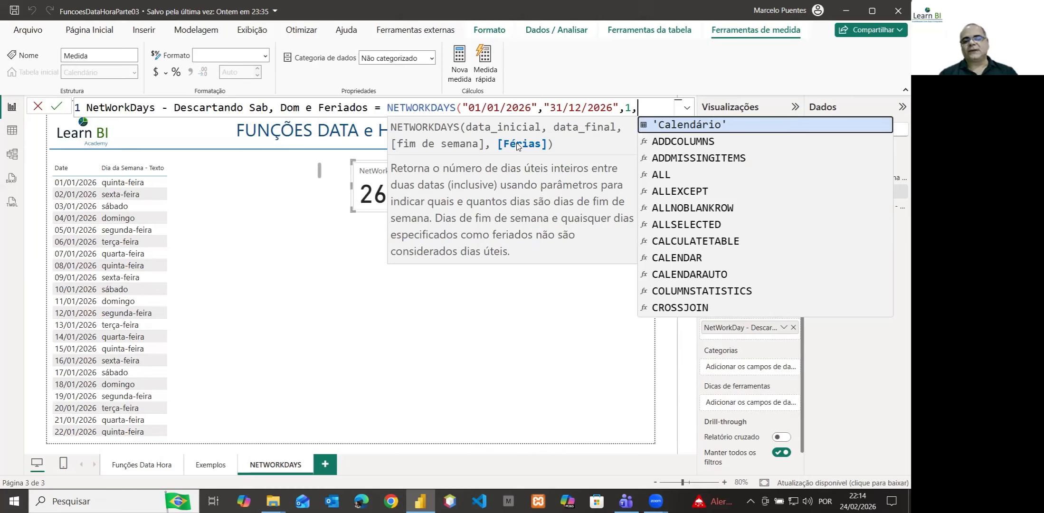
type("f")
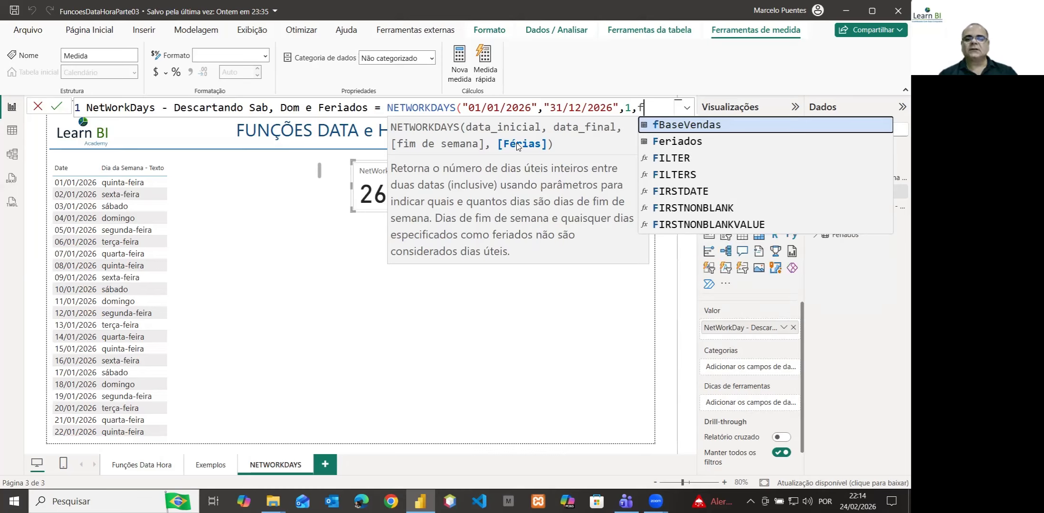
left_click(692, 142)
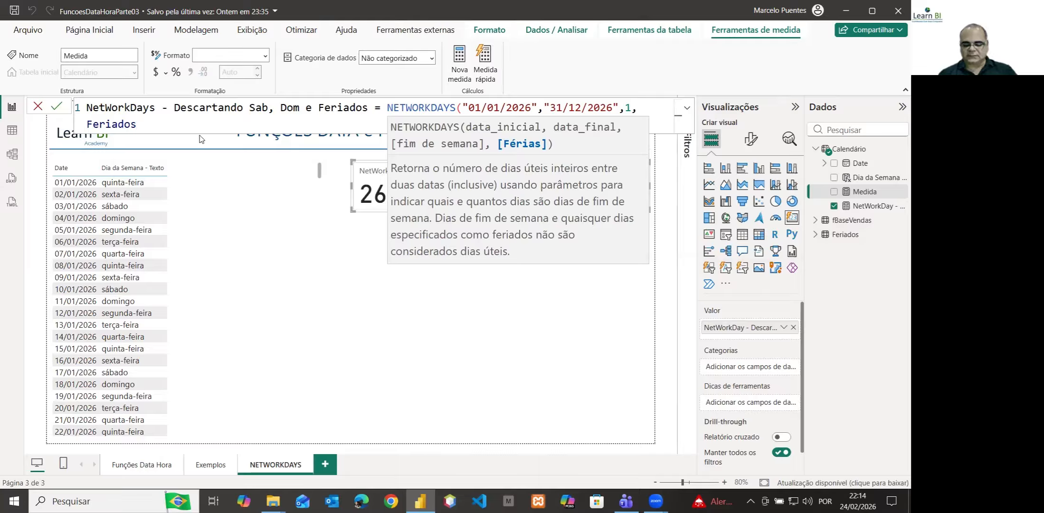
type(")")
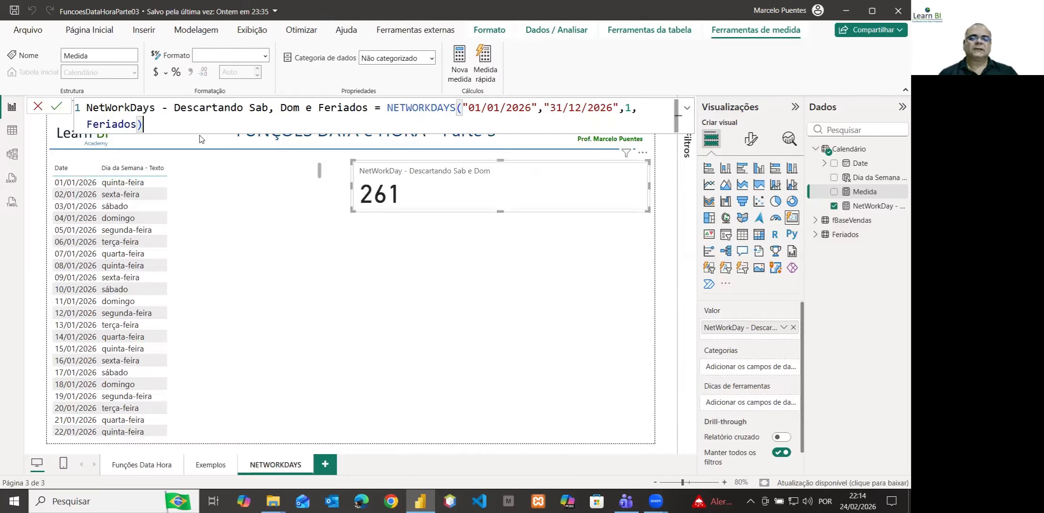
key("Return")
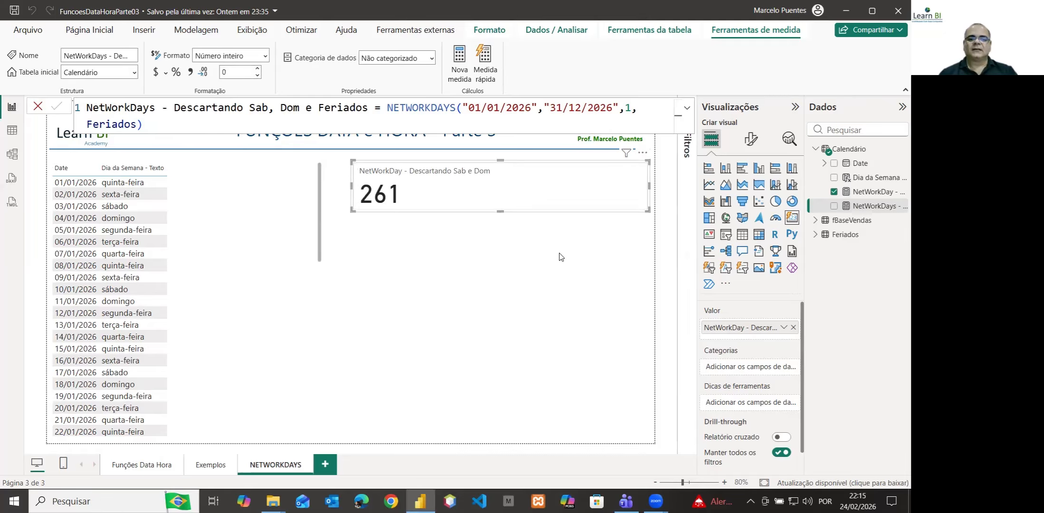
- Insert a second card visual below the first one and set its value to the NetWorkDays - Descartando Sab, Dom e Feriados measure
left_click(525, 260)
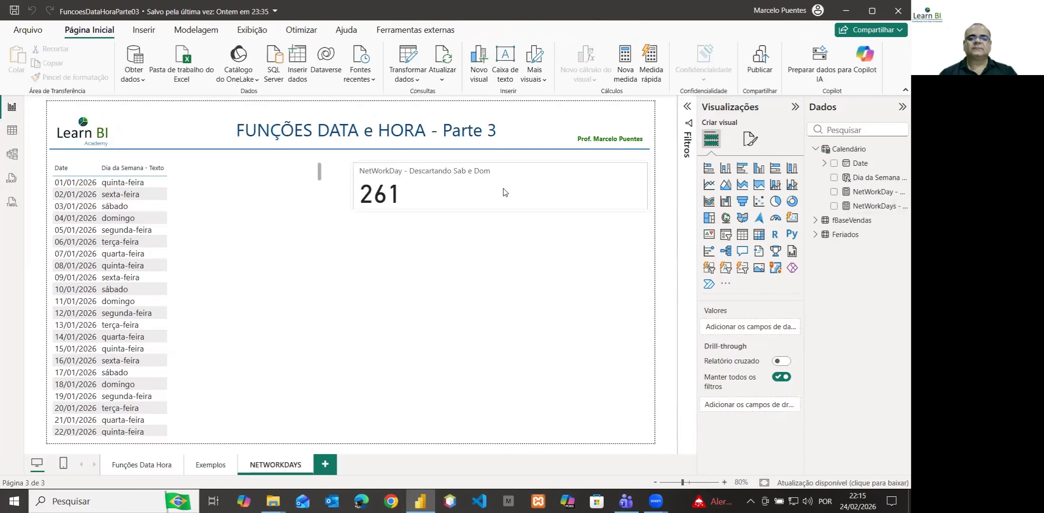
left_click(793, 219)
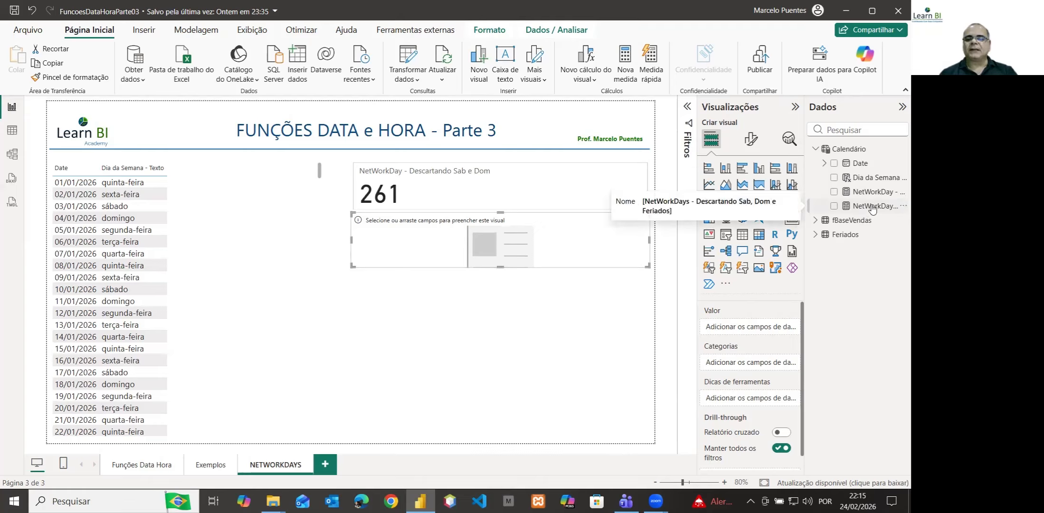
left_click_drag(873, 210, 763, 330)
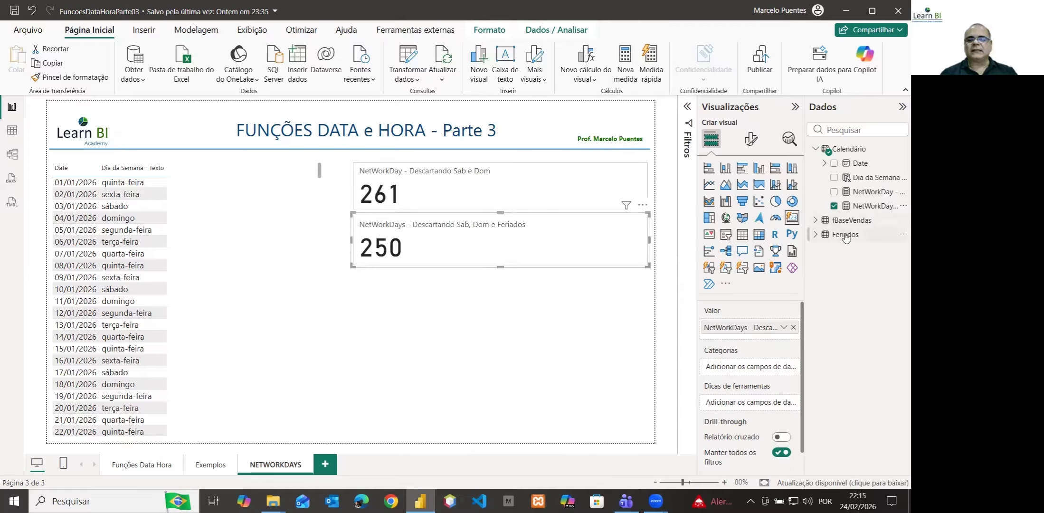
- Examine the holiday dates of the Feriados table in the table view, with the fBaseVendas field list collapsed
left_click(12, 130)
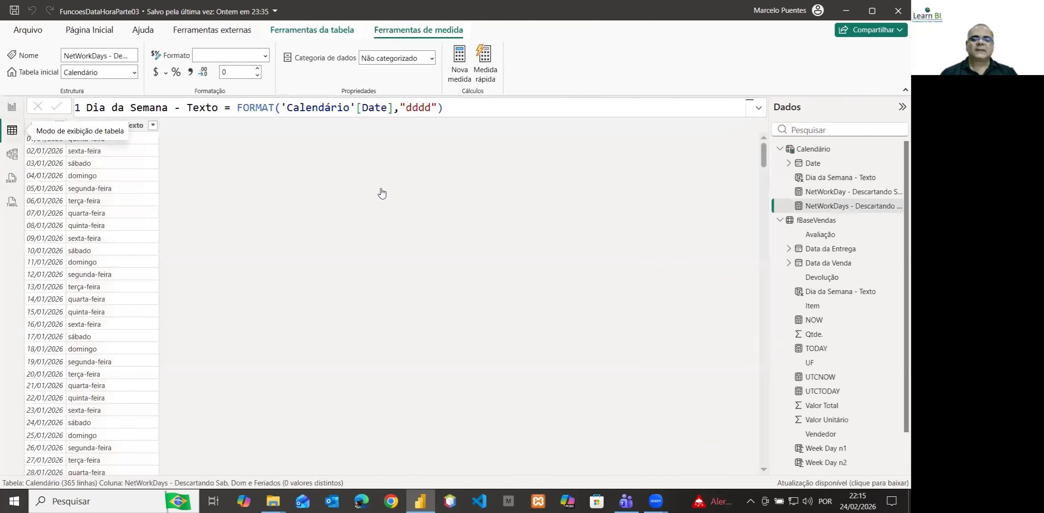
left_click(780, 220)
left_click(807, 235)
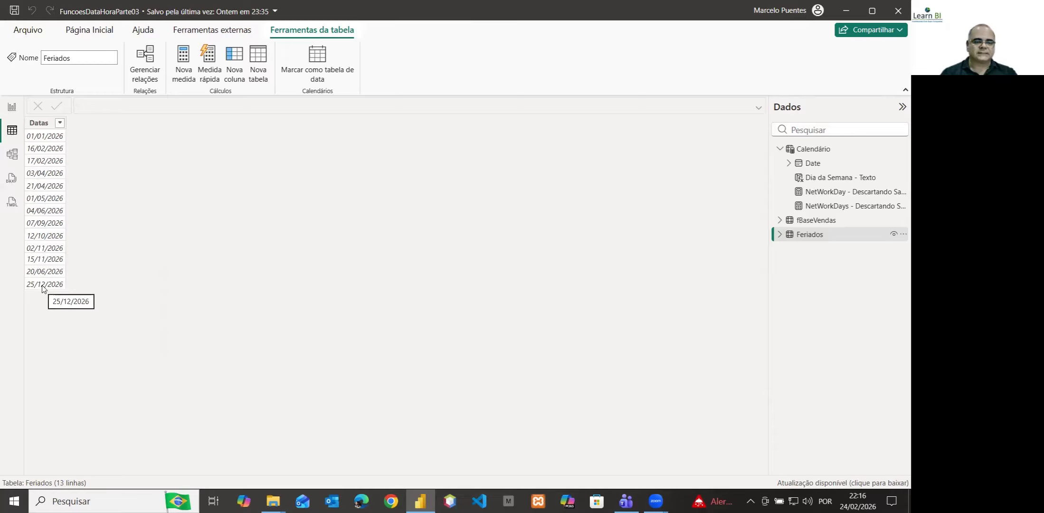
- Try to add the Datas field of Feriados to the calendar table visual on the NETWORKDAYS report page, then remove it
left_click(12, 111)
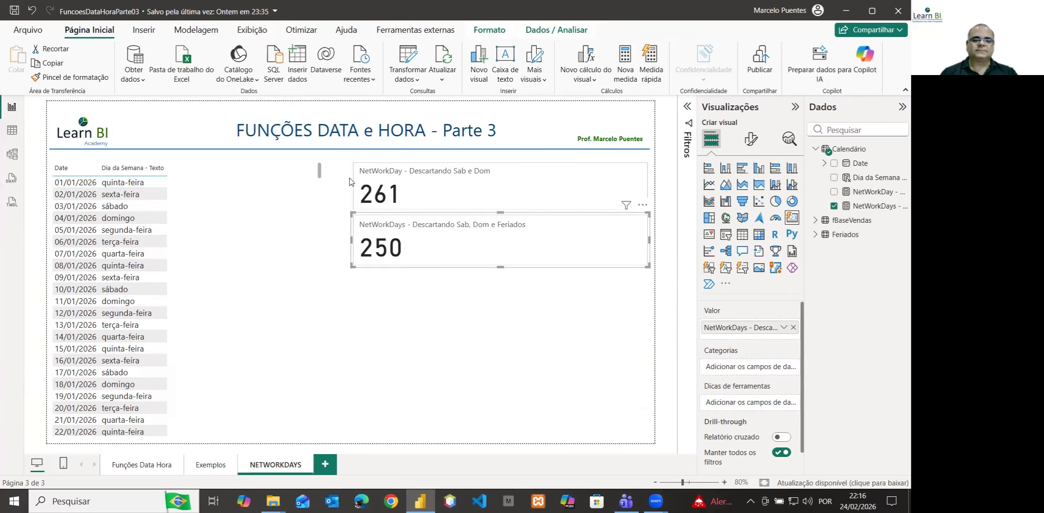
left_click(320, 171)
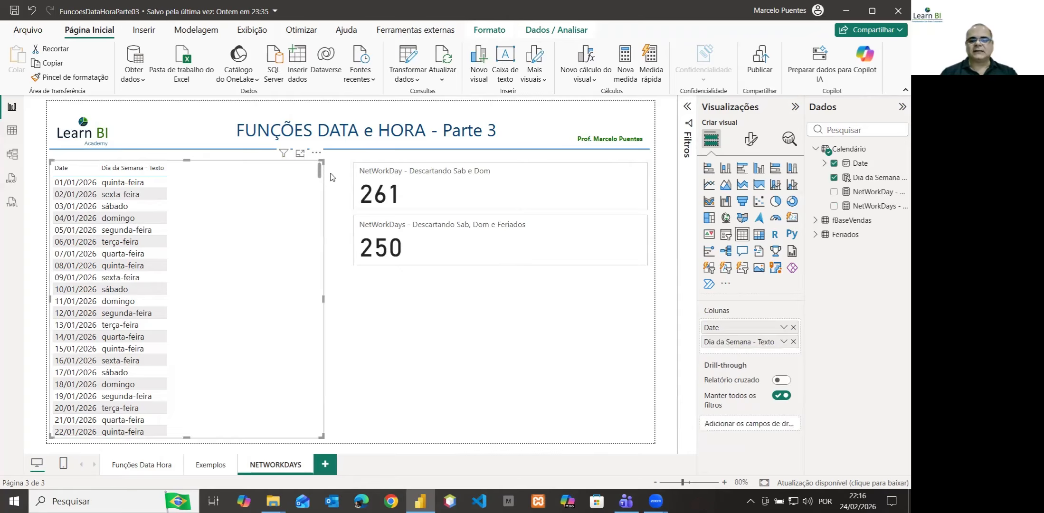
left_click(844, 238)
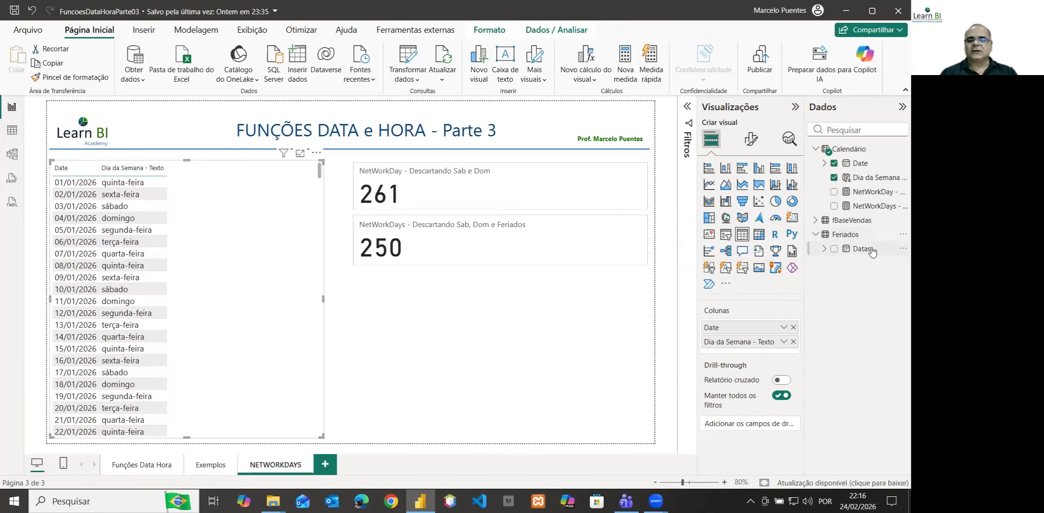
left_click_drag(857, 252, 750, 350)
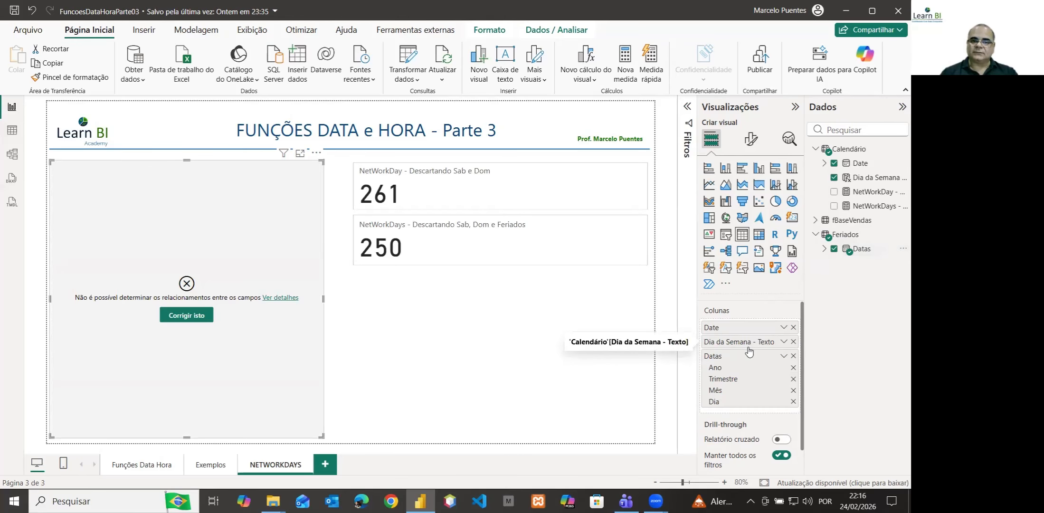
left_click(794, 357)
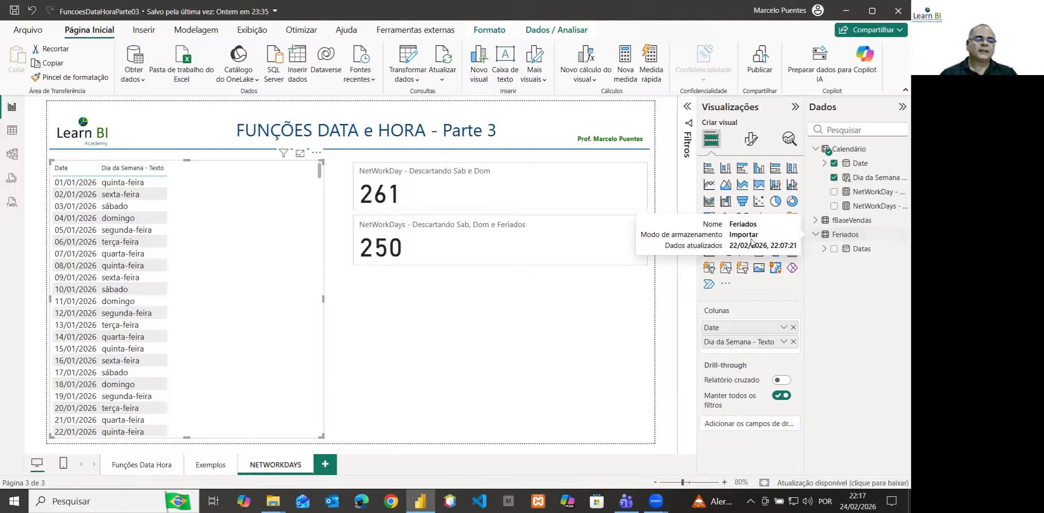
- Create an active one-to-one relationship between Calendário's Date and Feriados' Datas in the model, with cross-filter direction Ambos
left_click(12, 155)
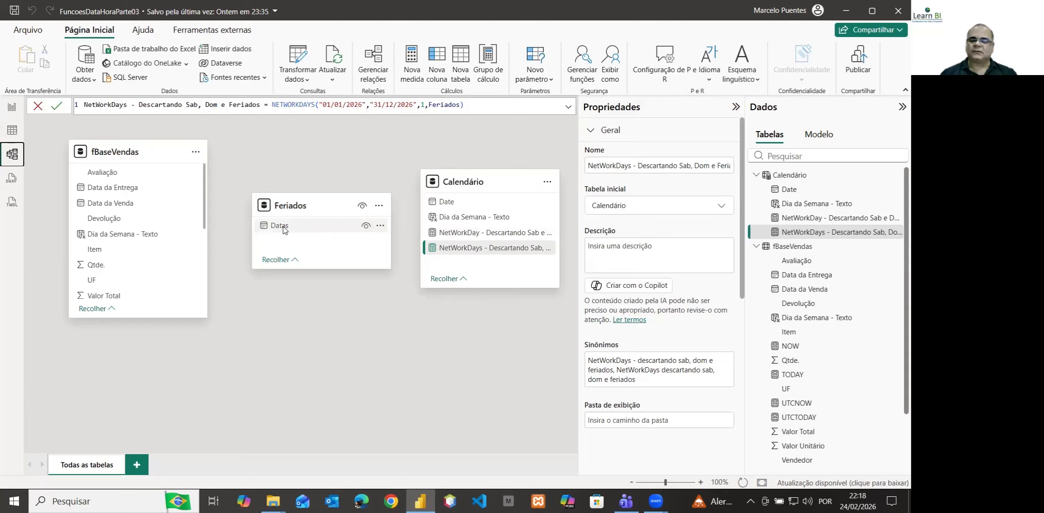
left_click(449, 205)
left_click_drag(449, 206, 317, 233)
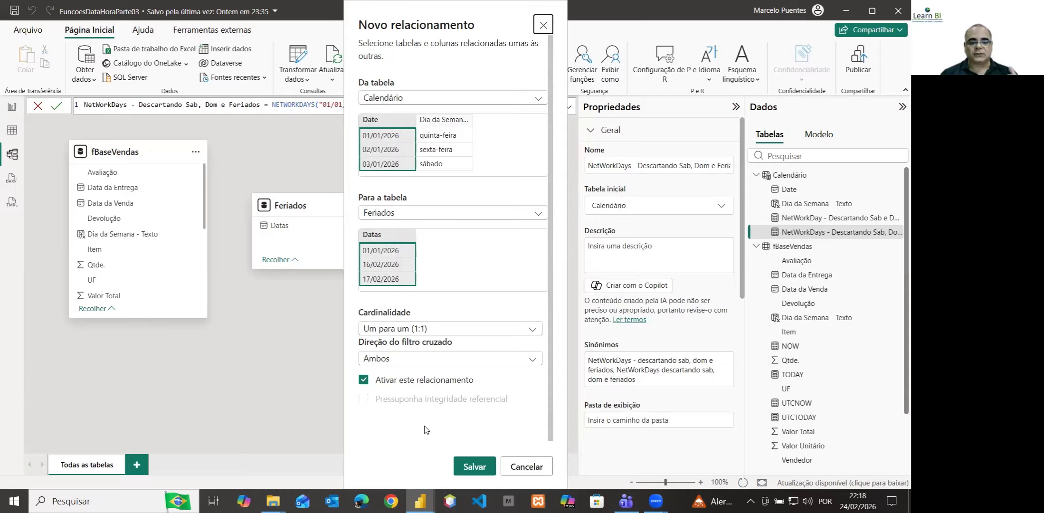
left_click(470, 472)
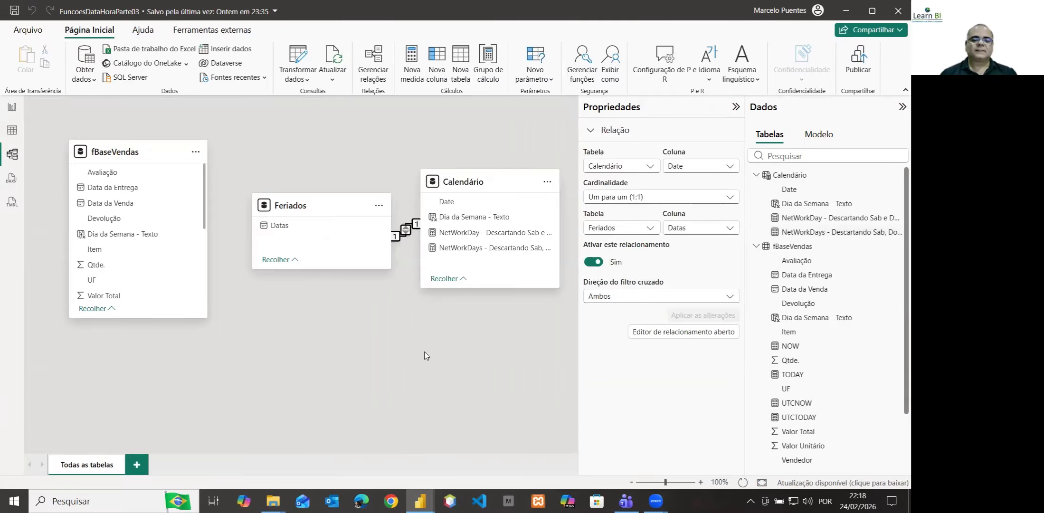
- Rearrange the model diagram by moving Feriados slightly toward fBaseVendas and Calendário diagonally below Feriados
left_click_drag(326, 207, 301, 207)
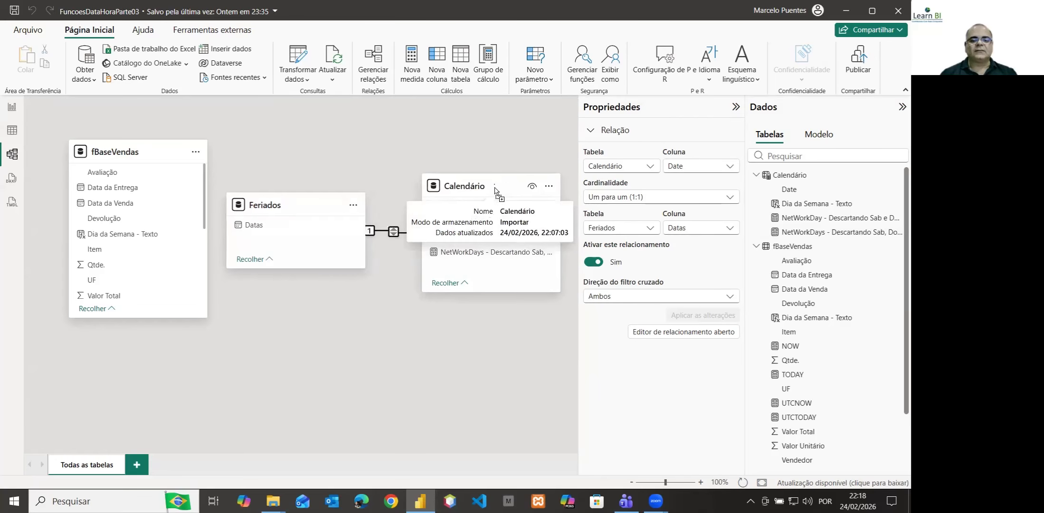
left_click_drag(493, 181, 480, 310)
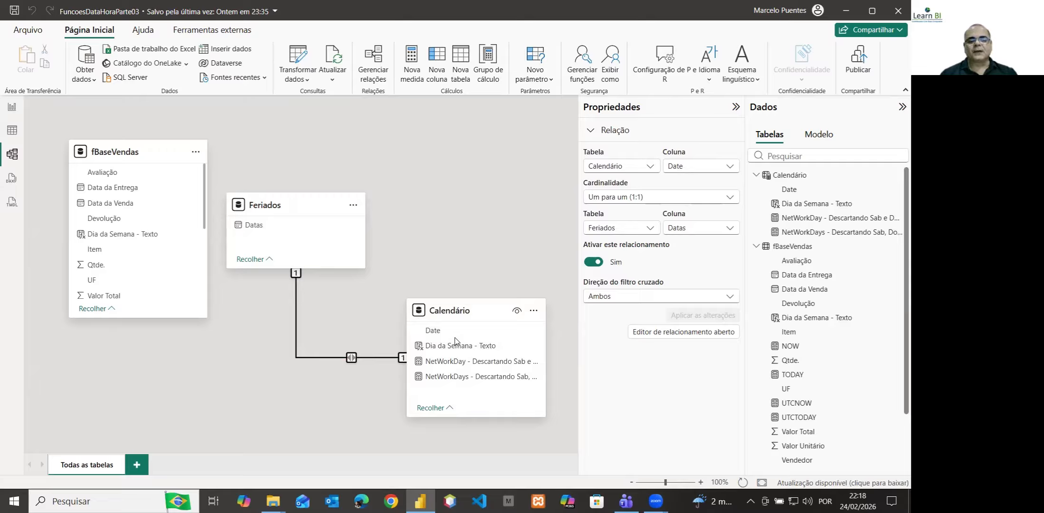
right_click(369, 361)
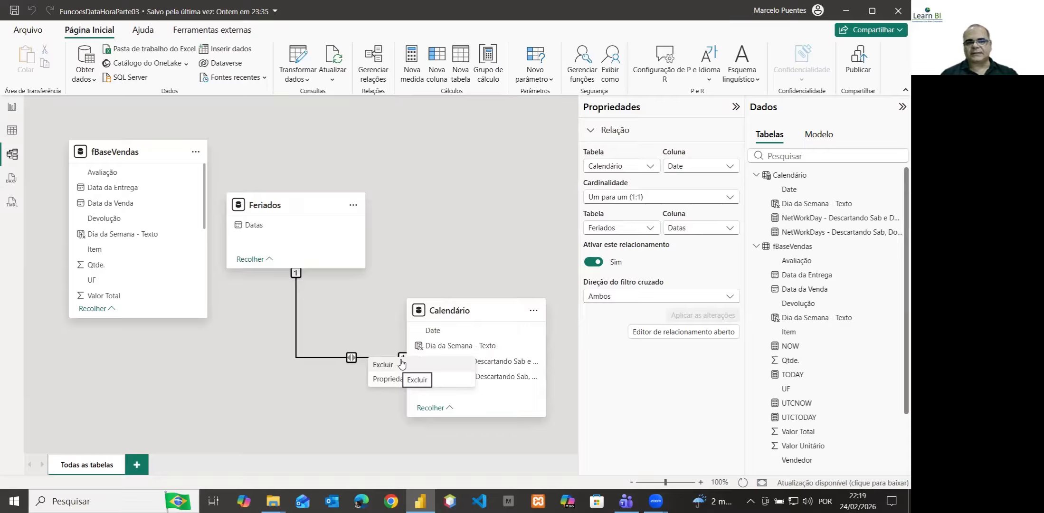
left_click(249, 368)
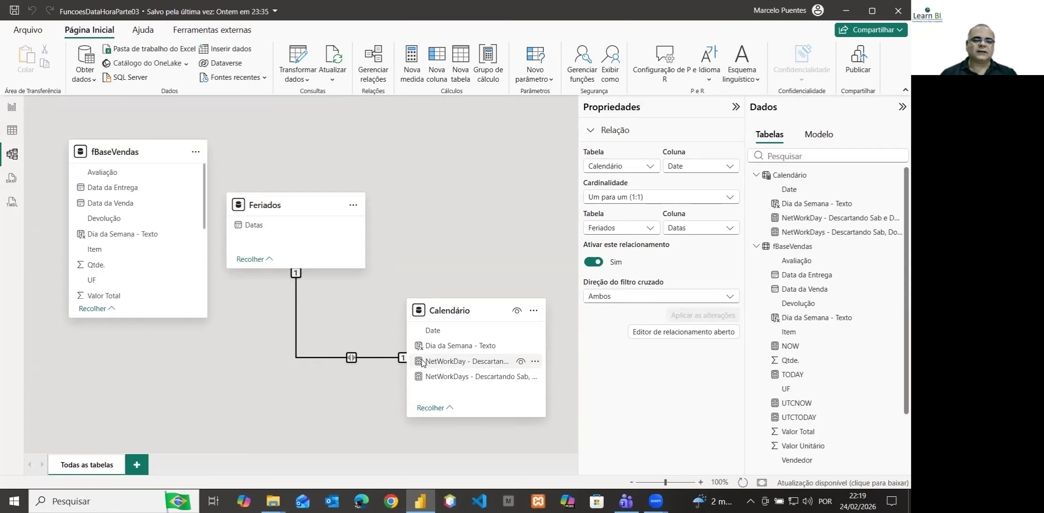
- Add the Feriados Datas field to the report's calendar table visual as a plain date column instead of a date hierarchy
left_click(12, 109)
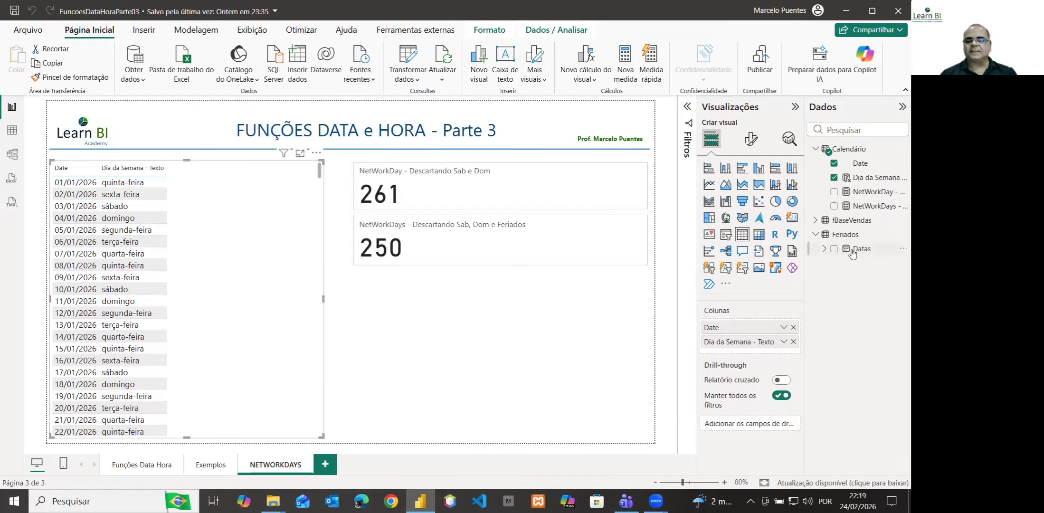
left_click_drag(853, 252, 747, 352)
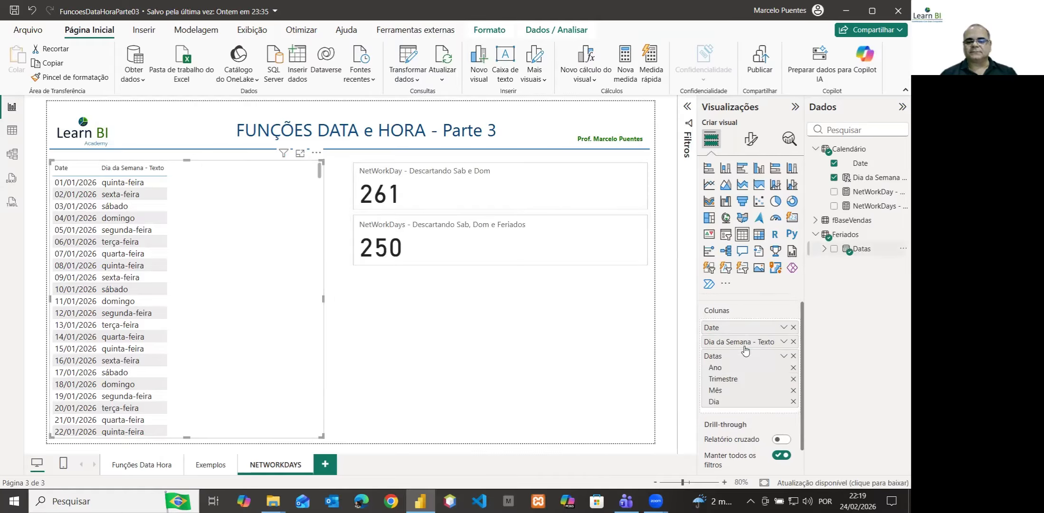
left_click(785, 356)
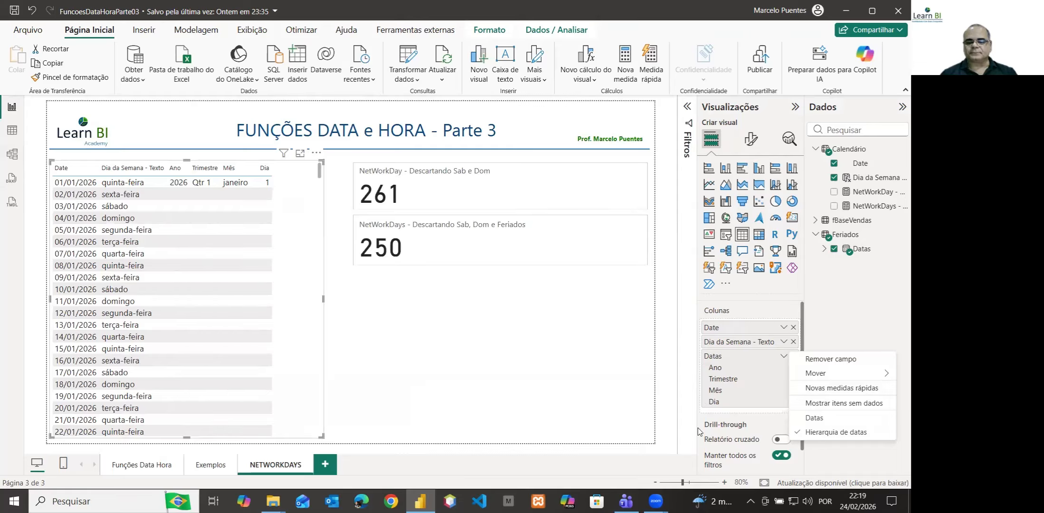
left_click(814, 419)
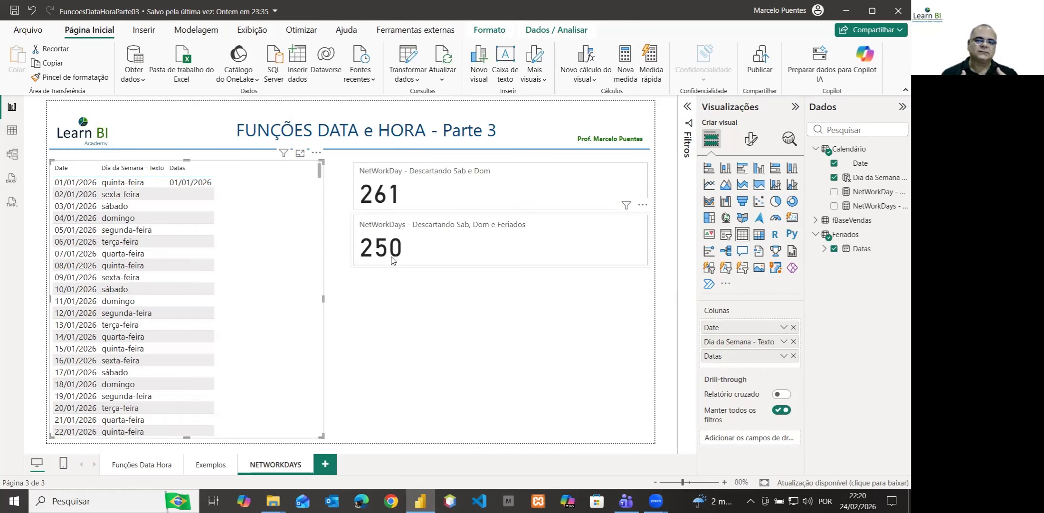
- Examine the holiday dates beside their weekdays in the calendar table visual, from January through December 2026
scroll(163, 249, "down", 8)
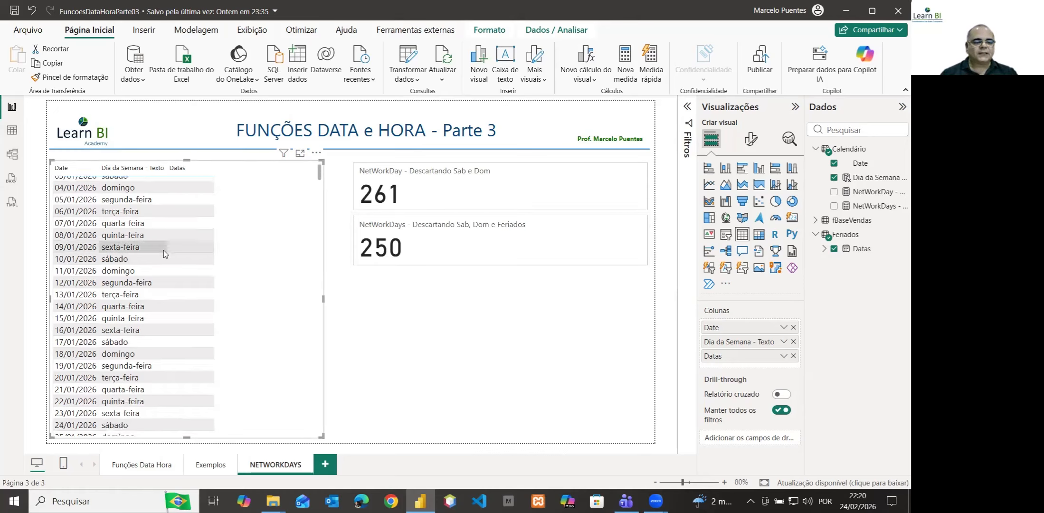
scroll(163, 249, "down", 5)
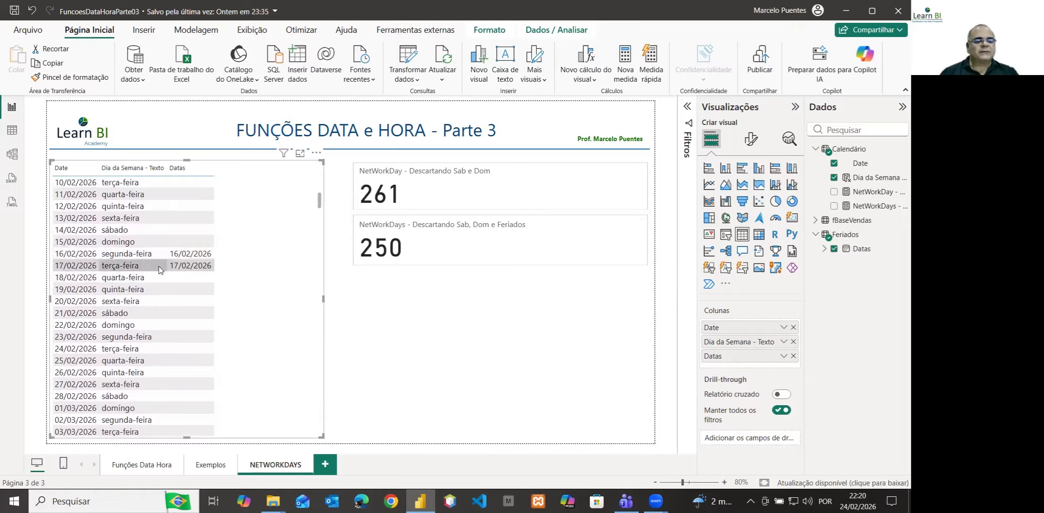
scroll(183, 262, "up", 13)
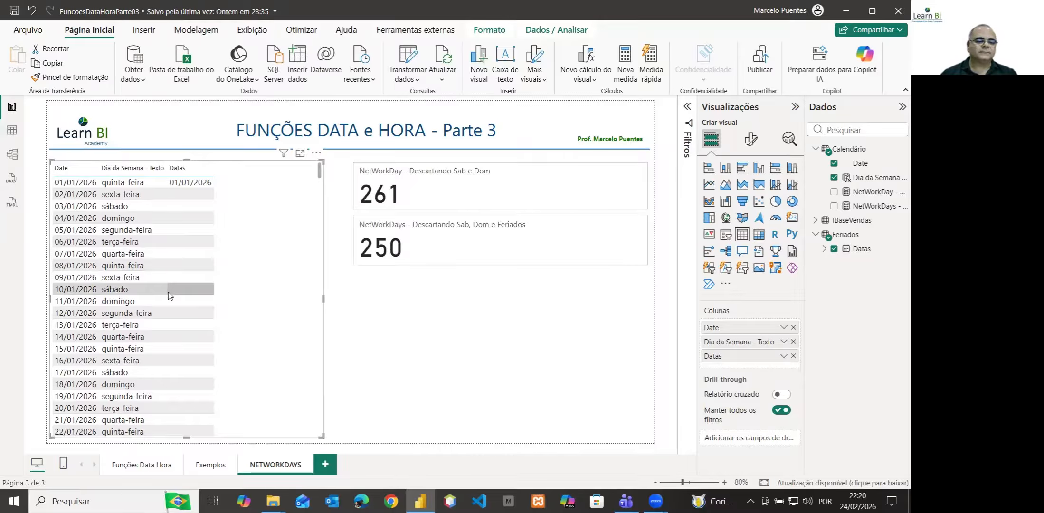
scroll(168, 293, "down", 5)
scroll(168, 292, "up", 2)
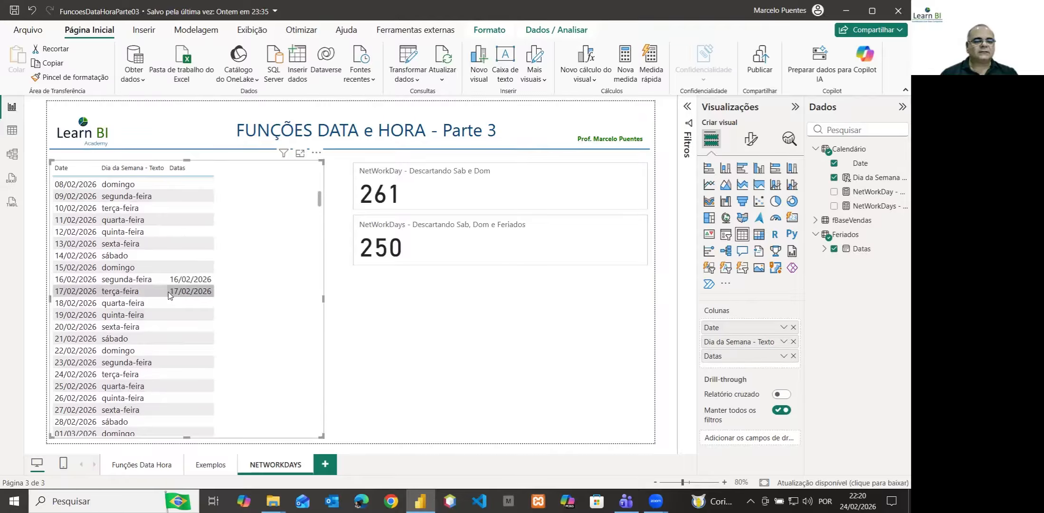
scroll(169, 292, "up", 5)
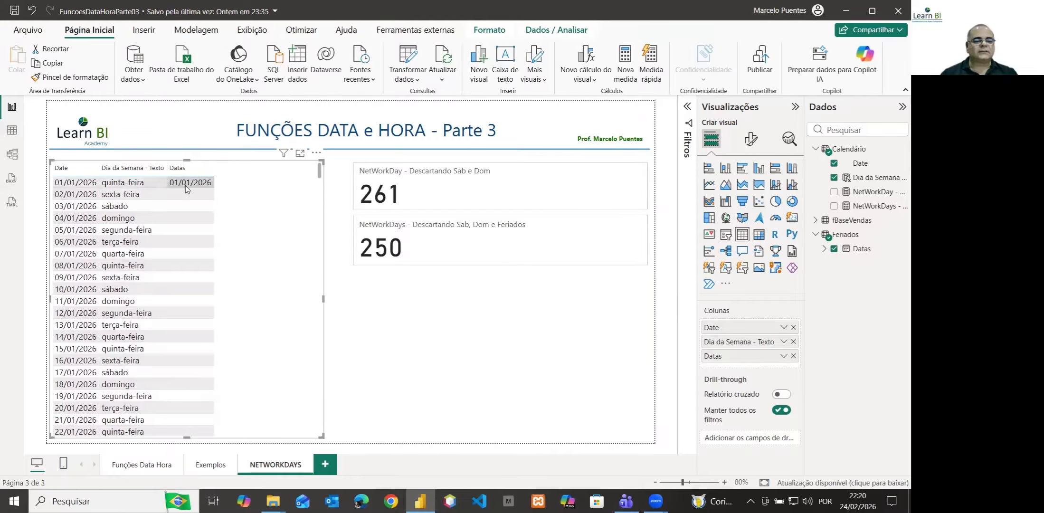
scroll(185, 202, "down", 10)
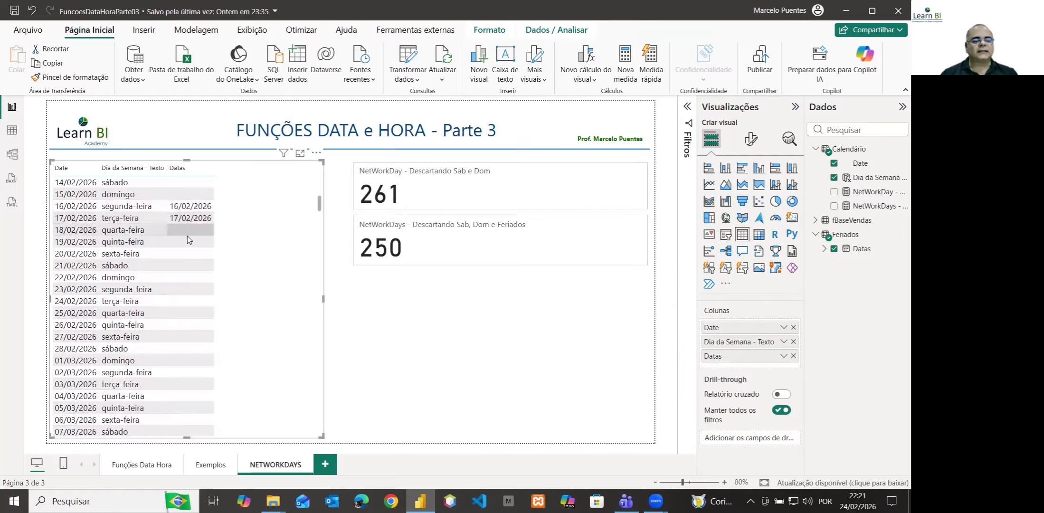
scroll(186, 236, "down", 5)
scroll(186, 236, "down", 7)
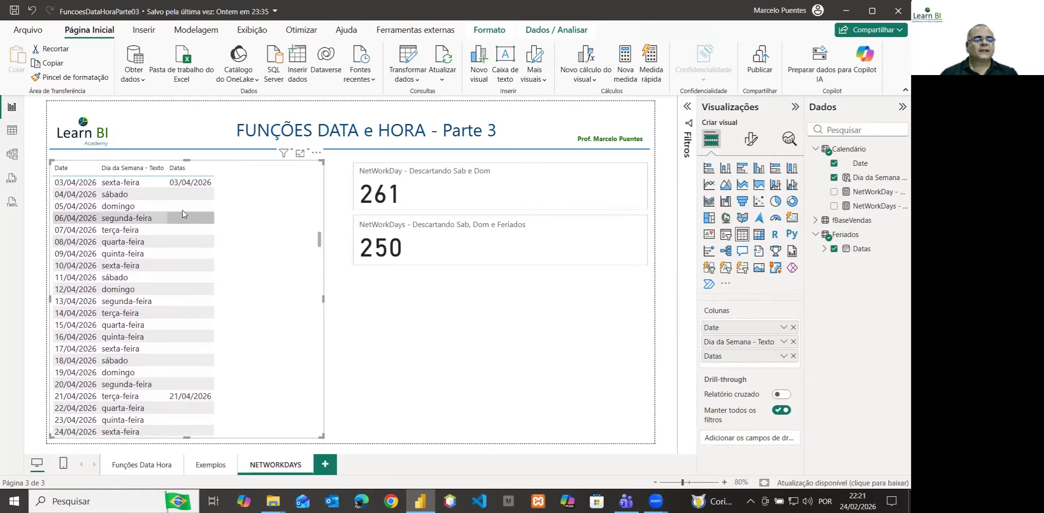
scroll(178, 385, "down", 4)
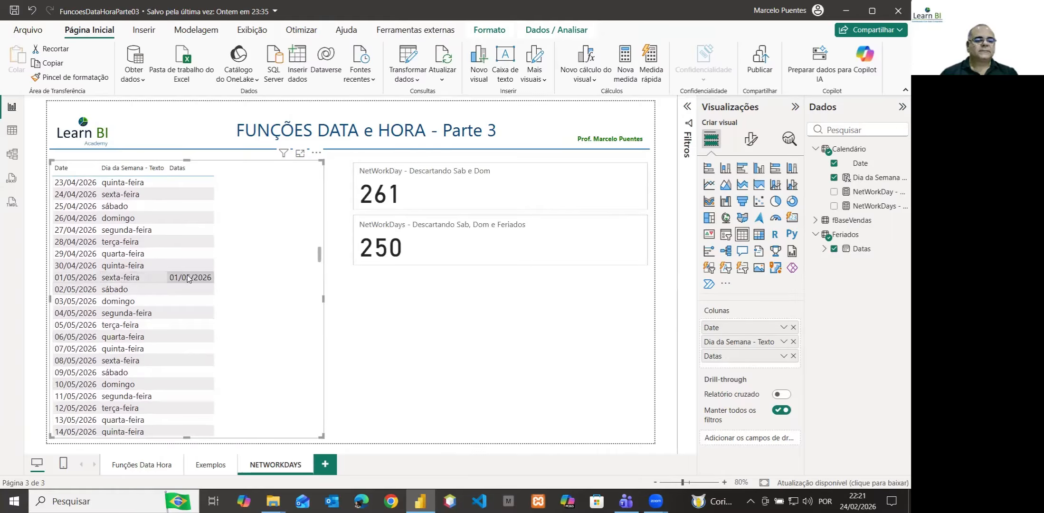
scroll(187, 283, "down", 2)
scroll(186, 285, "down", 8)
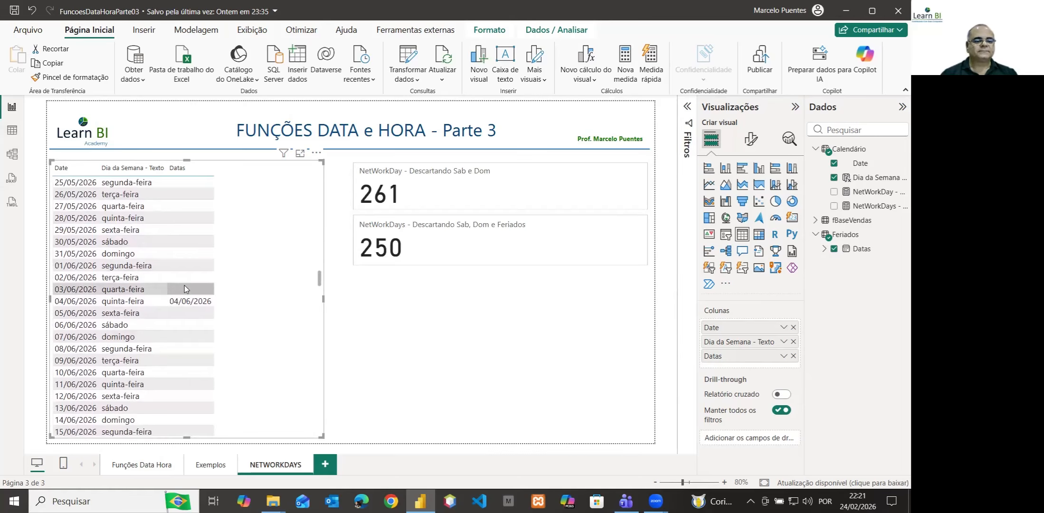
scroll(177, 304, "down", 4)
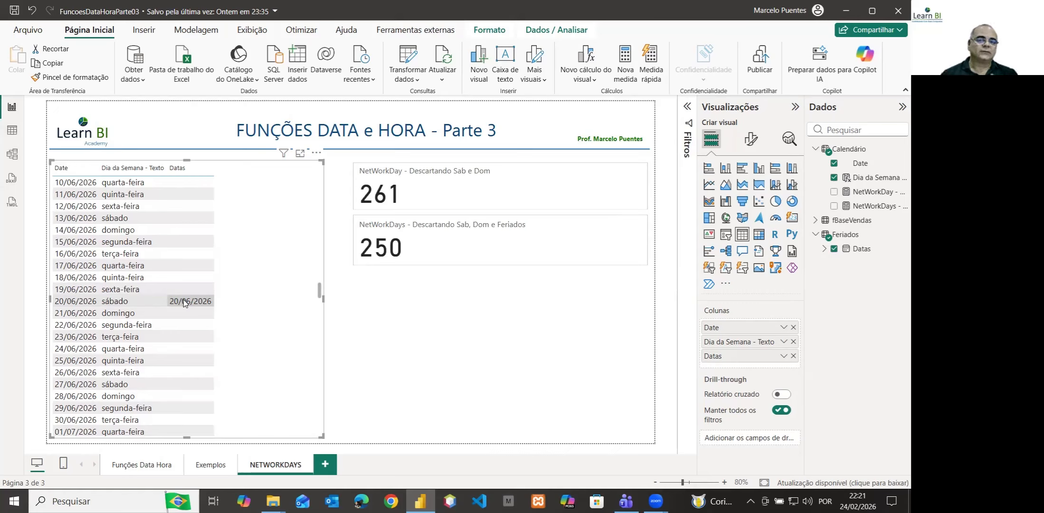
scroll(184, 302, "down", 8)
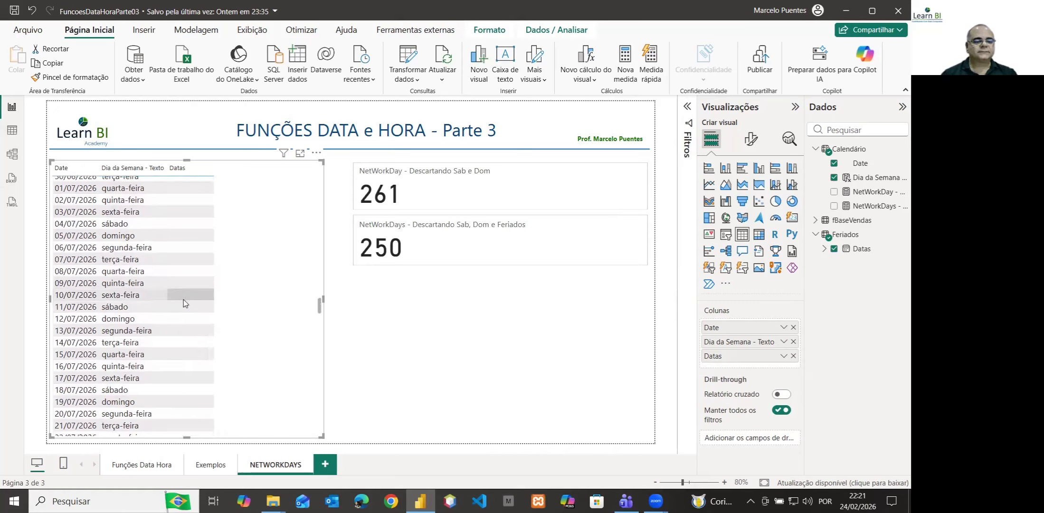
scroll(184, 303, "down", 12)
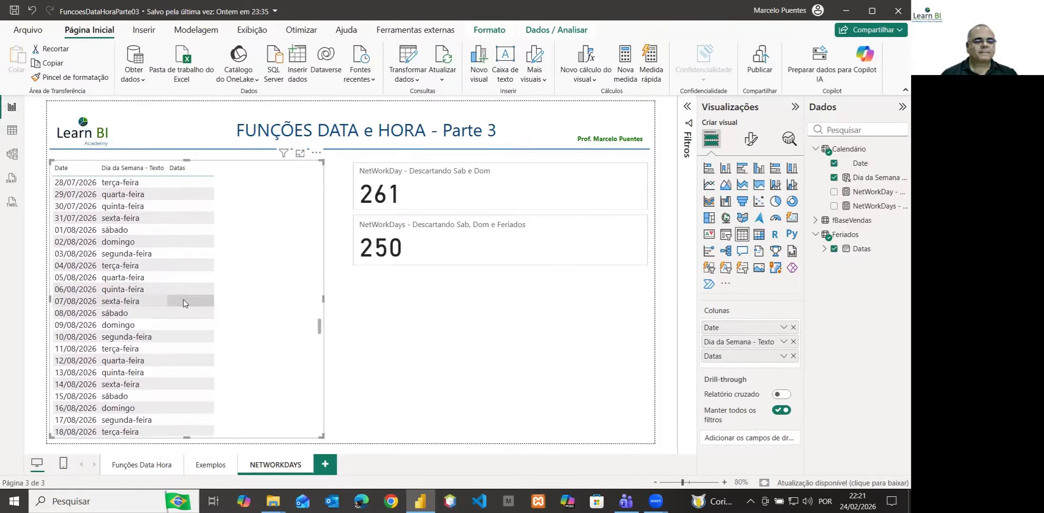
scroll(184, 302, "down", 5)
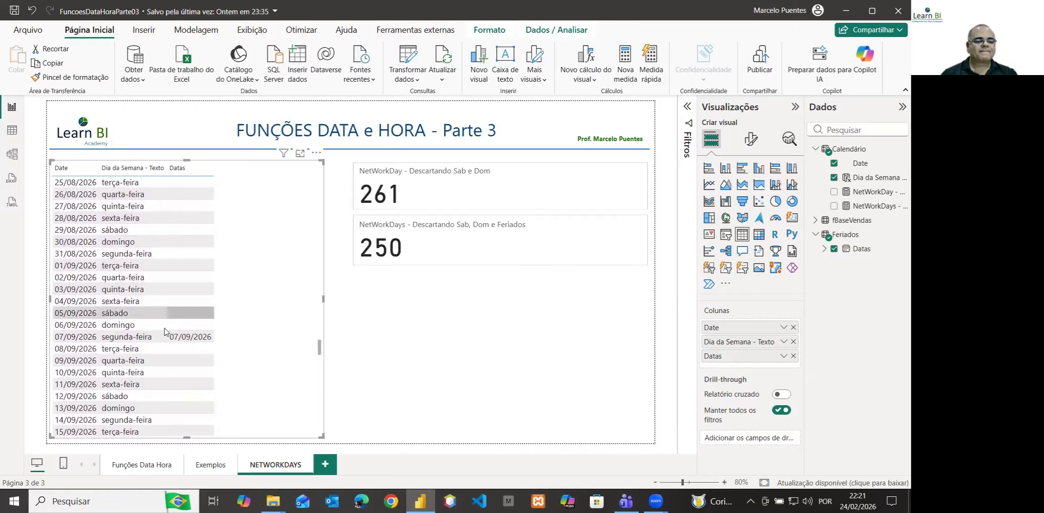
scroll(171, 340, "down", 15)
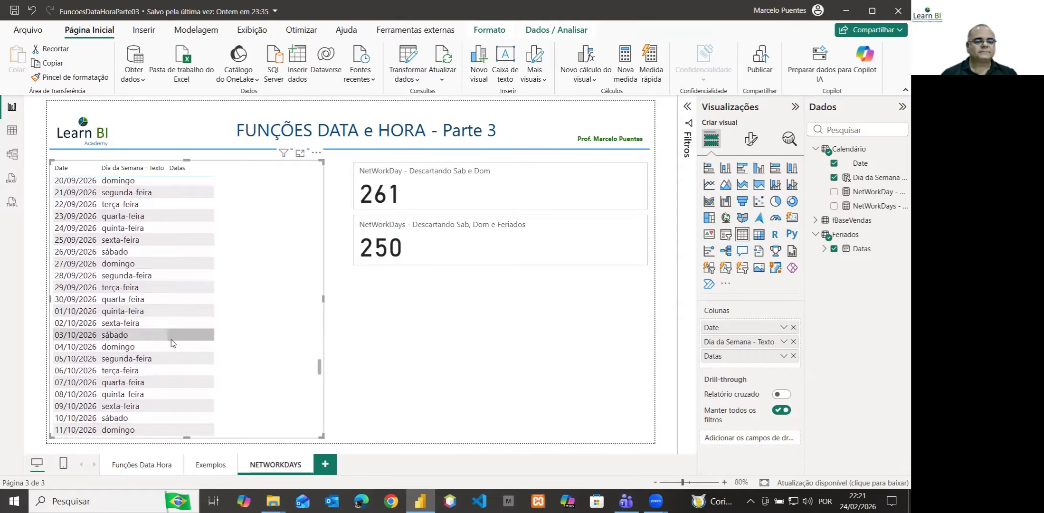
scroll(172, 339, "down", 5)
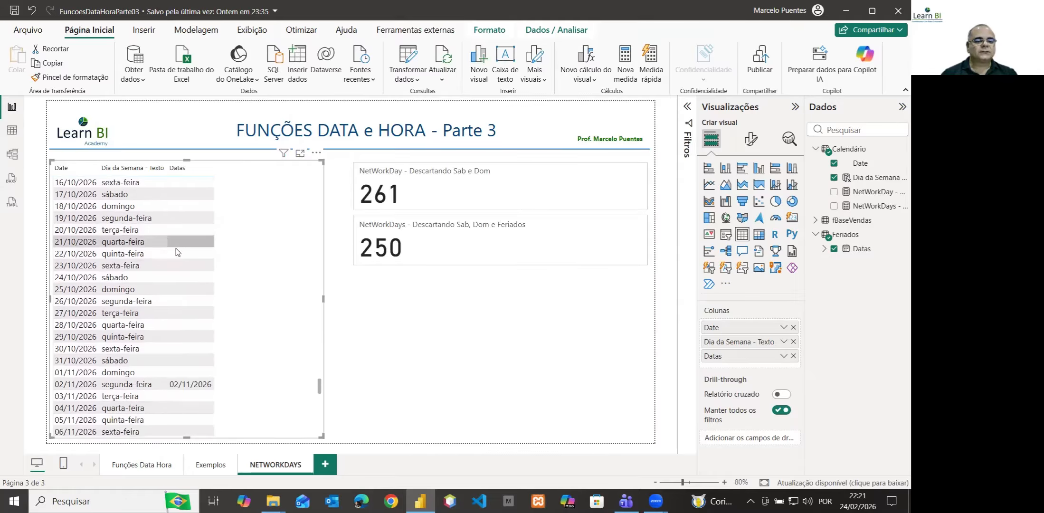
scroll(174, 290, "down", 5)
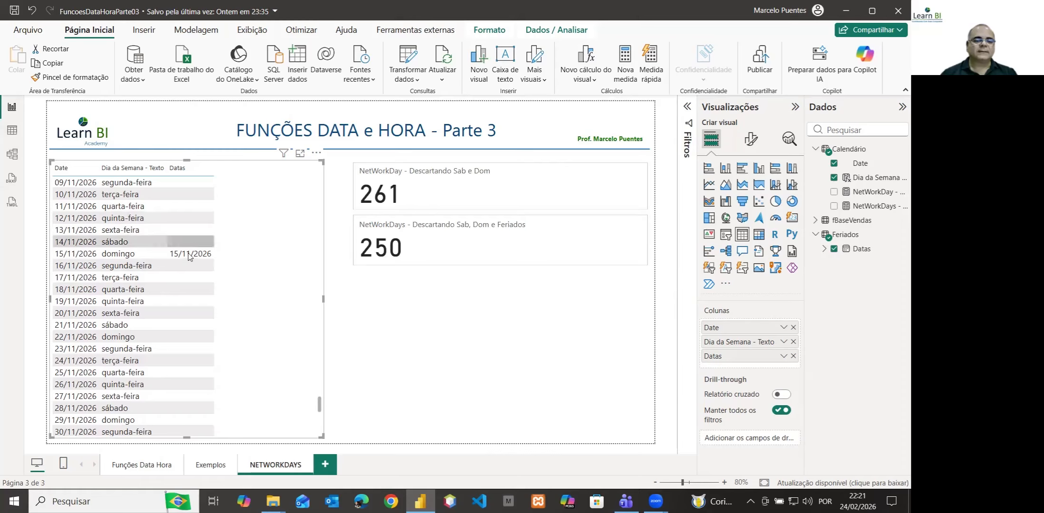
scroll(185, 278, "down", 8)
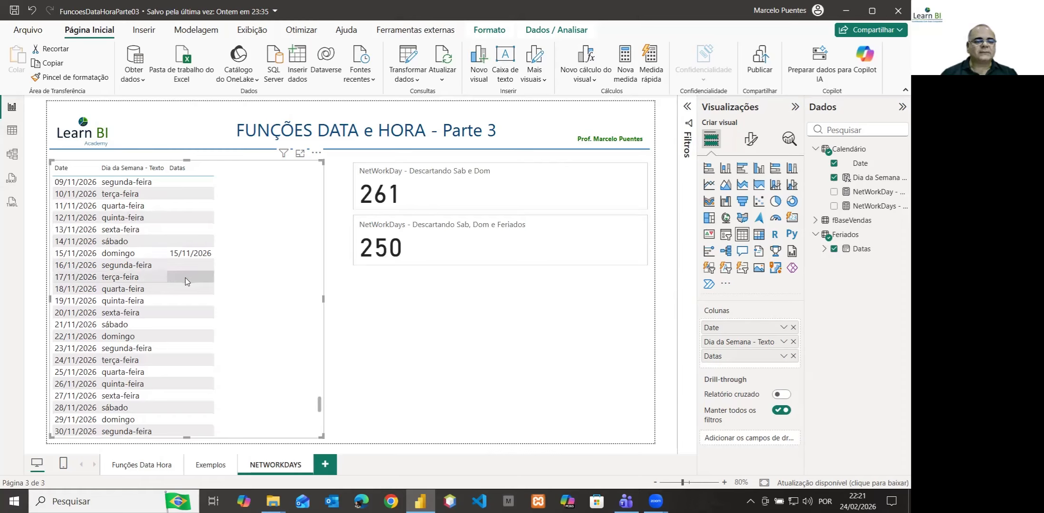
scroll(185, 278, "down", 3)
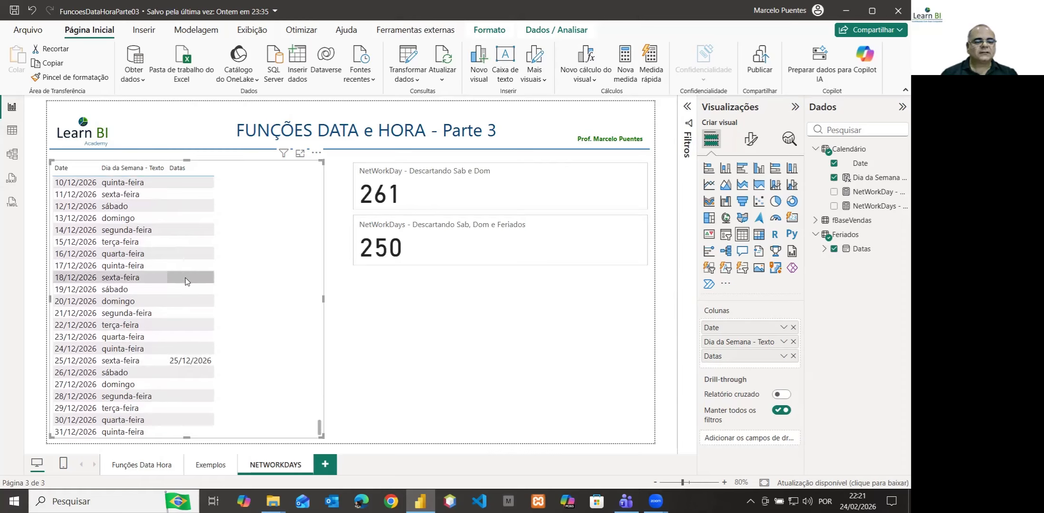